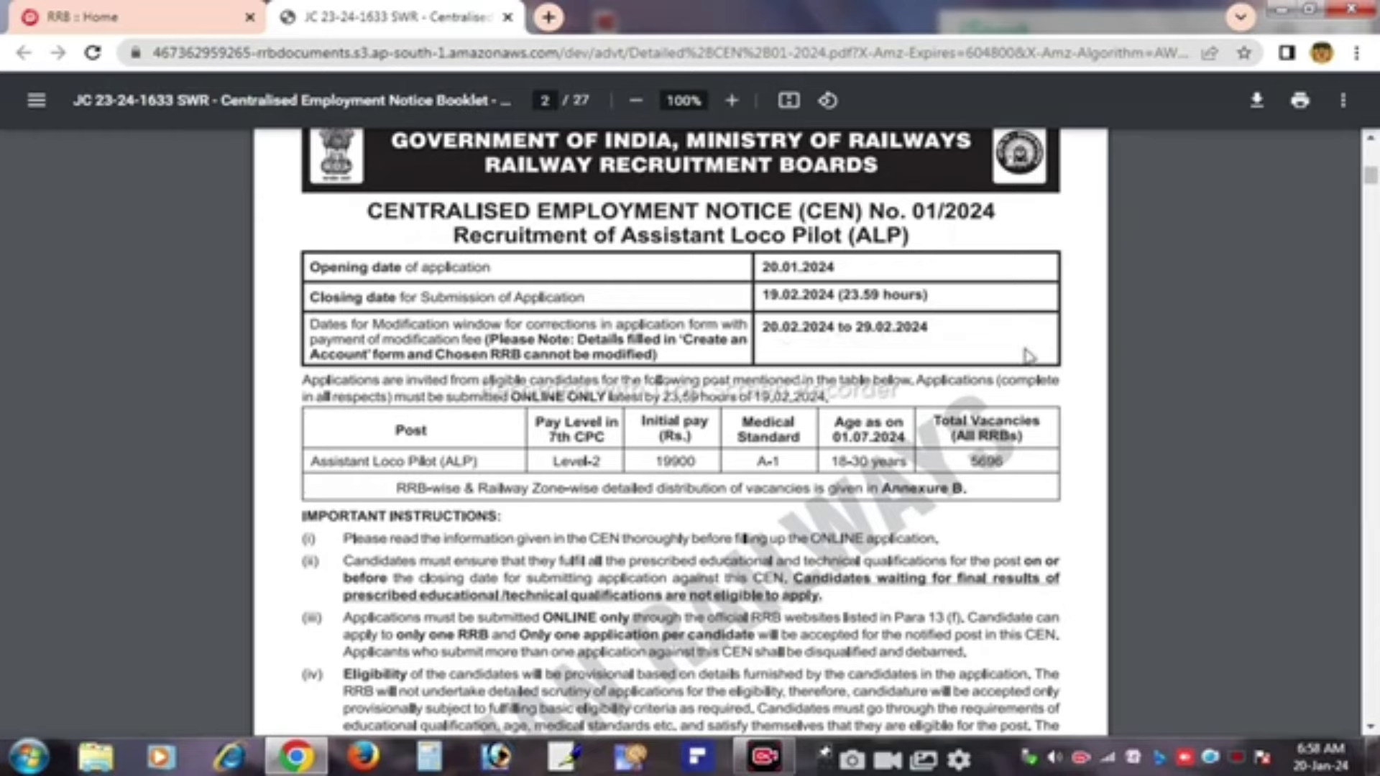
Return to the RRB :: Home portal tab after reading the CEN 01/2024 notice.
{"action": "left_click", "coordinate": [8, 10]}
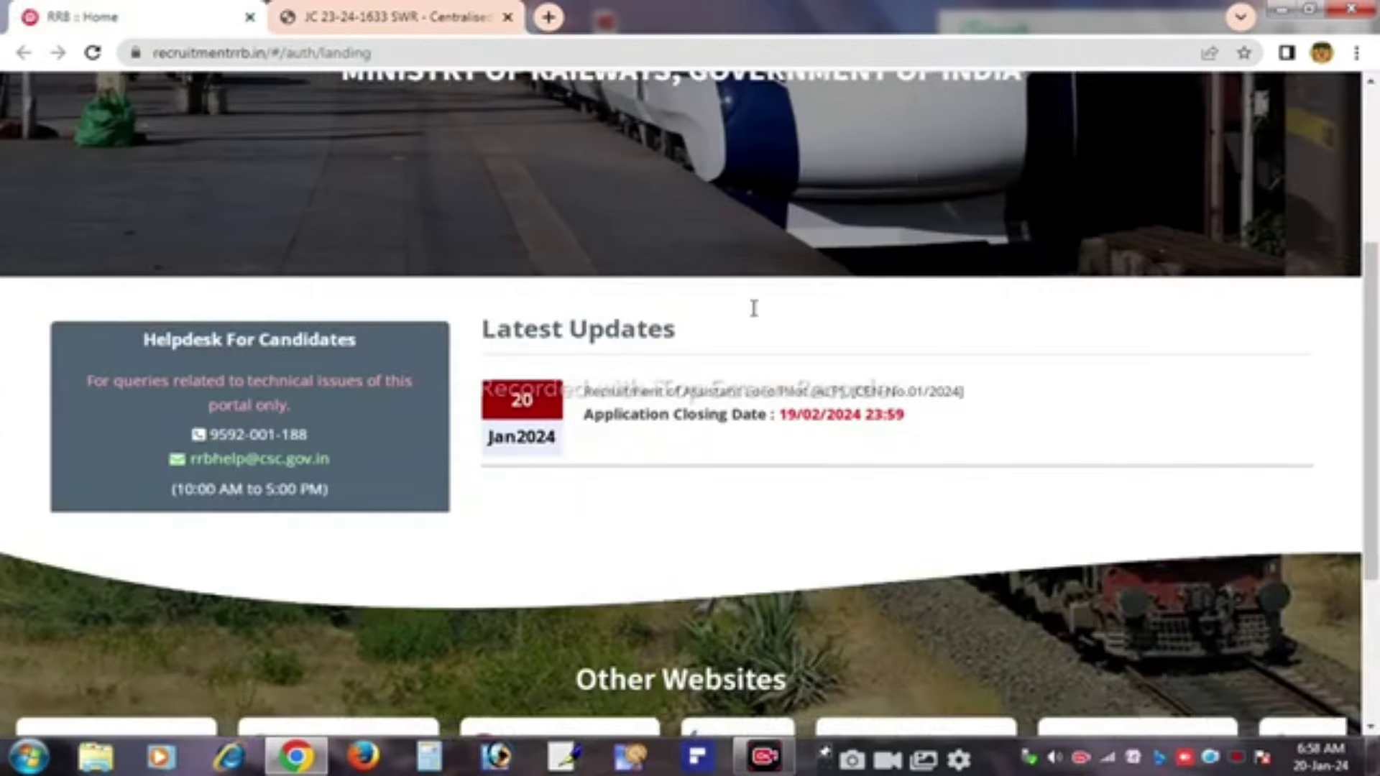
Look over the portal home page and bring up the Apply dropdown.
{"action": "scroll", "coordinate": [680, 313], "scroll_direction": "up", "scroll_amount": 4}
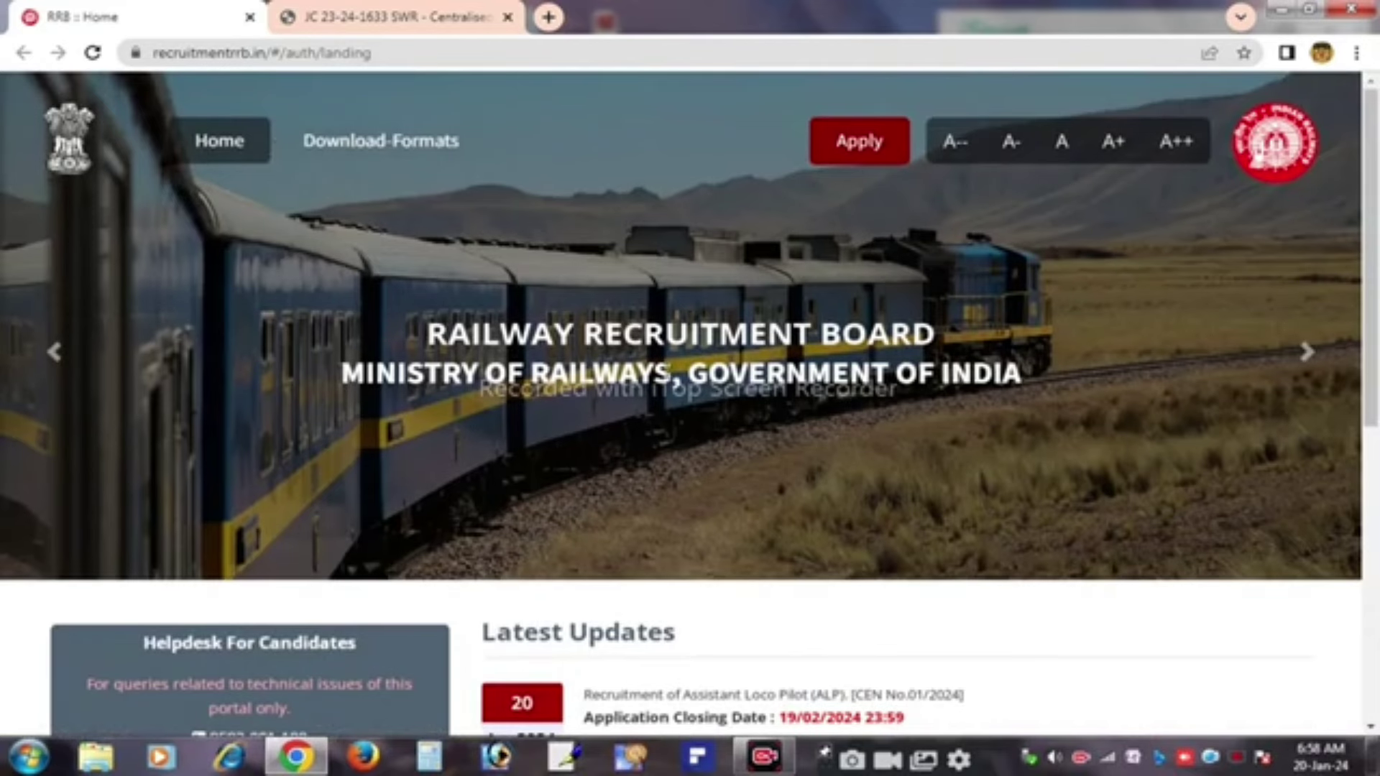
{"action": "scroll", "coordinate": [507, 319], "scroll_direction": "down", "scroll_amount": 4}
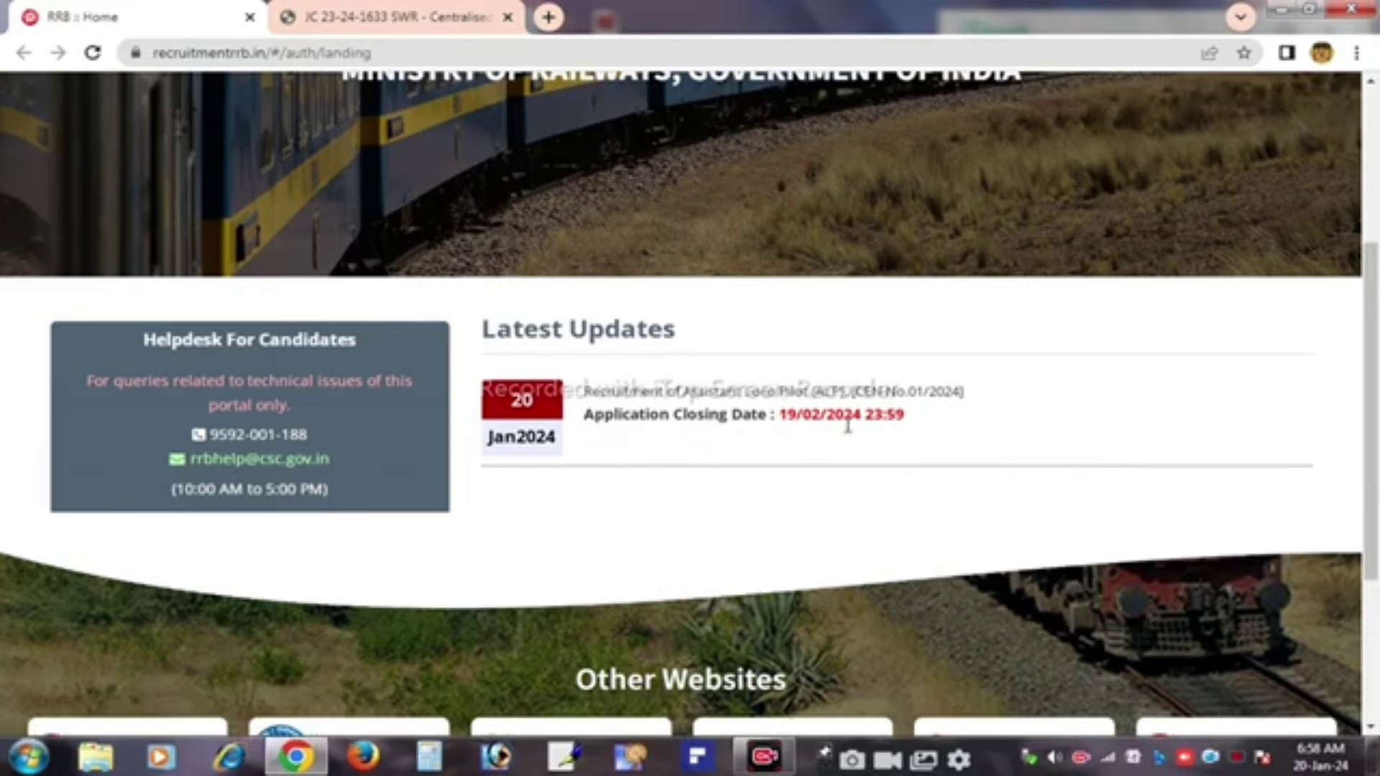
{"action": "scroll", "coordinate": [601, 456], "scroll_direction": "up", "scroll_amount": 4}
{"action": "left_click", "coordinate": [854, 158]}
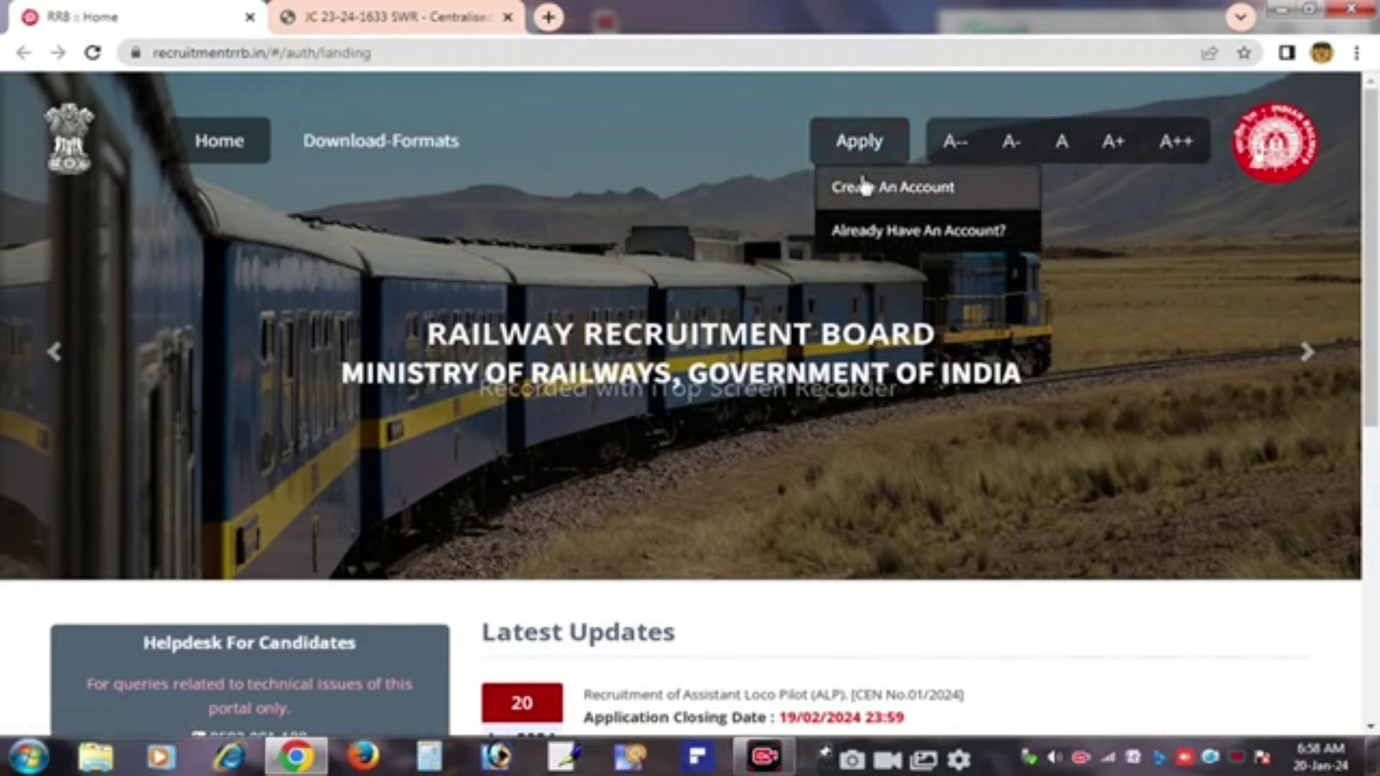
Choose Create An Account, accept the CEN 01/2024 instructions declaration, and proceed.
{"action": "left_click", "coordinate": [865, 185]}
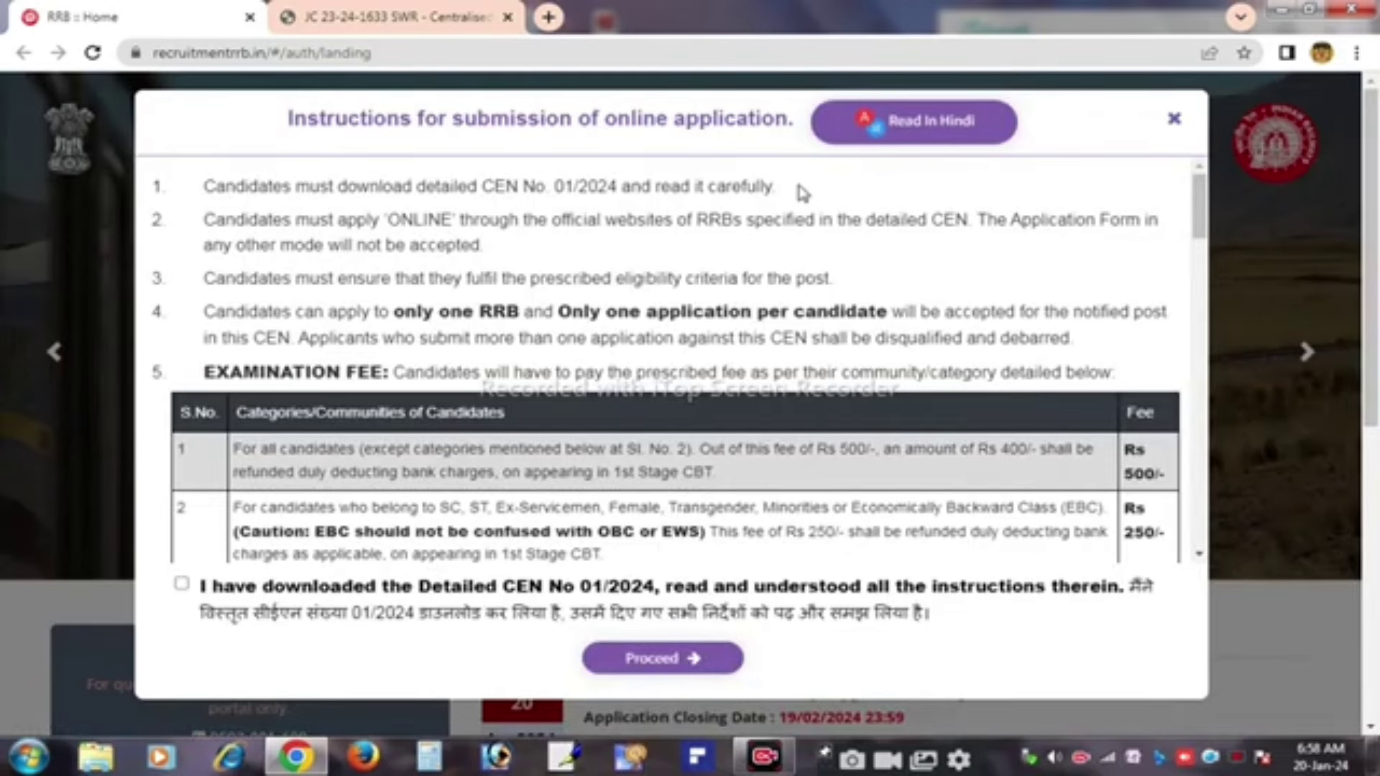
{"action": "scroll", "coordinate": [718, 302], "scroll_direction": "down", "scroll_amount": 5}
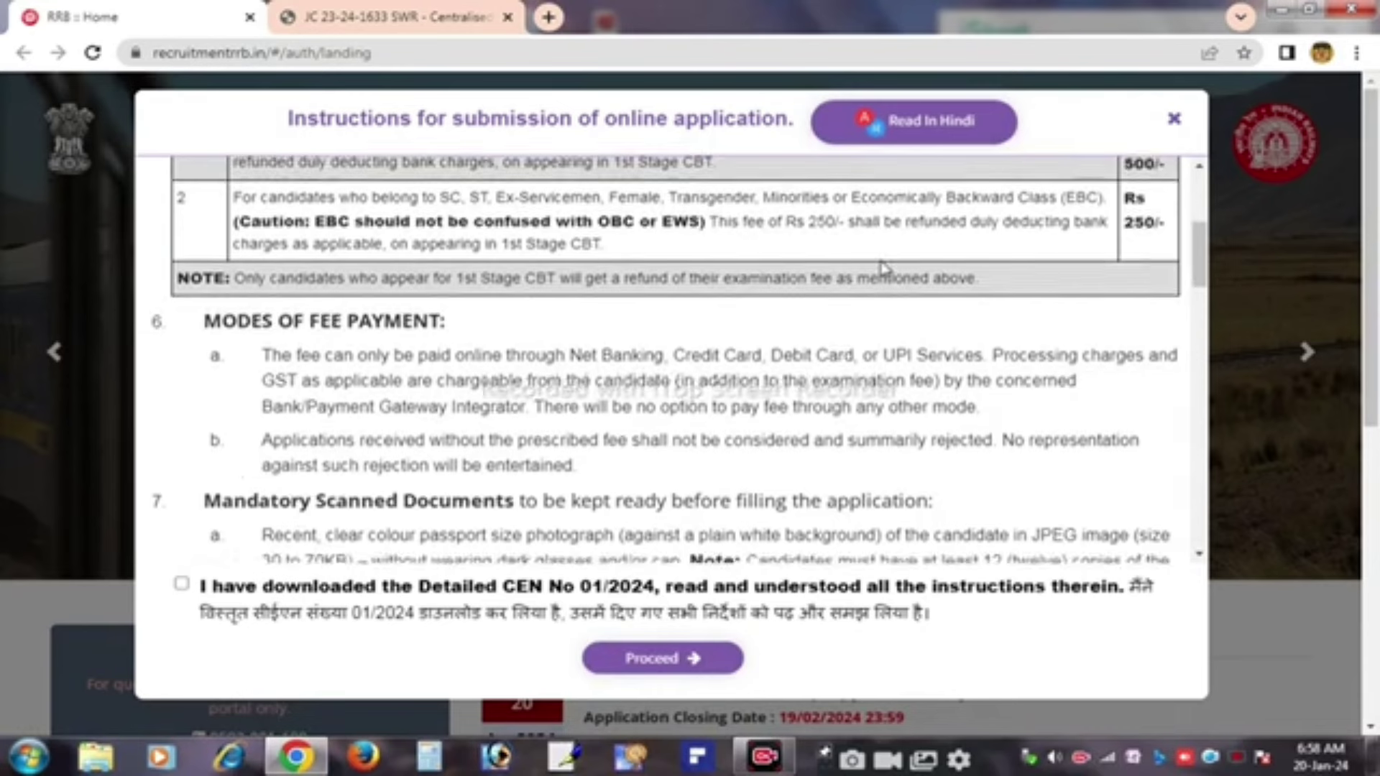
{"action": "scroll", "coordinate": [810, 367], "scroll_direction": "down", "scroll_amount": 10}
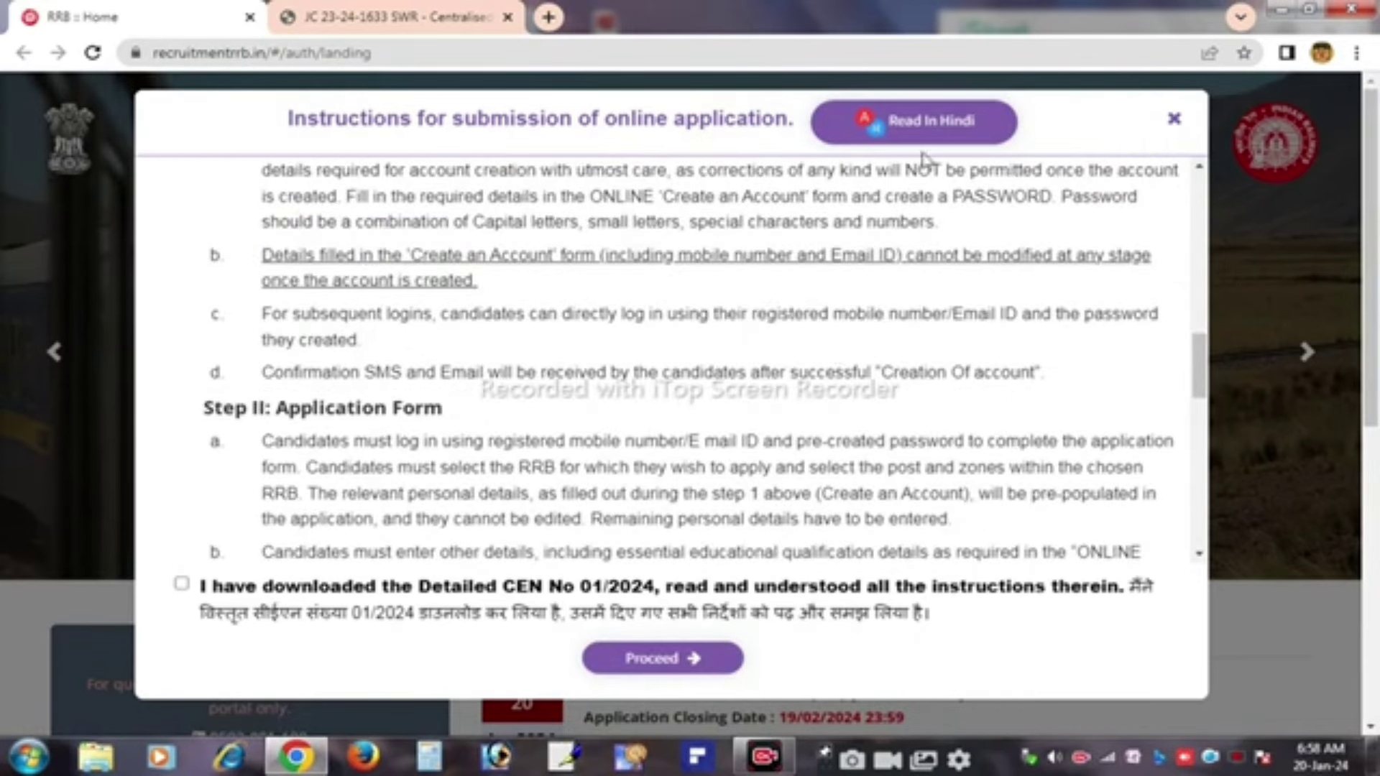
{"action": "scroll", "coordinate": [314, 496], "scroll_direction": "down", "scroll_amount": 2}
{"action": "scroll", "coordinate": [314, 496], "scroll_direction": "down", "scroll_amount": 3}
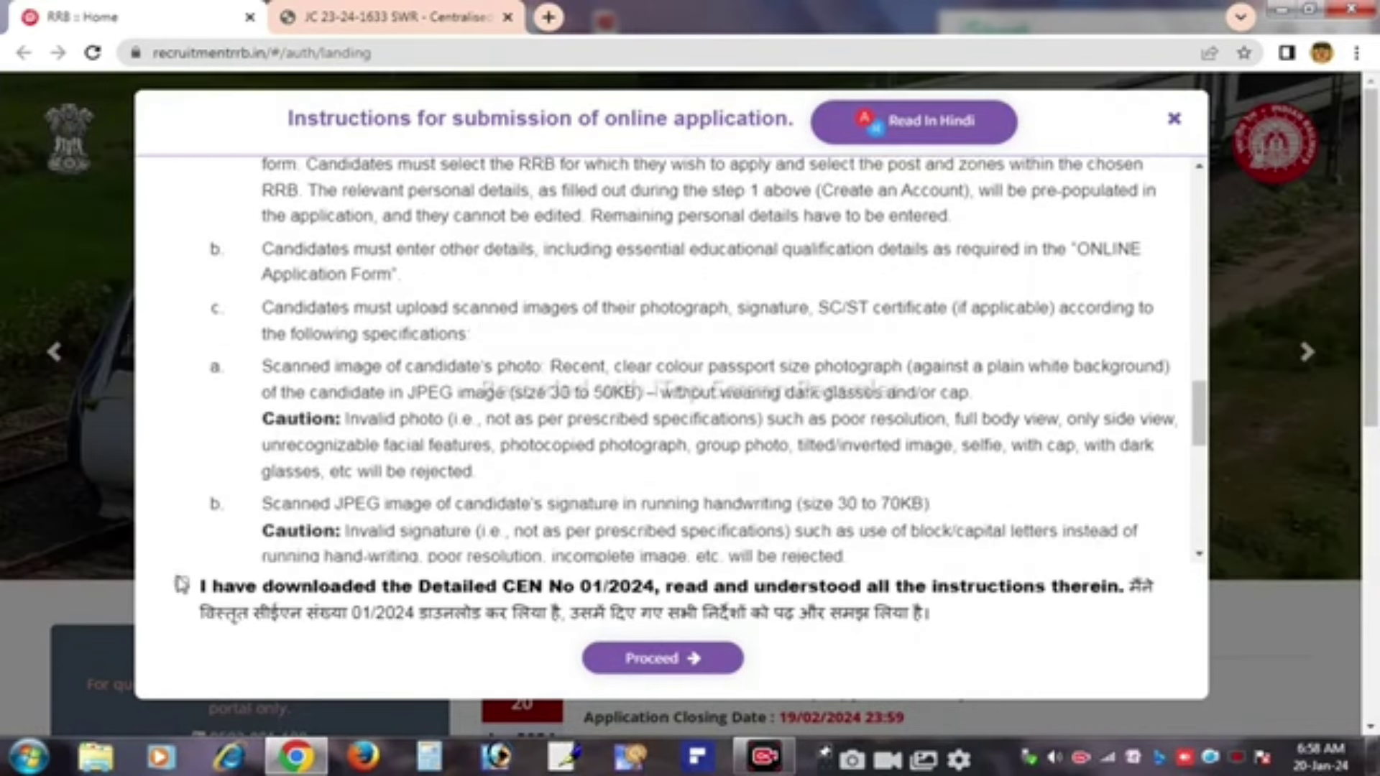
{"action": "left_click", "coordinate": [182, 584]}
{"action": "left_click", "coordinate": [687, 660]}
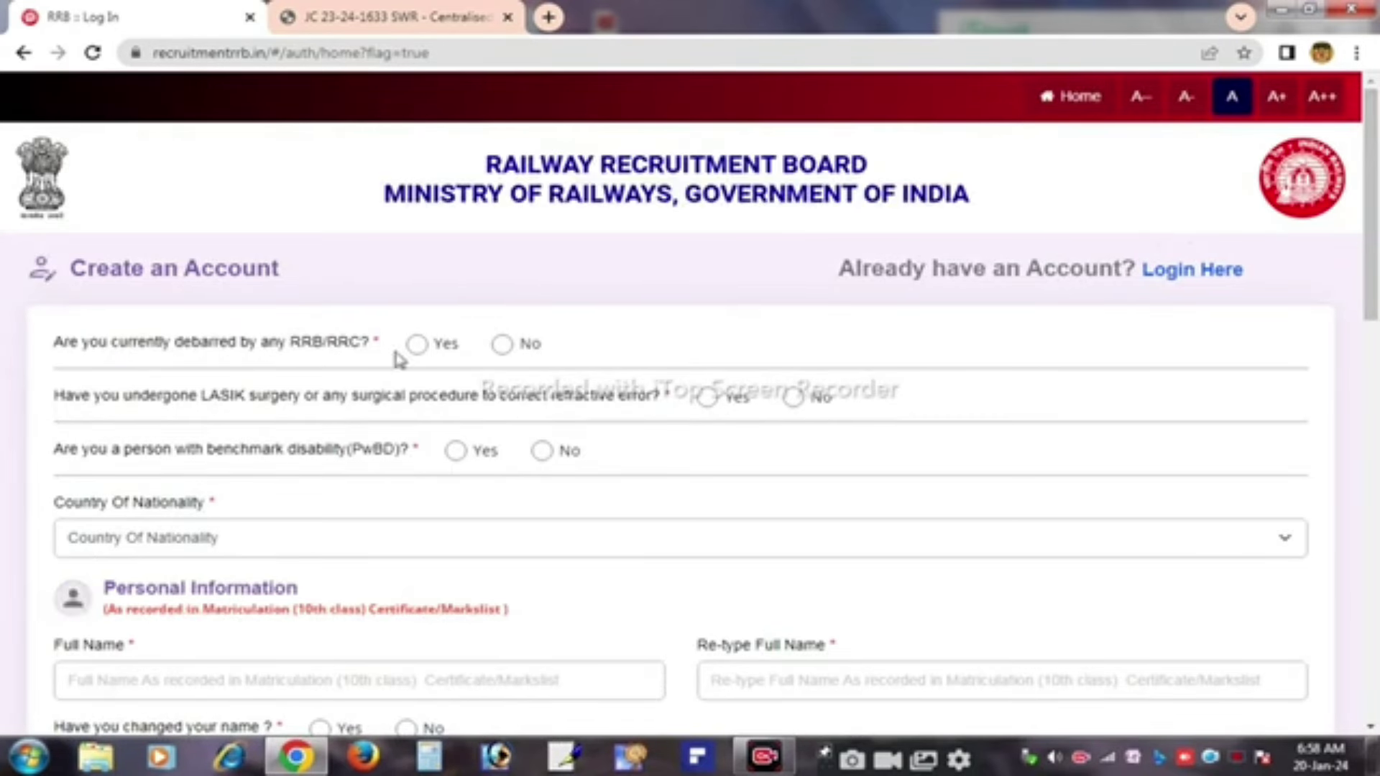
Answer No to the debarment and disability questions and set nationality to India.
{"action": "left_click", "coordinate": [503, 347]}
{"action": "left_click", "coordinate": [552, 453]}
{"action": "left_click", "coordinate": [446, 546]}
{"action": "left_click", "coordinate": [348, 586]}
{"action": "scroll", "coordinate": [493, 468], "scroll_direction": "down", "scroll_amount": 3}
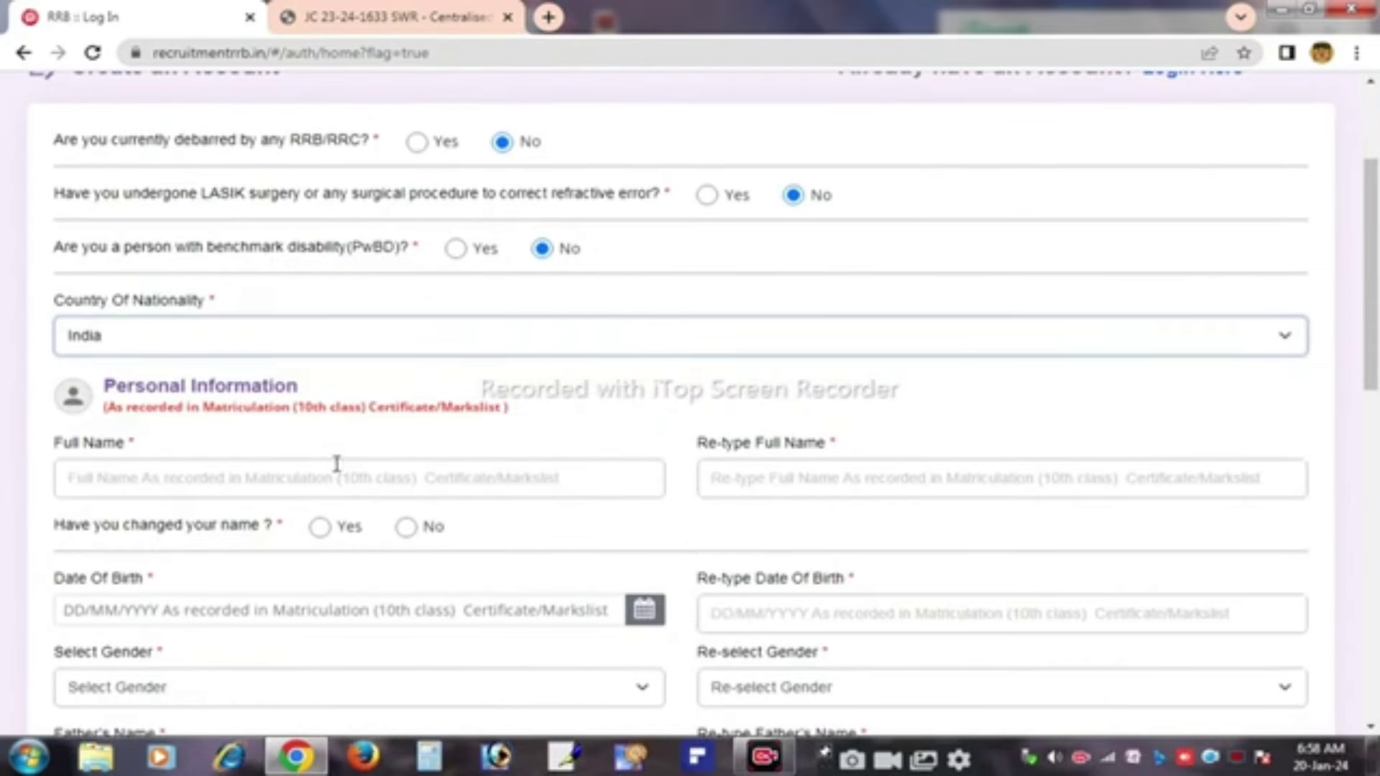
Fill in the candidate's full name from autofill and retype it for confirmation.
{"action": "left_click", "coordinate": [337, 464]}
{"action": "left_click", "coordinate": [287, 193]}
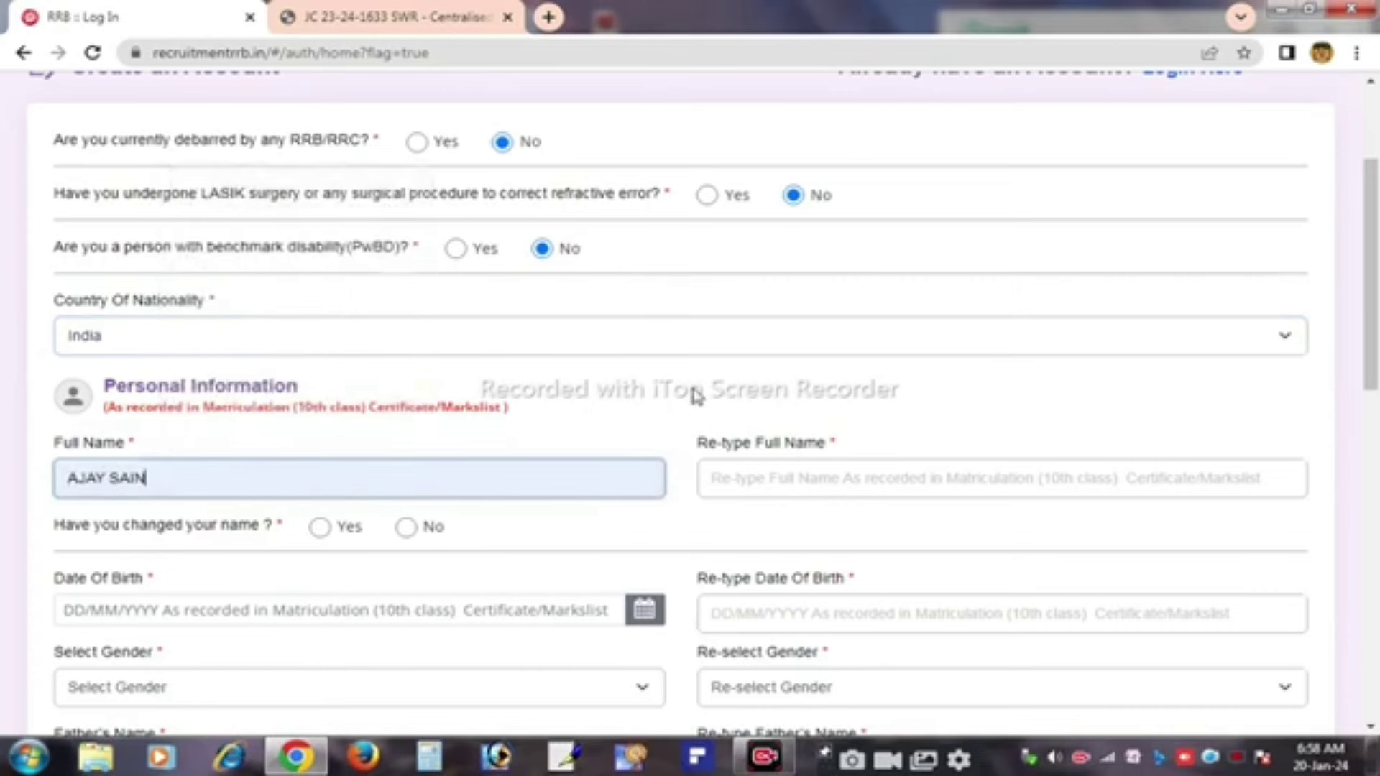
{"action": "scroll", "coordinate": [696, 395], "scroll_direction": "down", "scroll_amount": 1}
{"action": "left_click", "coordinate": [753, 383]}
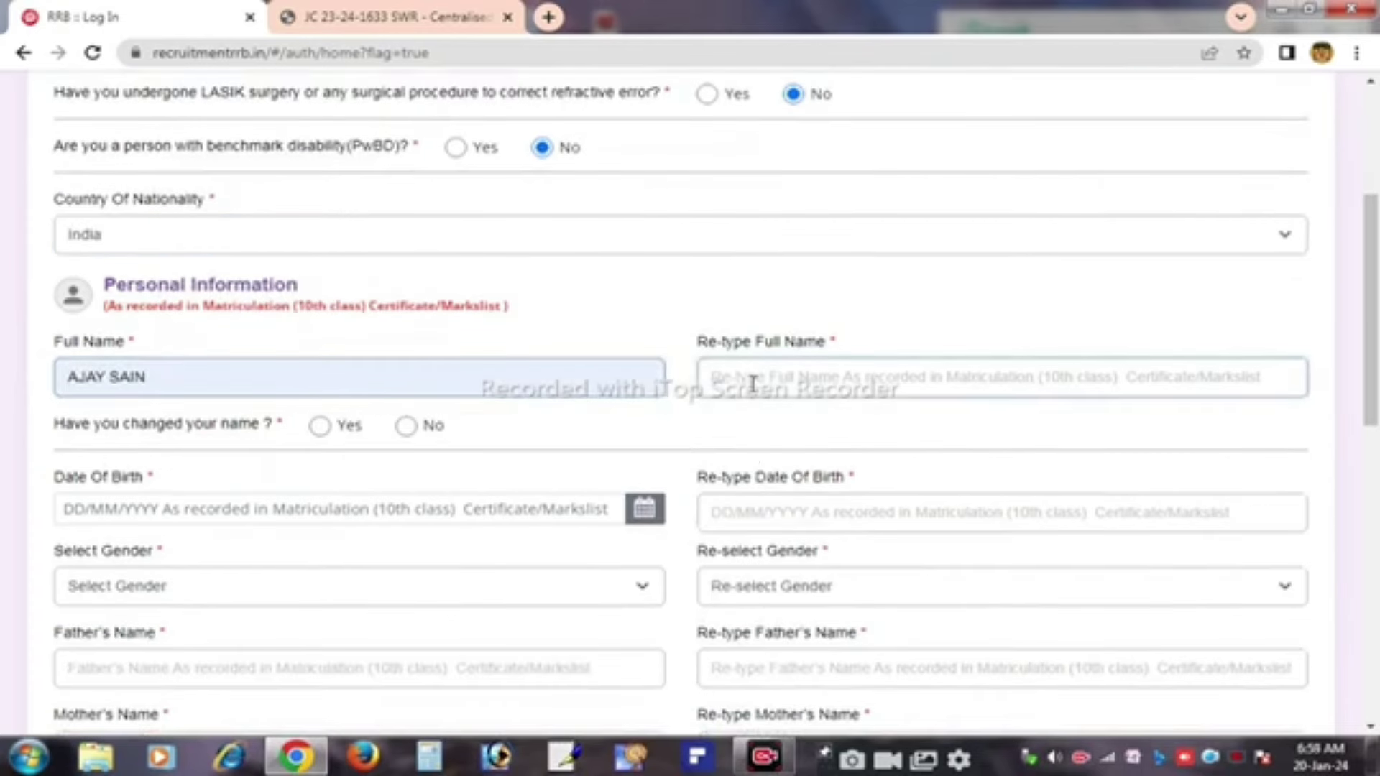
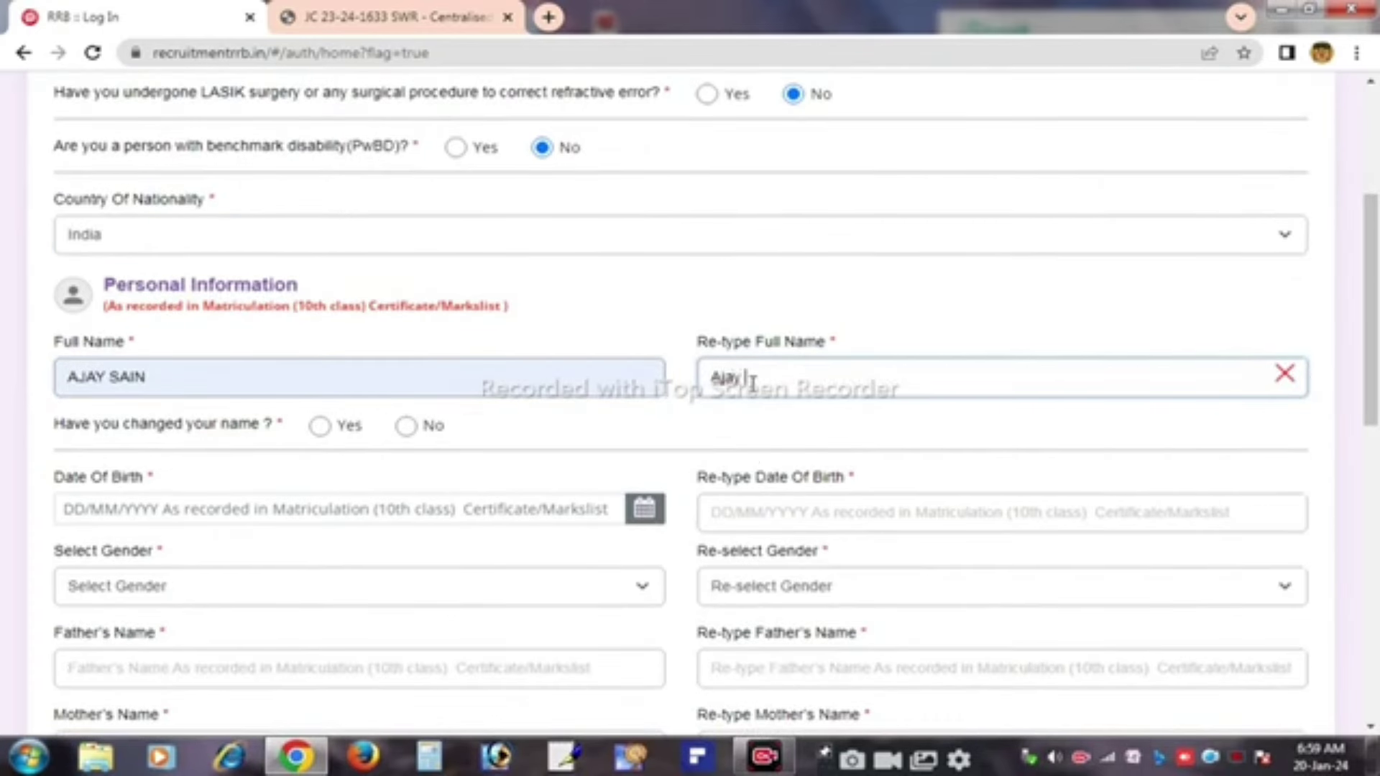
{"action": "scroll", "coordinate": [256, 341], "scroll_direction": "down", "scroll_amount": 2}
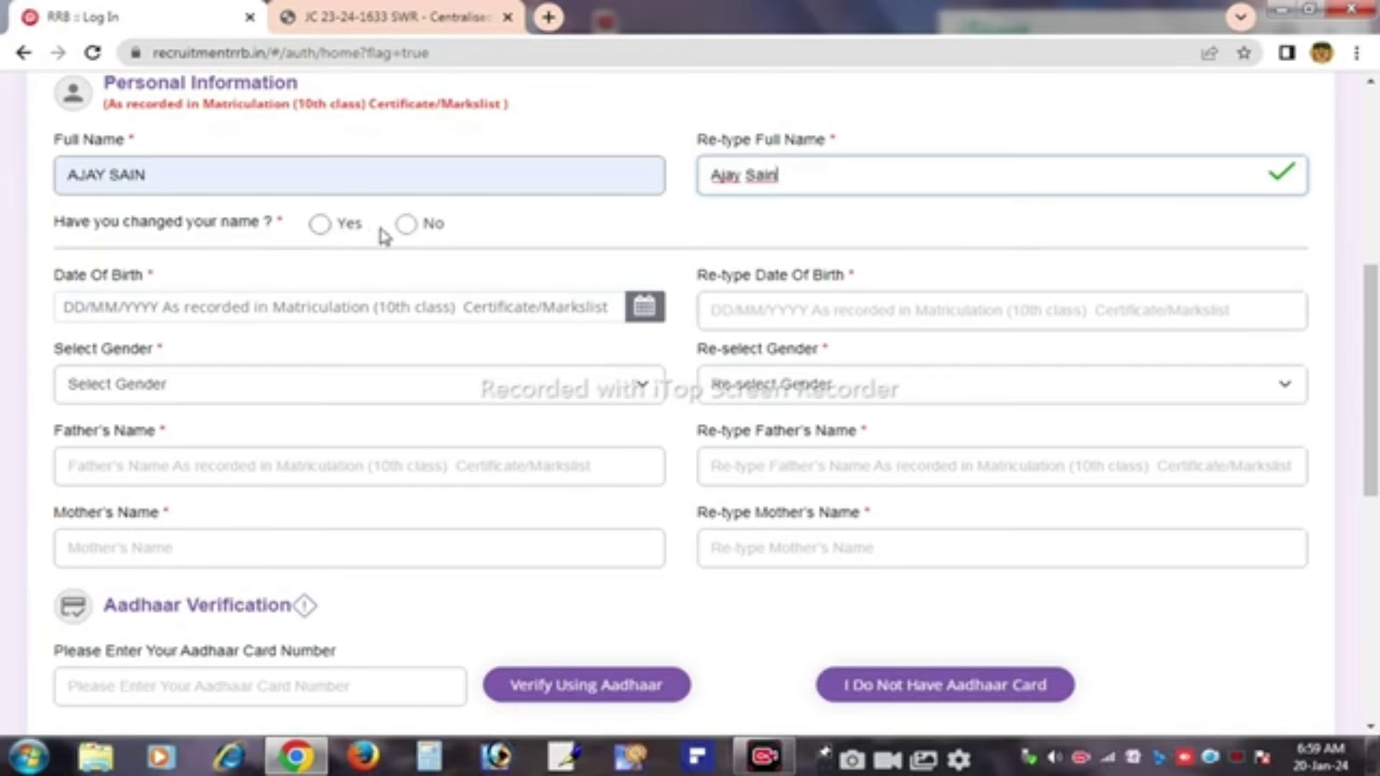
Answer No to the name-change question, dismissing the documentation notice.
{"action": "left_click", "coordinate": [325, 223]}
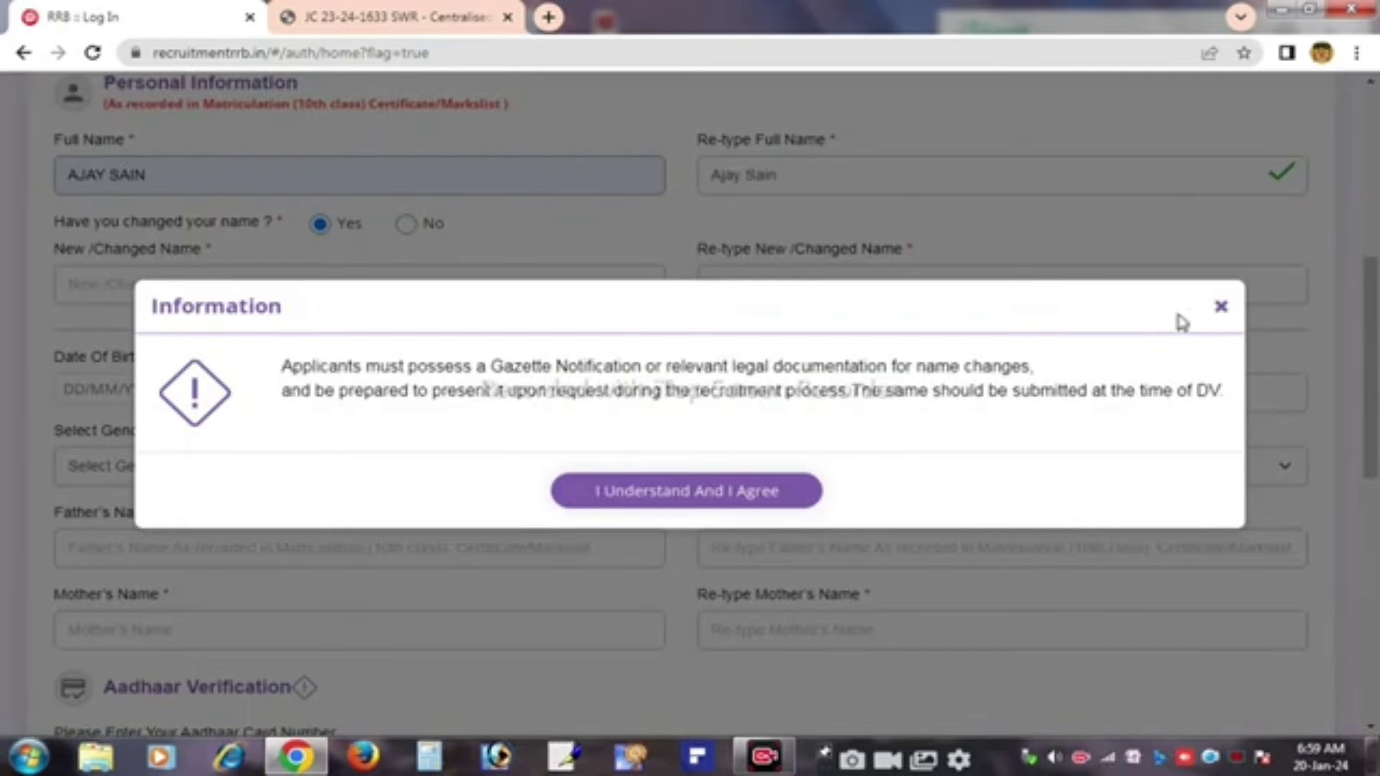
{"action": "left_click", "coordinate": [1221, 307]}
{"action": "left_click", "coordinate": [406, 224]}
{"action": "left_click", "coordinate": [301, 313]}
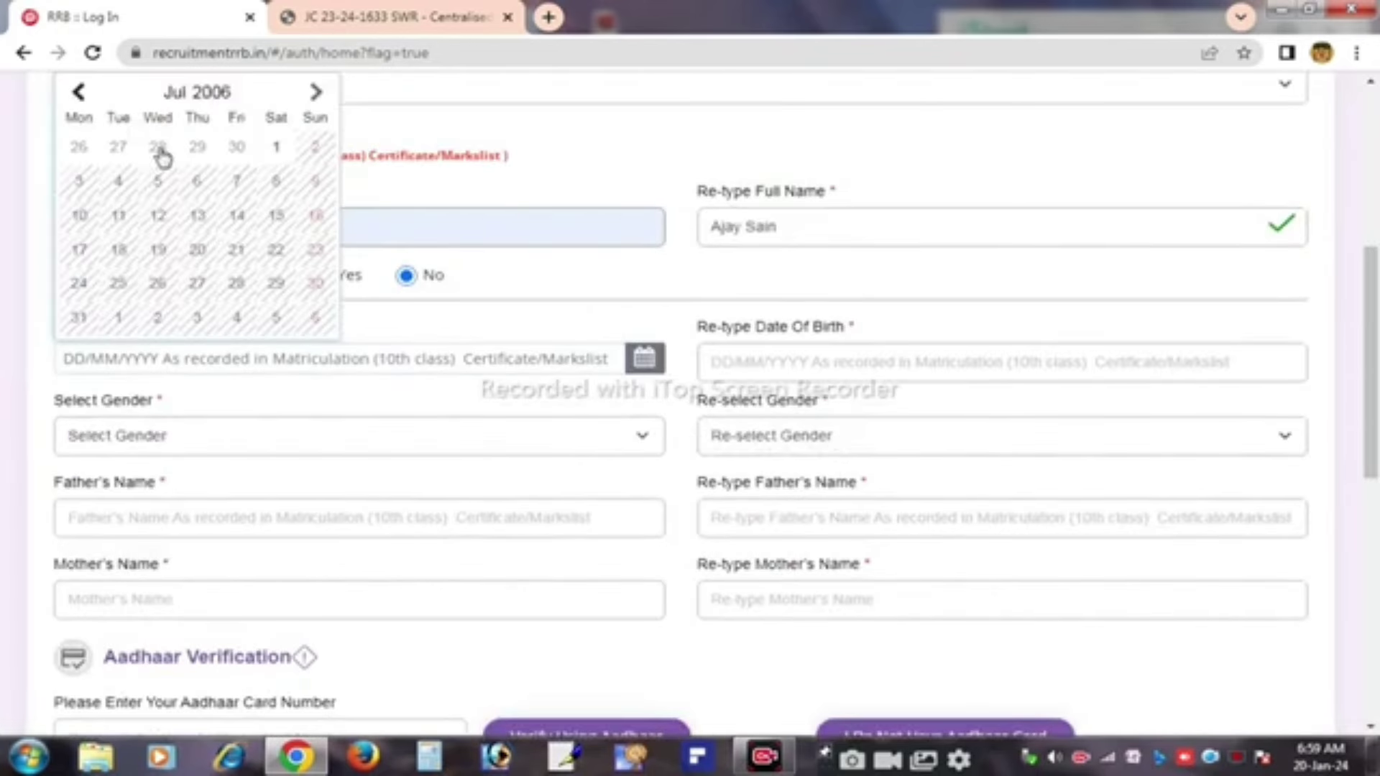
{"action": "left_click", "coordinate": [216, 97]}
{"action": "left_click", "coordinate": [198, 178]}
{"action": "left_click", "coordinate": [197, 188]}
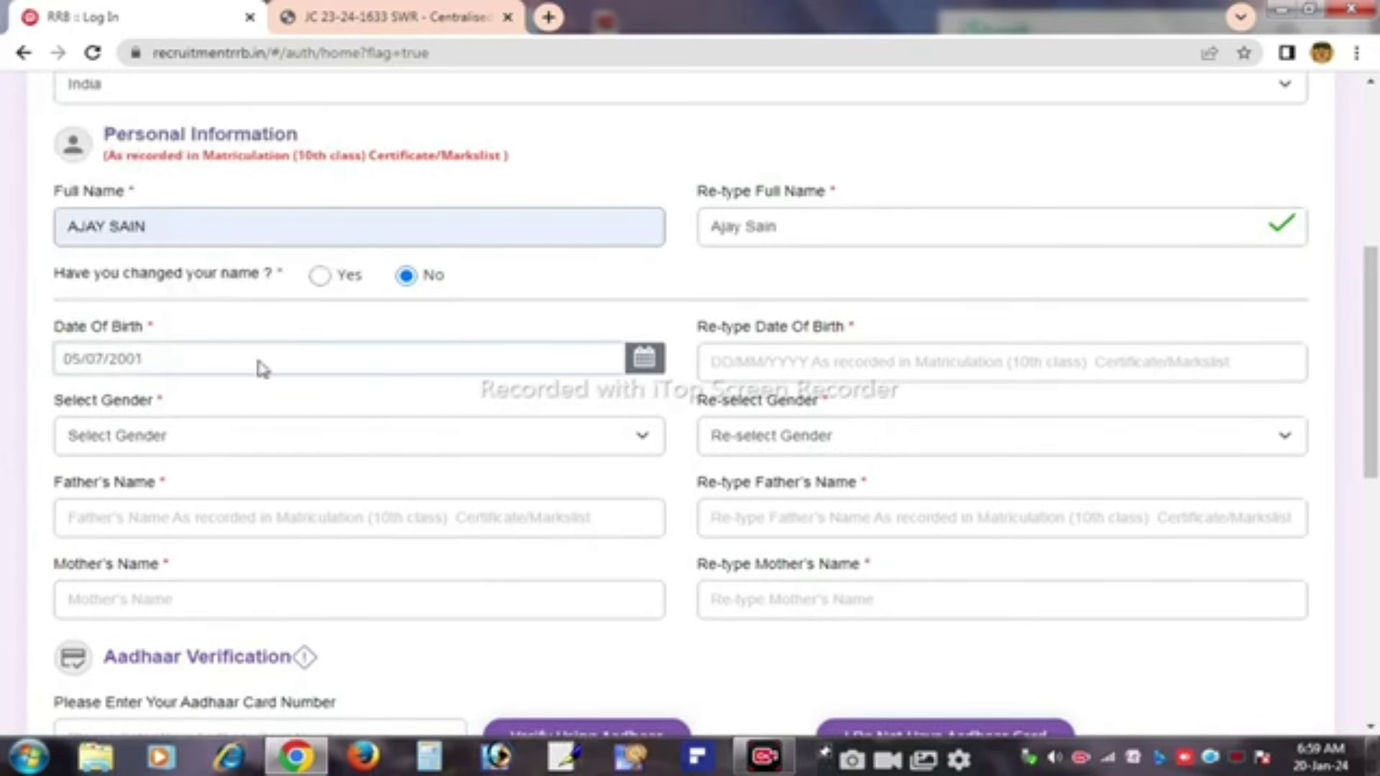
{"action": "left_click", "coordinate": [860, 370]}
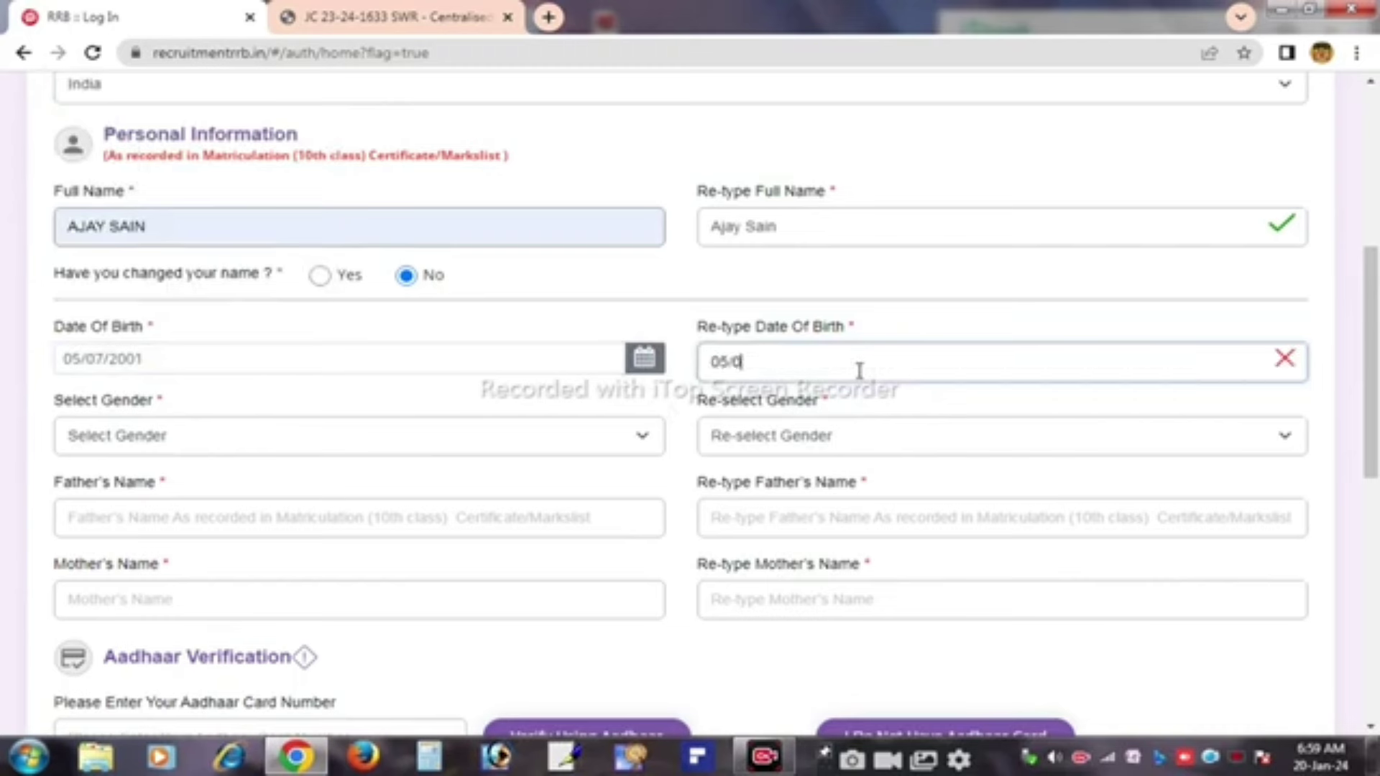
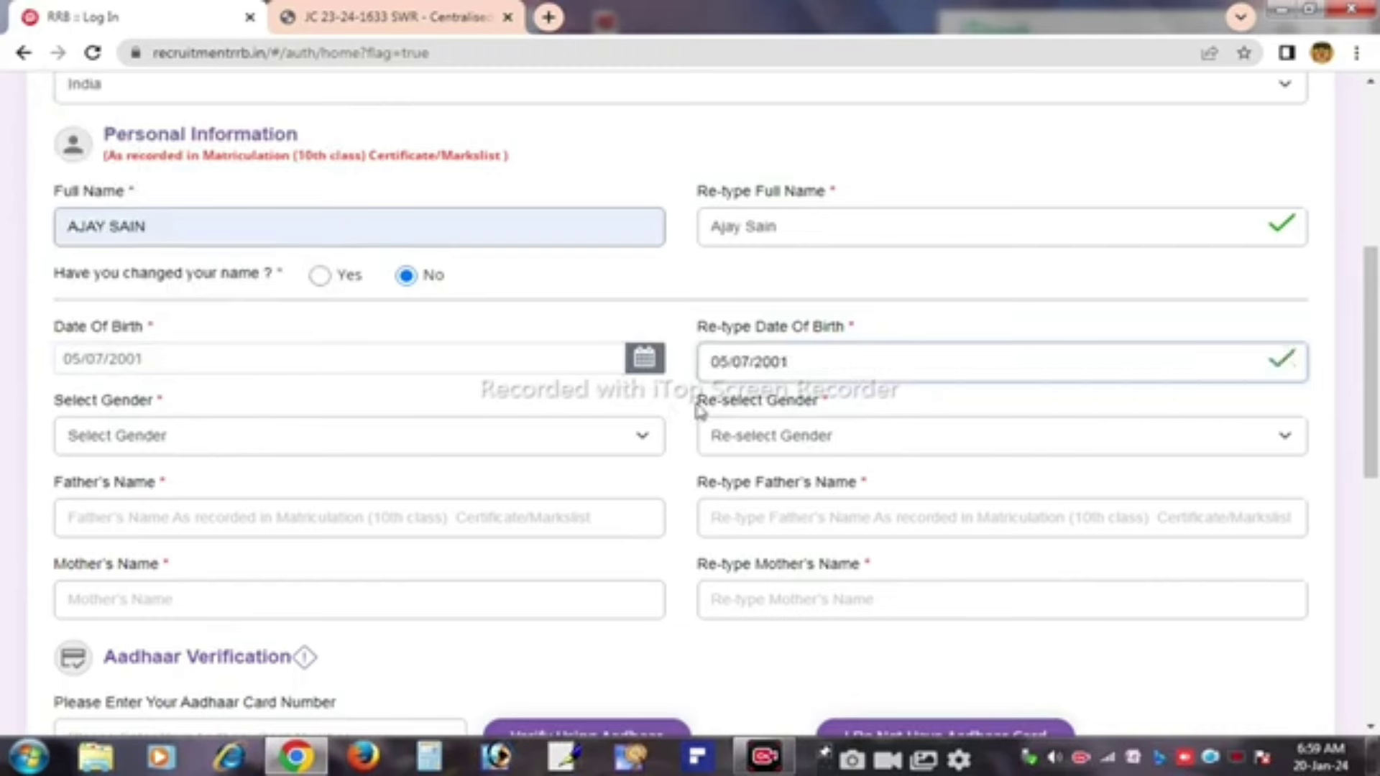
Set gender and its confirmation to Male, correcting a mistaken Female choice.
{"action": "left_click", "coordinate": [480, 446]}
{"action": "left_click", "coordinate": [298, 486]}
{"action": "left_click", "coordinate": [834, 430]}
{"action": "left_click", "coordinate": [830, 496]}
{"action": "left_click", "coordinate": [827, 444]}
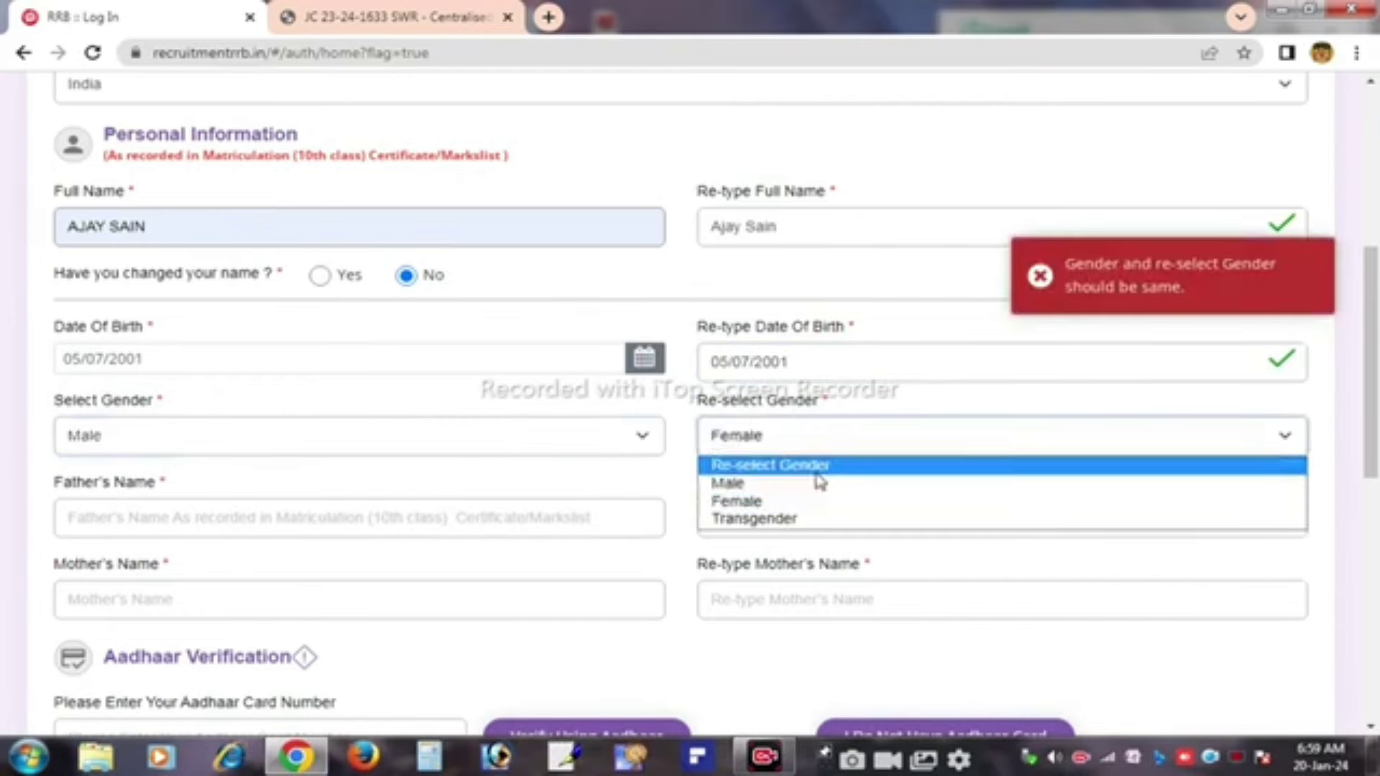
{"action": "left_click", "coordinate": [819, 481]}
Enter the father's and mother's names, each with its confirmation field.
{"action": "scroll", "coordinate": [59, 557], "scroll_direction": "down", "scroll_amount": 1}
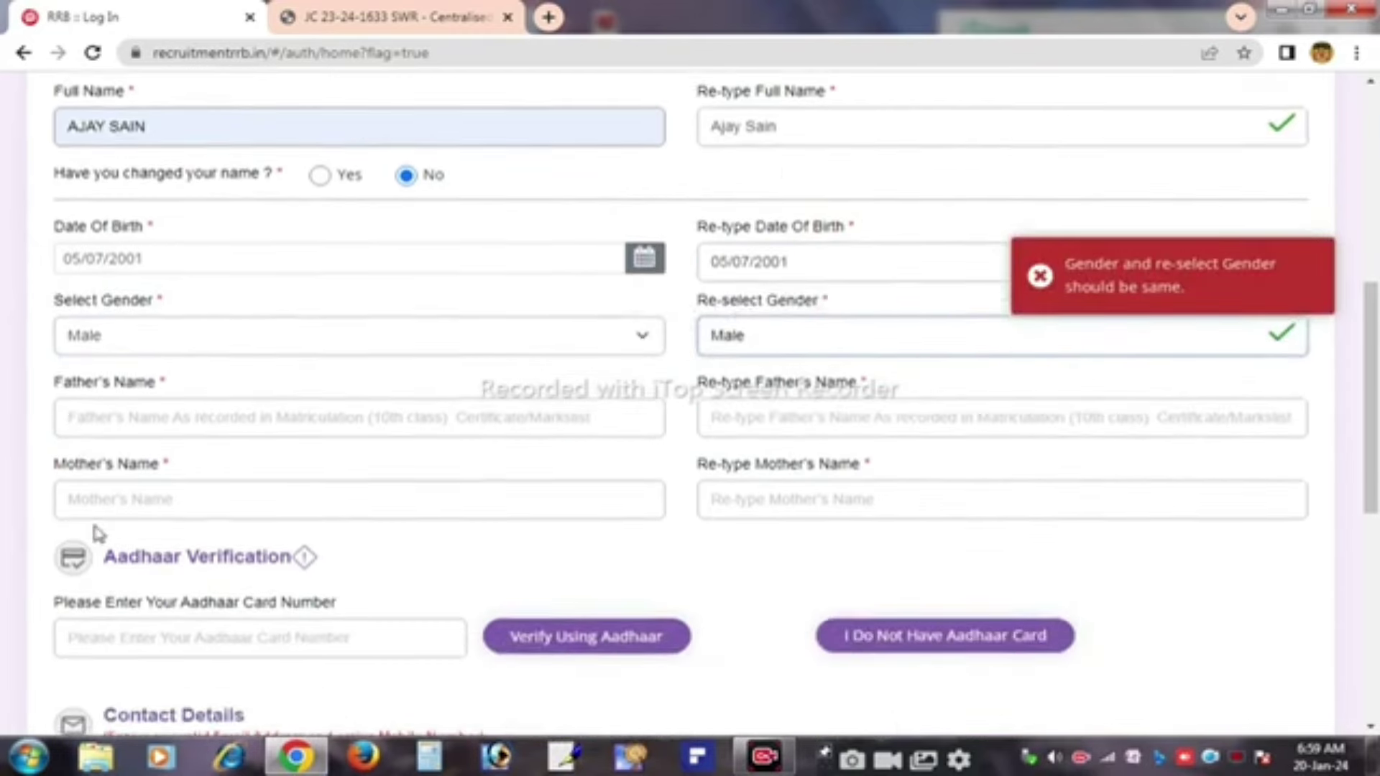
{"action": "left_click", "coordinate": [142, 423]}
{"action": "type", "text": "Sasasa"}
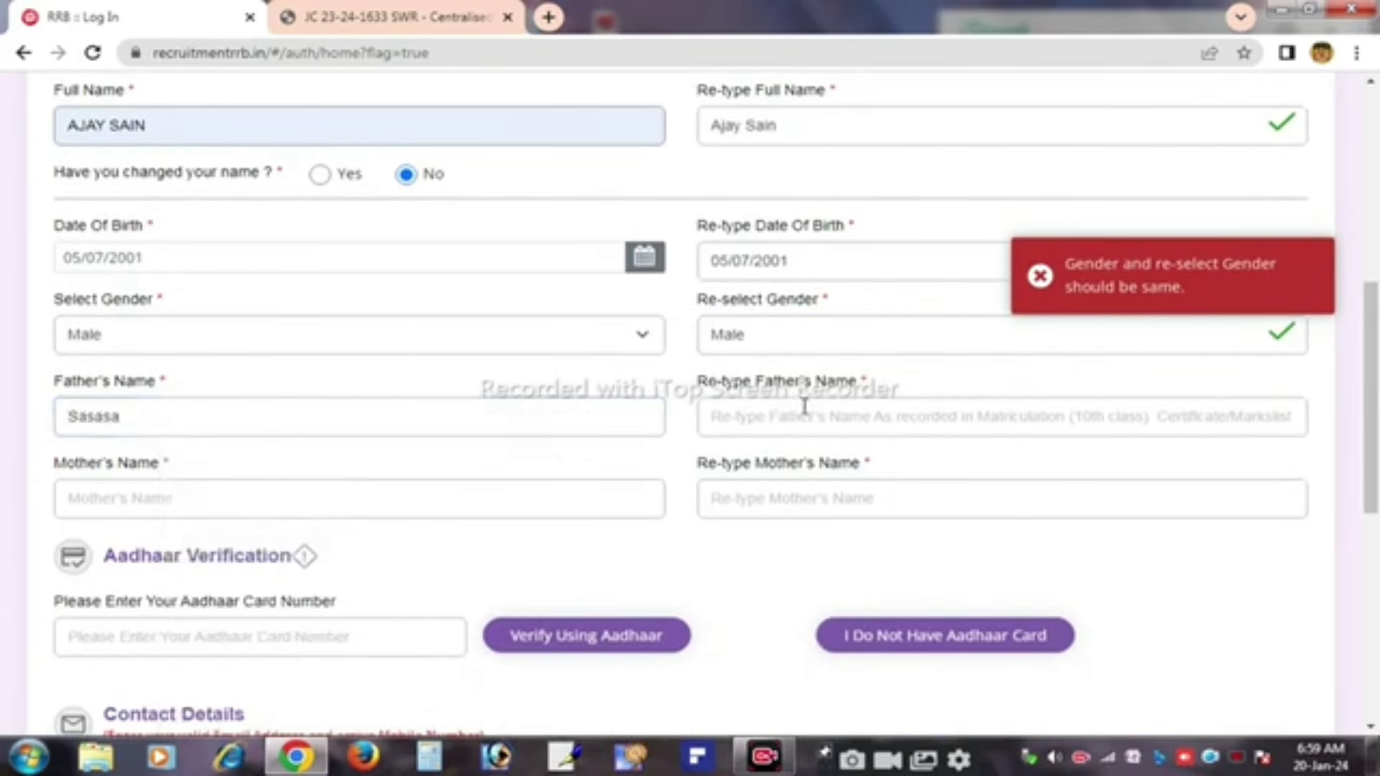
{"action": "left_click", "coordinate": [805, 421]}
{"action": "type", "text": "Sasasa"}
{"action": "left_click", "coordinate": [409, 511]}
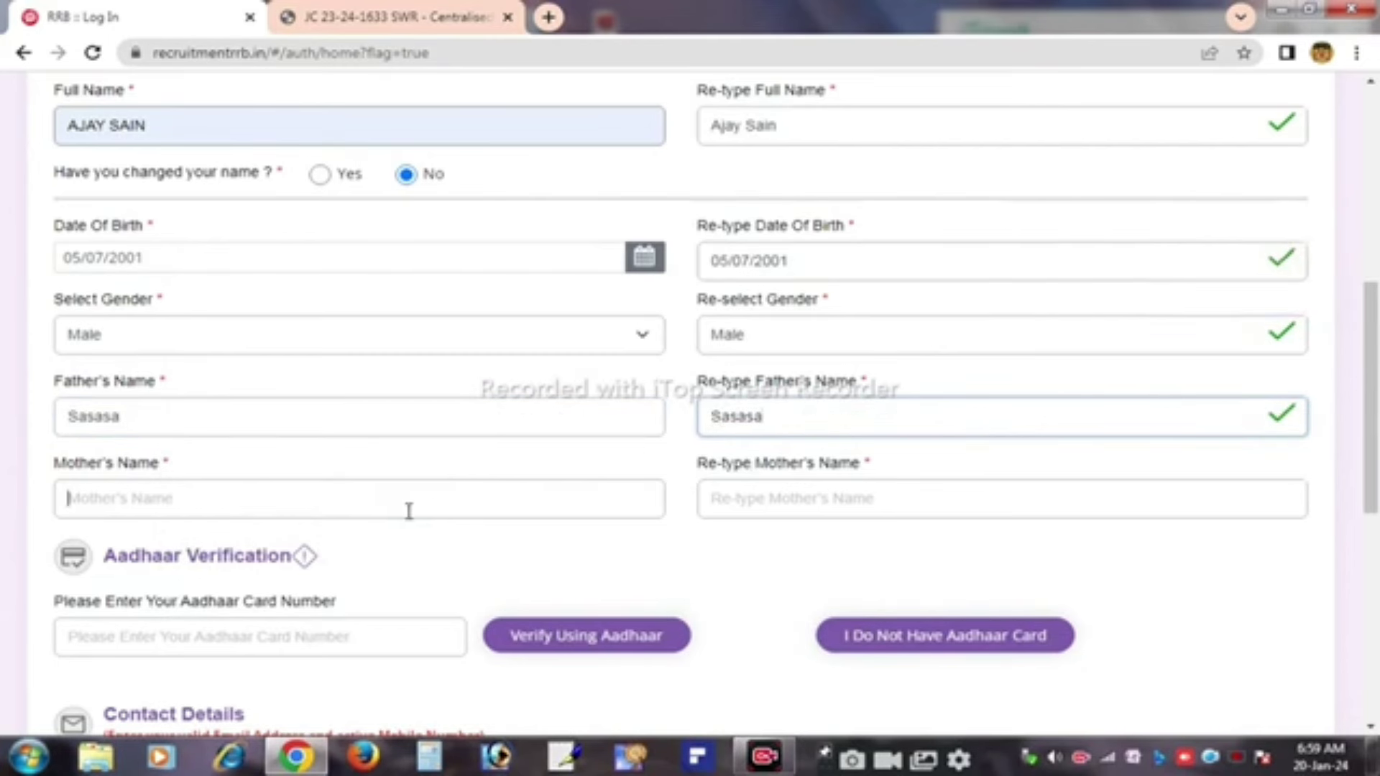
{"action": "type", "text": "Hhhh"}
{"action": "left_click", "coordinate": [751, 501]}
{"action": "type", "text": "Hhhh"}
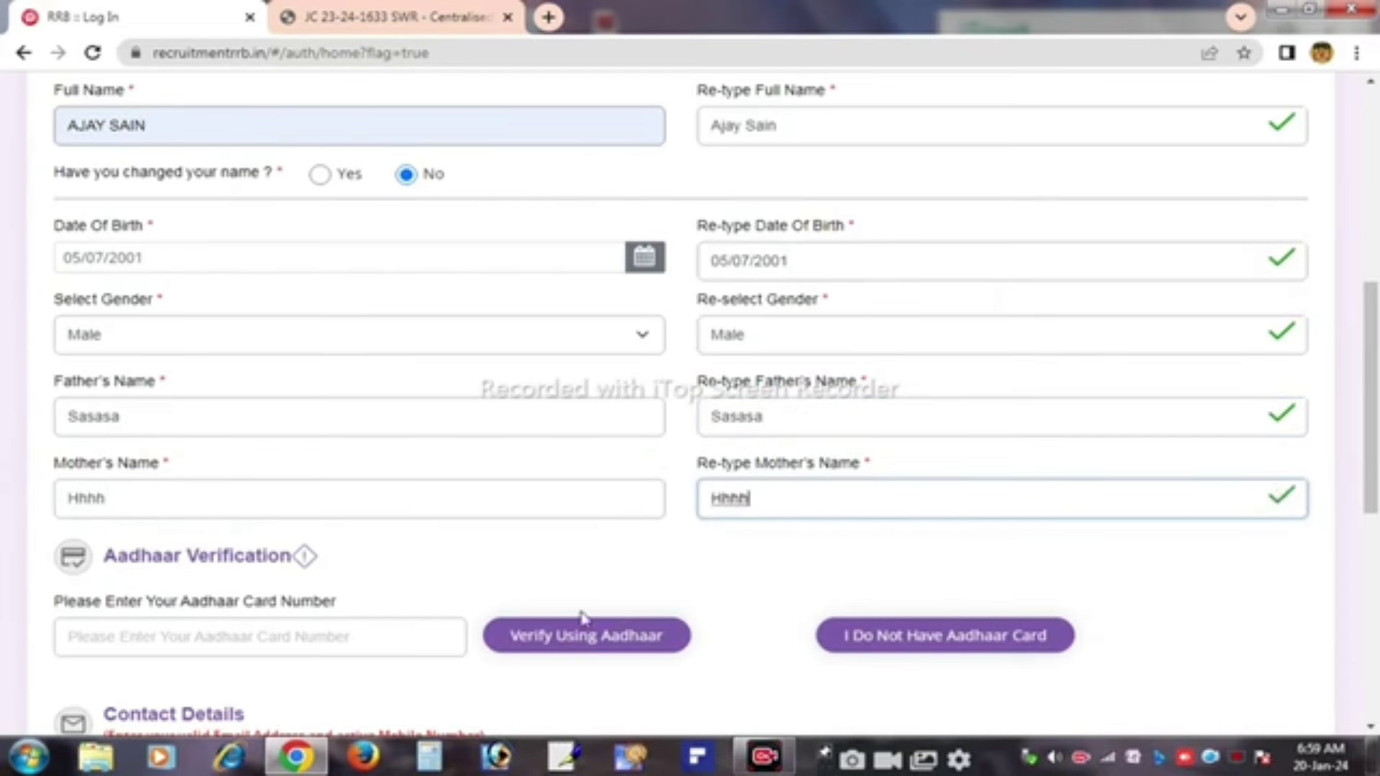
Declare no Aadhaar card and choose Passport as the proof of ID.
{"action": "scroll", "coordinate": [586, 619], "scroll_direction": "down", "scroll_amount": 1}
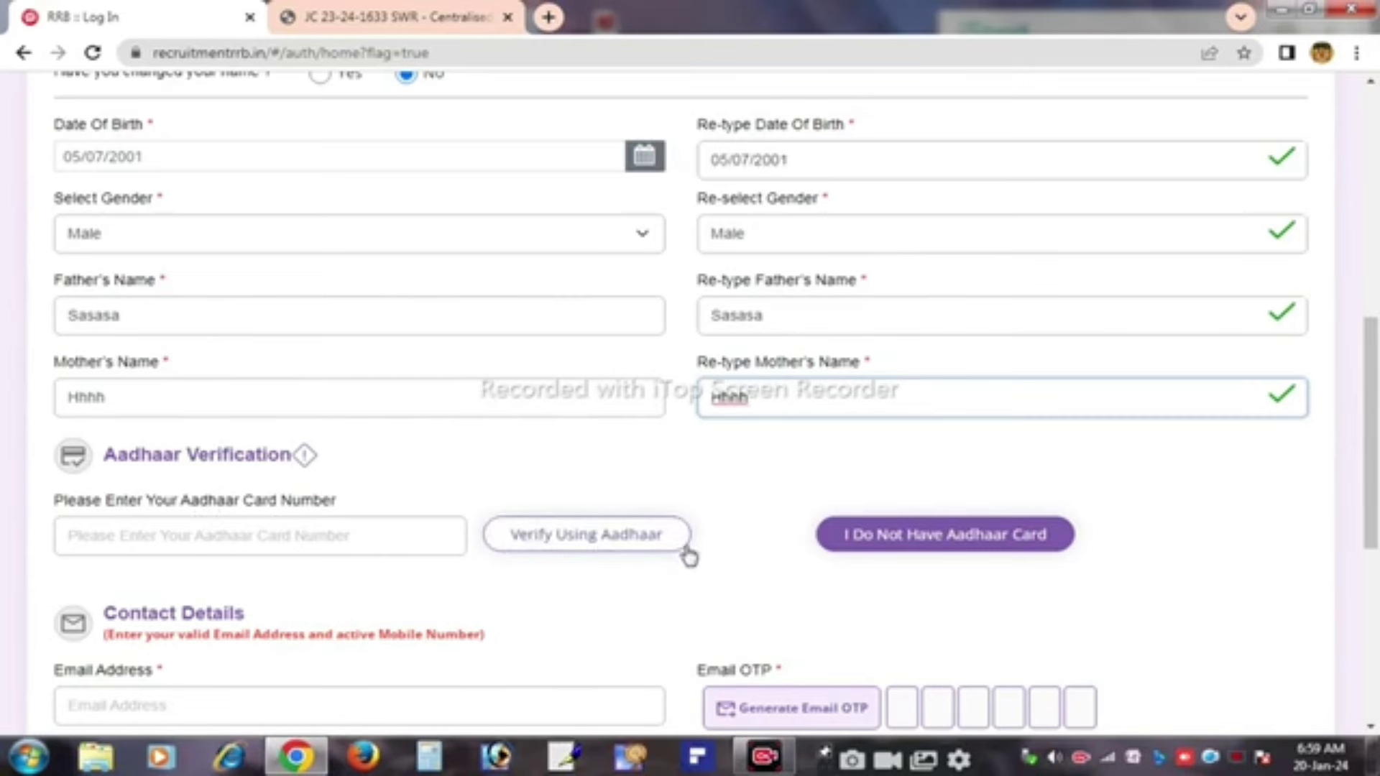
{"action": "left_click", "coordinate": [870, 551]}
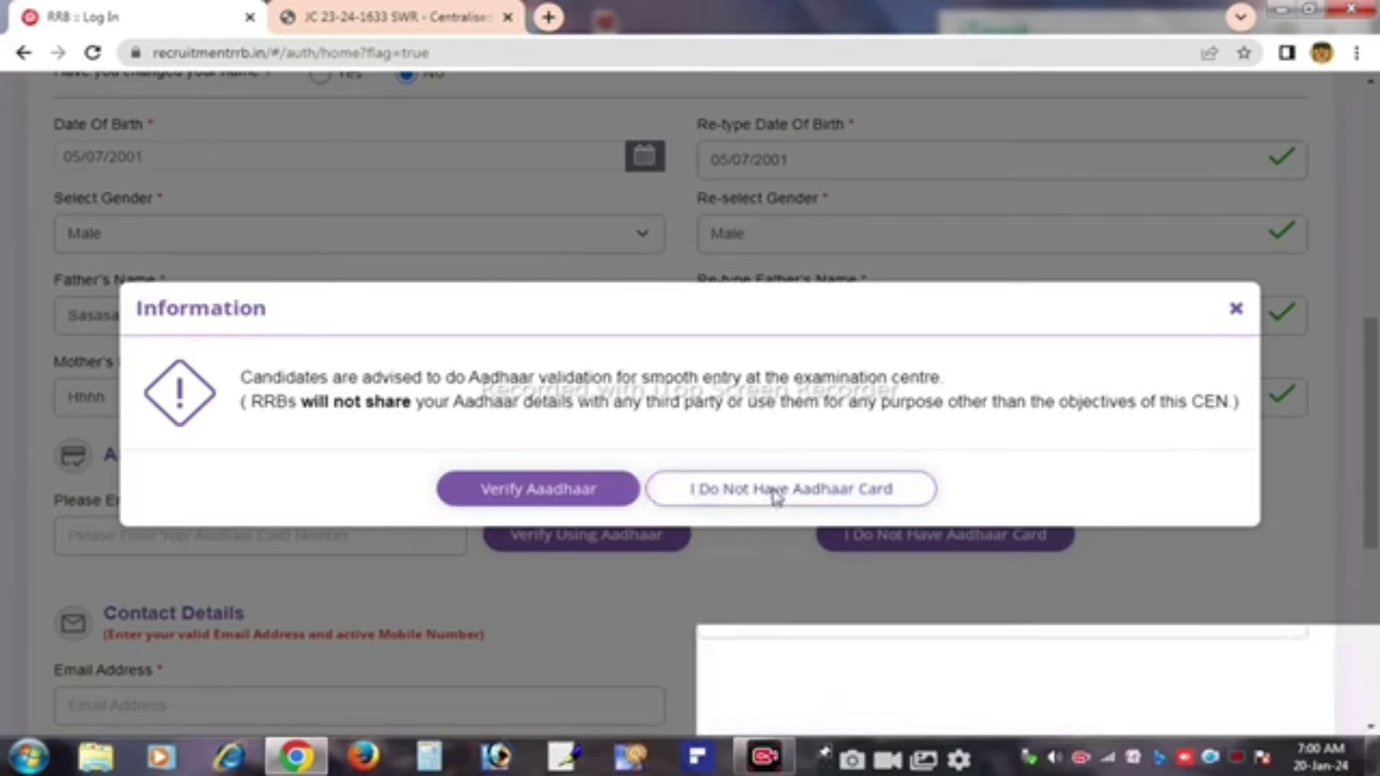
{"action": "left_click", "coordinate": [759, 496]}
{"action": "scroll", "coordinate": [312, 496], "scroll_direction": "down", "scroll_amount": 4}
{"action": "left_click", "coordinate": [357, 232]}
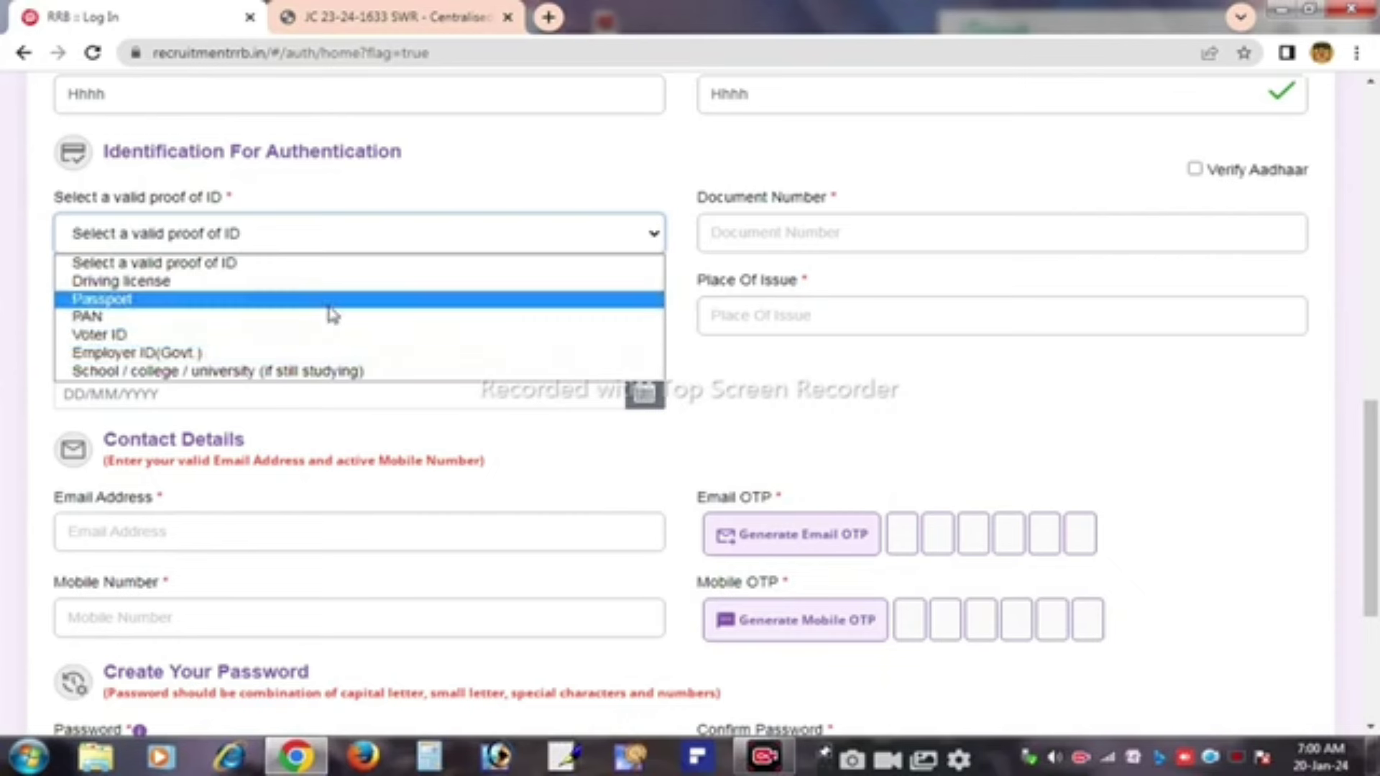
{"action": "left_click", "coordinate": [329, 299]}
Visit the passport number, issuing authority, place and date of issue fields, then reach the form bottom.
{"action": "left_click", "coordinate": [879, 248]}
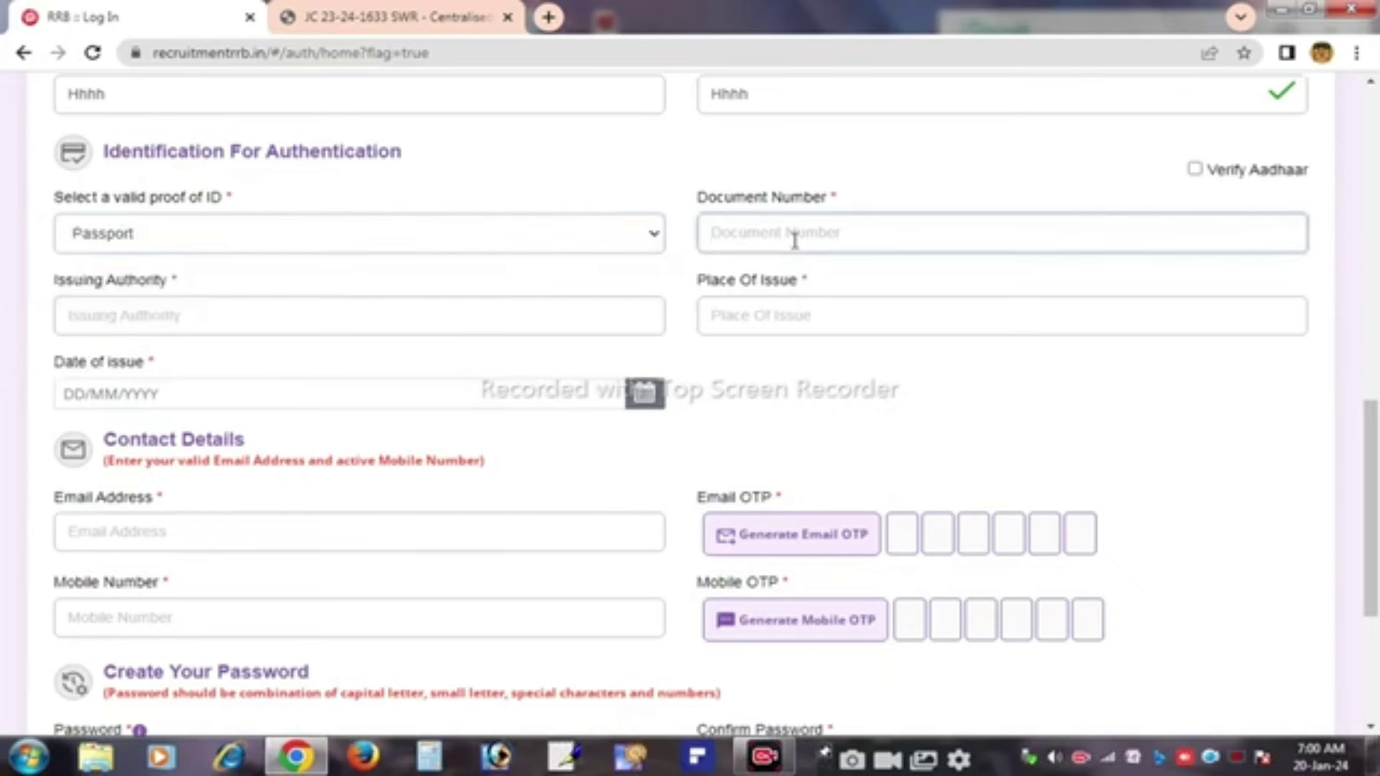
{"action": "left_click", "coordinate": [235, 322]}
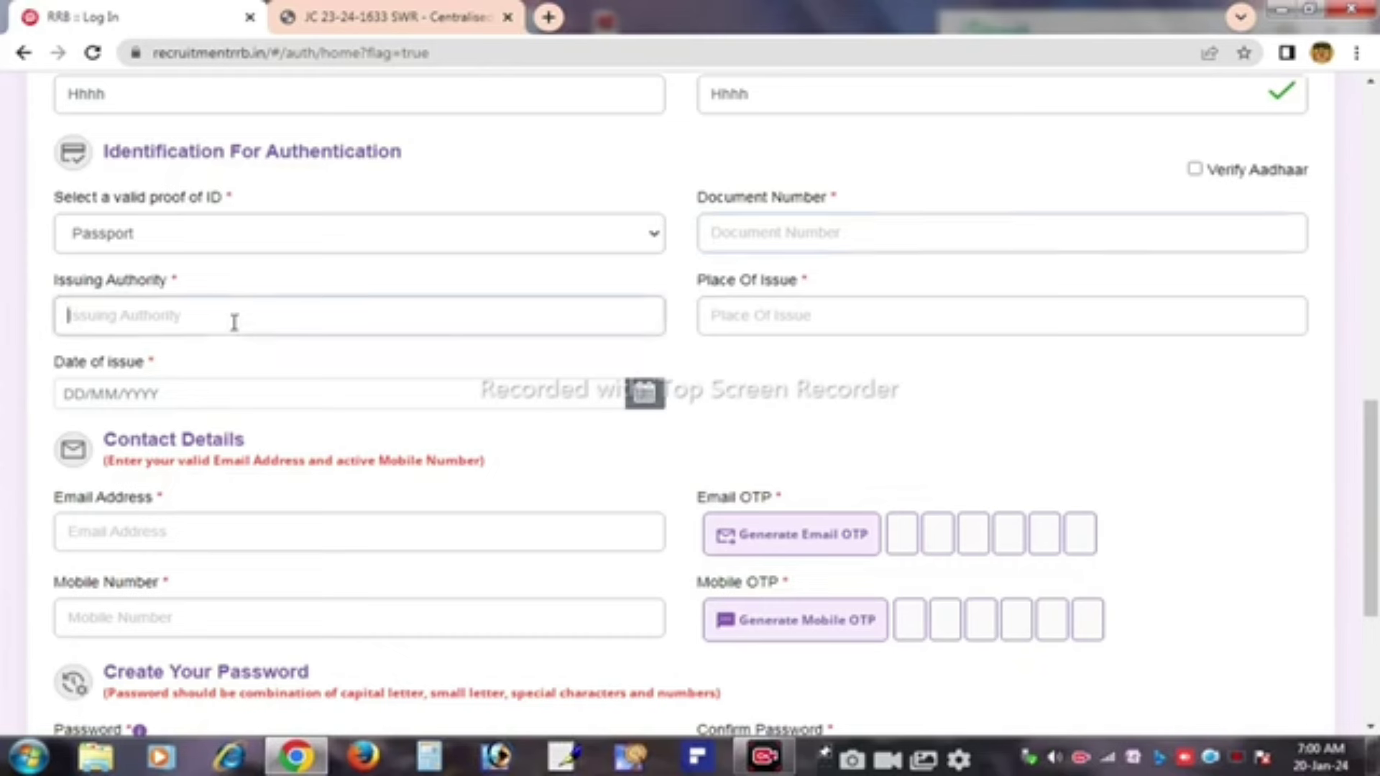
{"action": "left_click", "coordinate": [775, 328]}
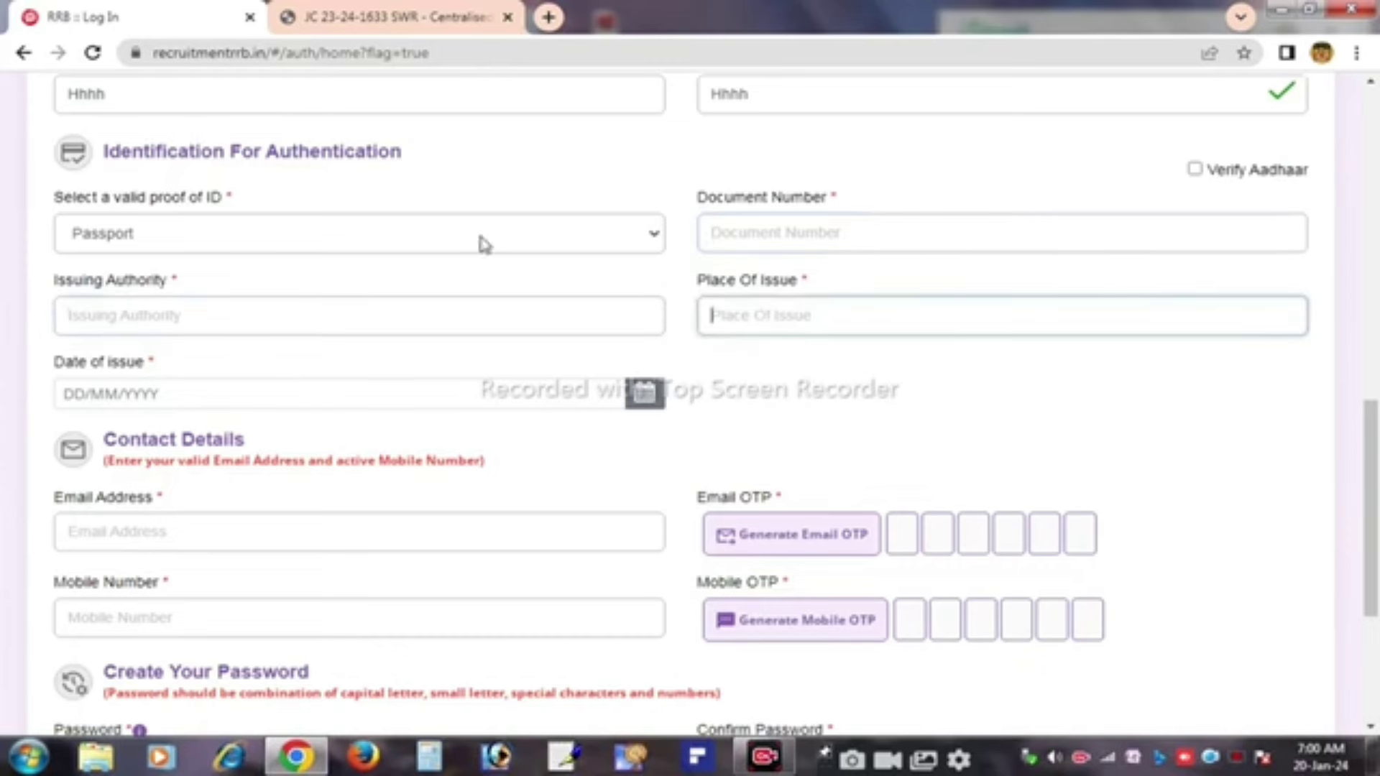
{"action": "left_click", "coordinate": [372, 382]}
{"action": "left_click", "coordinate": [566, 385]}
{"action": "scroll", "coordinate": [258, 395], "scroll_direction": "down", "scroll_amount": 3}
{"action": "scroll", "coordinate": [231, 311], "scroll_direction": "down", "scroll_amount": 2}
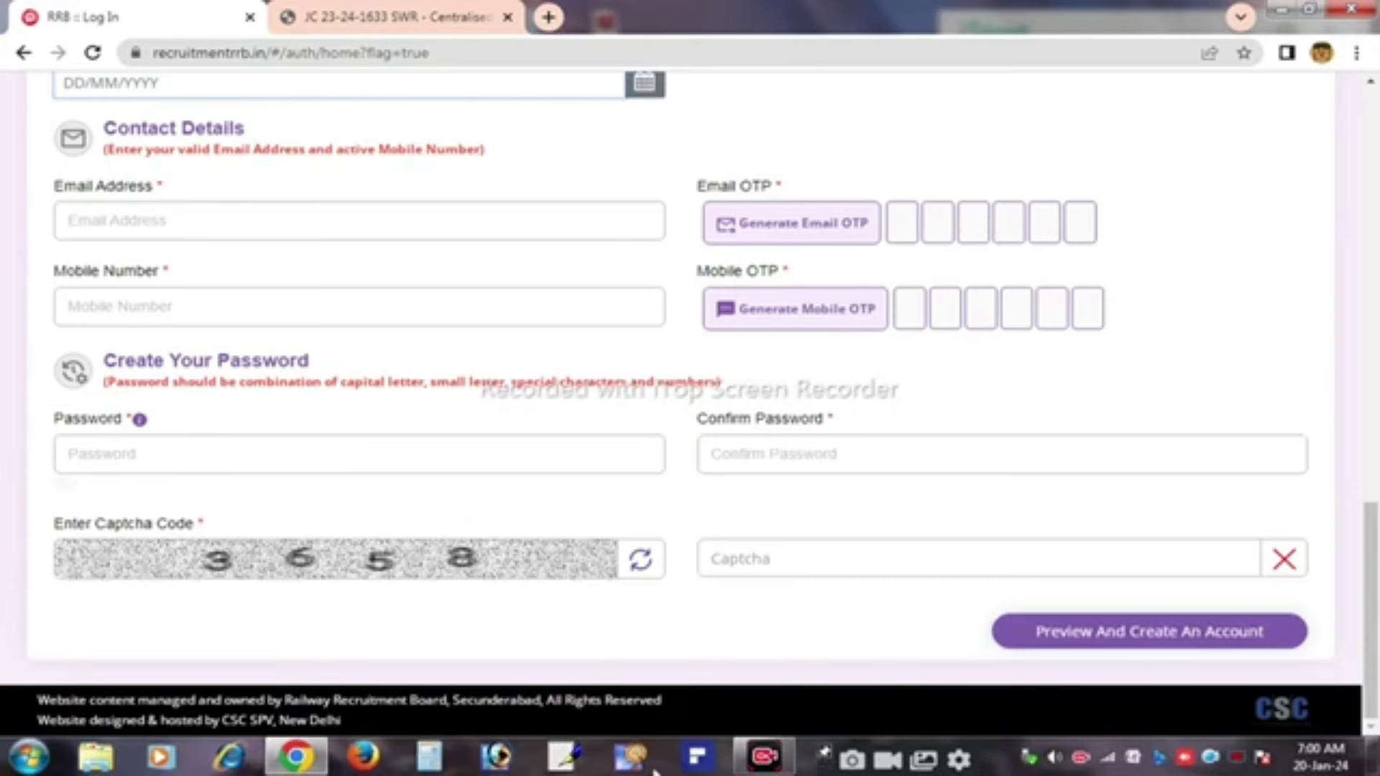
Note the chosen account password in a new WordPad document and go back to Chrome.
{"action": "left_click", "coordinate": [560, 756]}
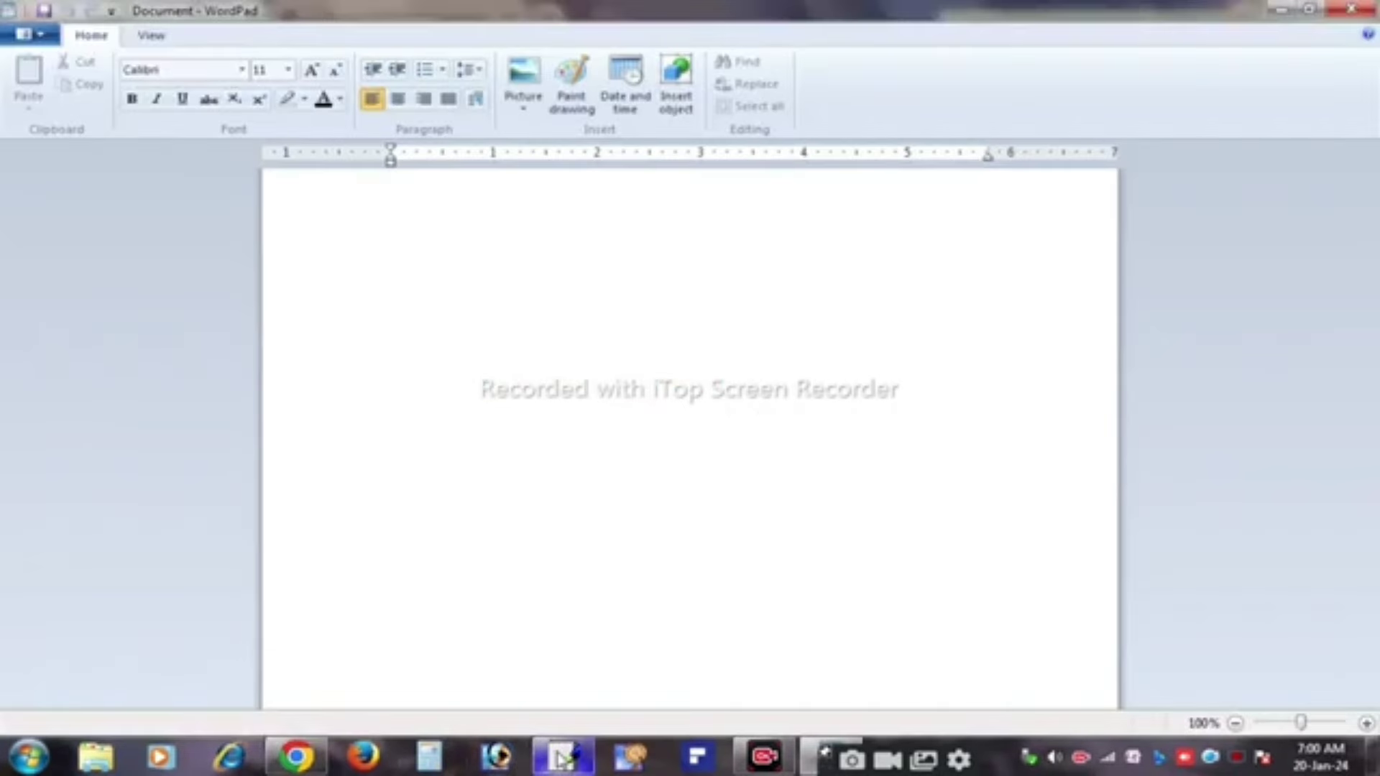
{"action": "key", "text": "Caps_Lock"}
{"action": "key", "text": "Caps_Lock"}
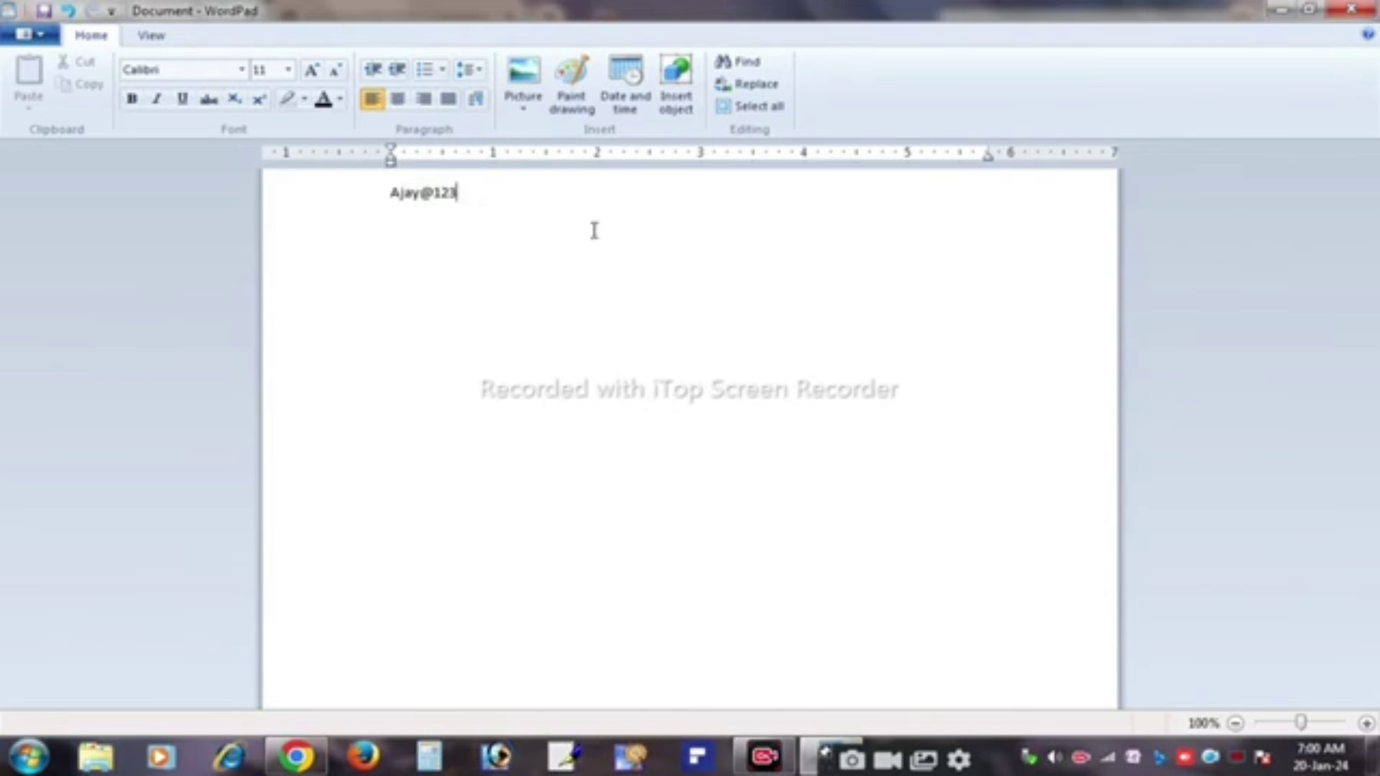
{"action": "left_click", "coordinate": [317, 764]}
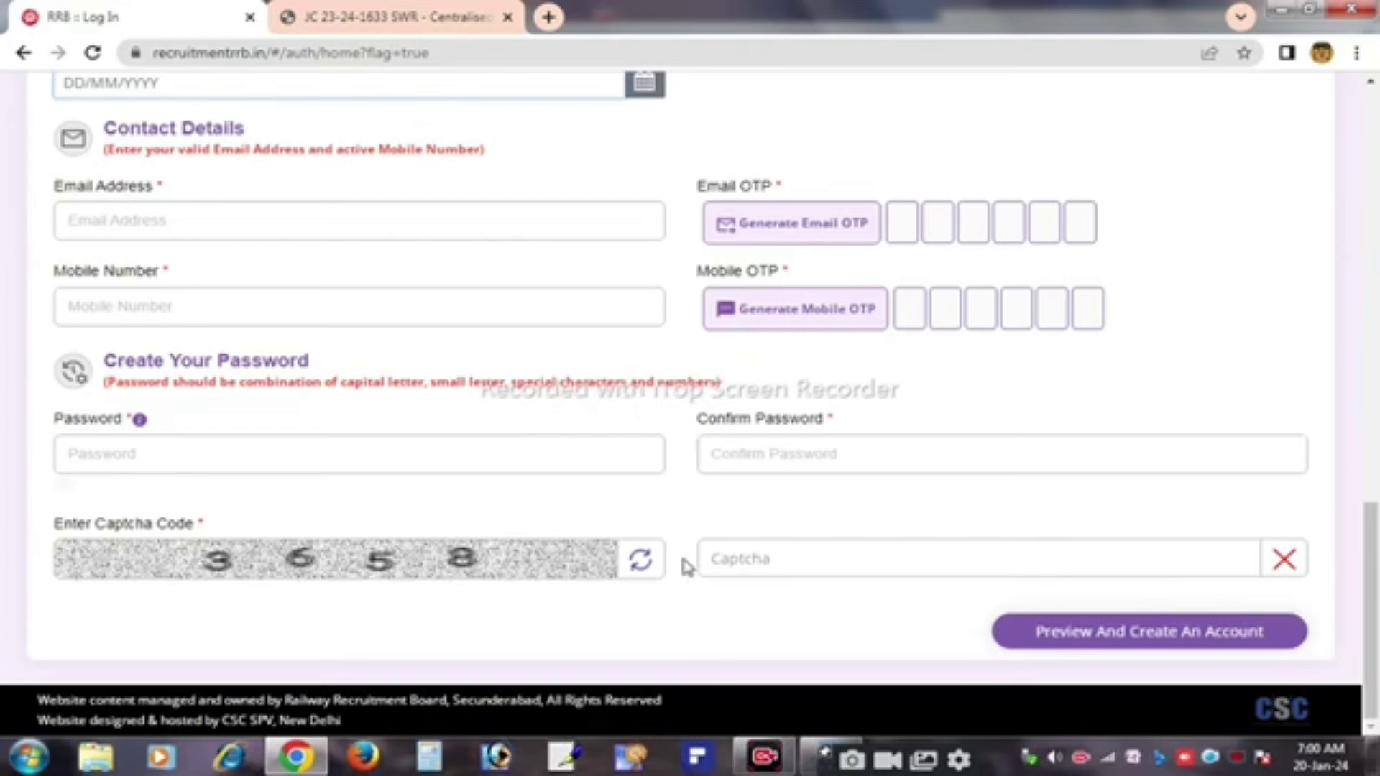
Abandon the registration form at the captcha field and return to the portal Home page.
{"action": "left_click", "coordinate": [768, 566]}
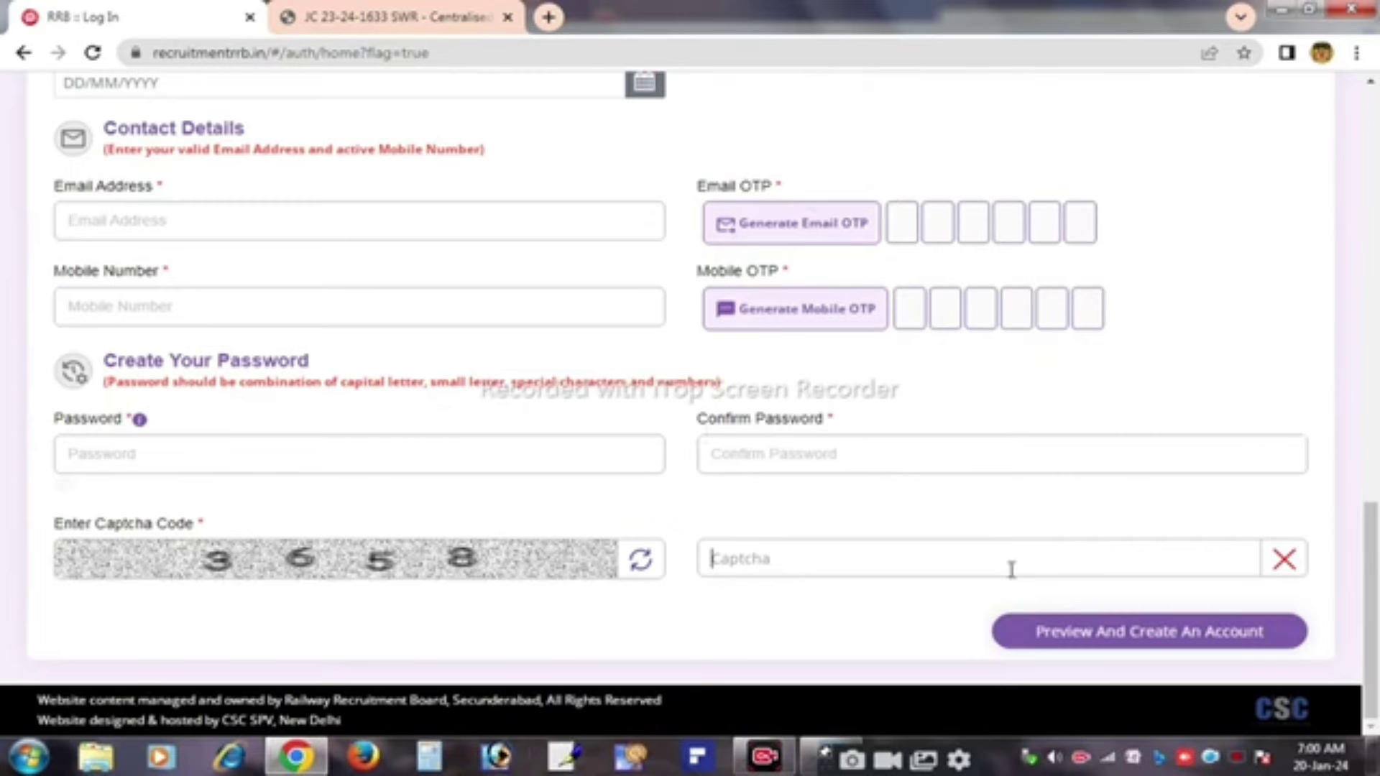
{"action": "scroll", "coordinate": [525, 348], "scroll_direction": "up", "scroll_amount": 5}
{"action": "scroll", "coordinate": [525, 347], "scroll_direction": "up", "scroll_amount": 10}
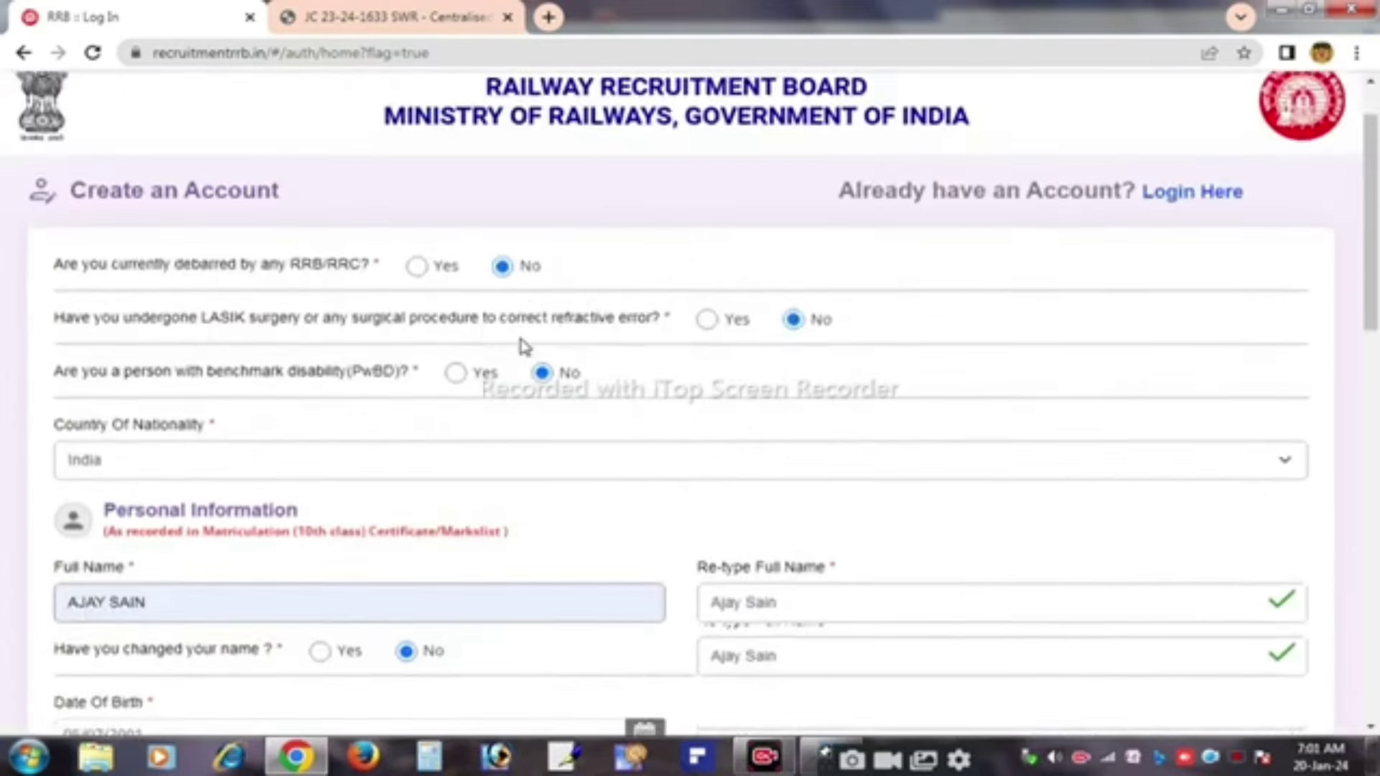
{"action": "left_click", "coordinate": [1064, 94]}
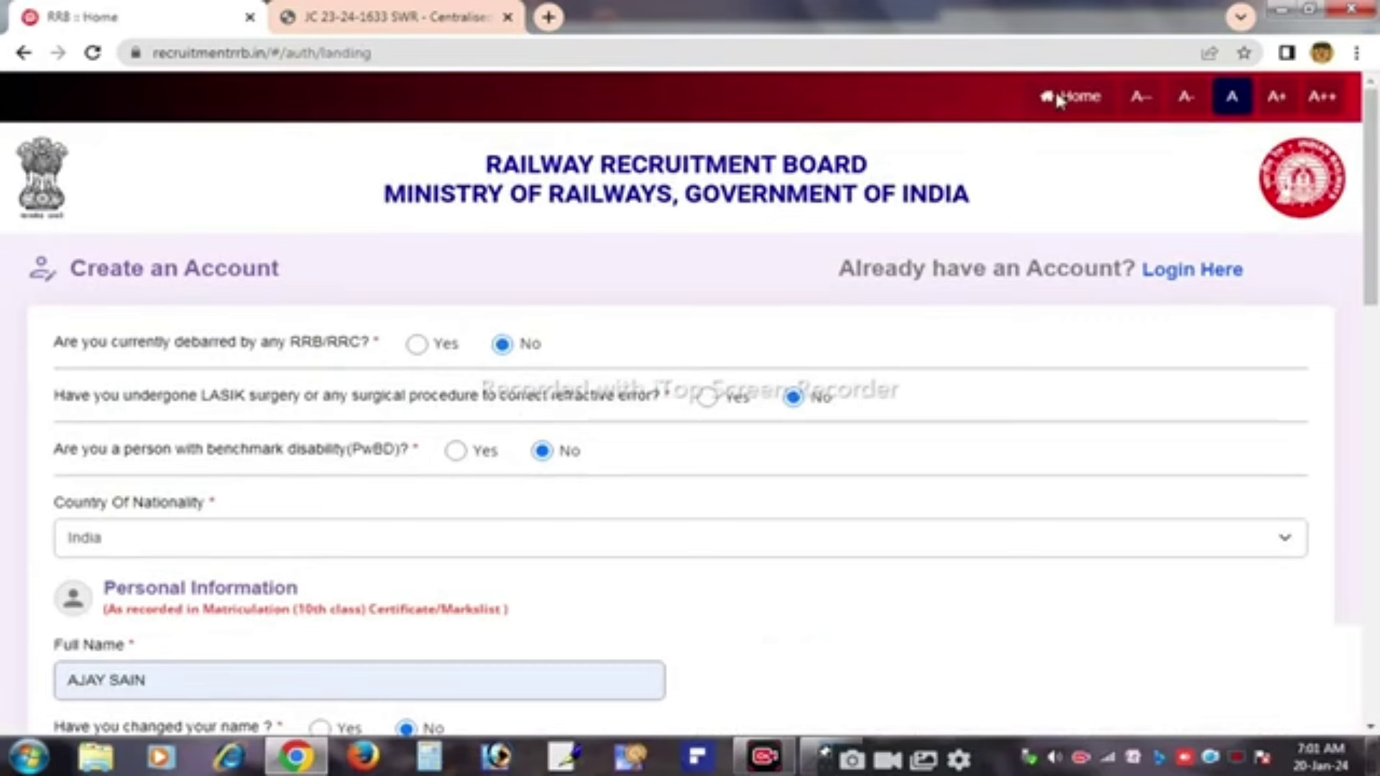
Log in to the existing account with the saved credentials, retrying with a fresh captcha.
{"action": "mouse_move", "coordinate": [888, 157]}
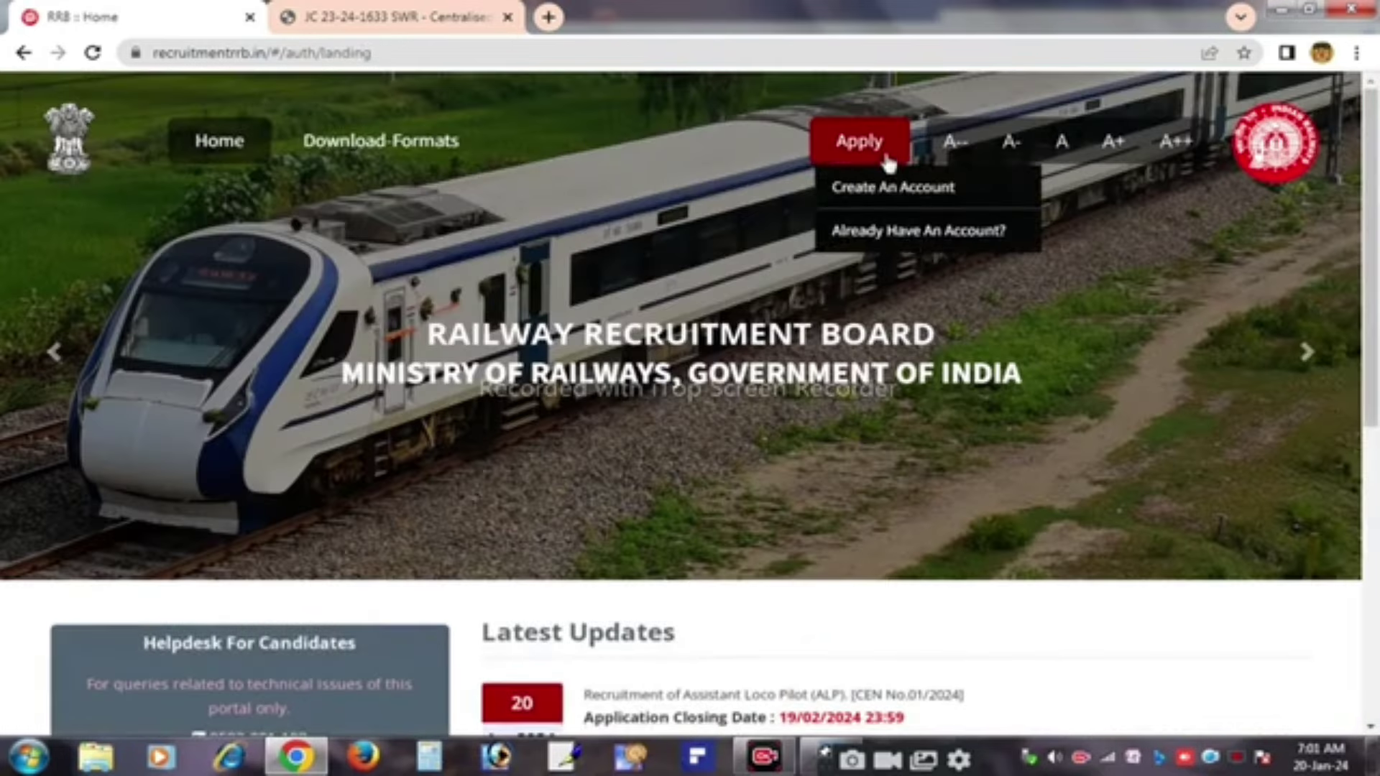
{"action": "left_click", "coordinate": [912, 232]}
{"action": "left_click", "coordinate": [561, 381]}
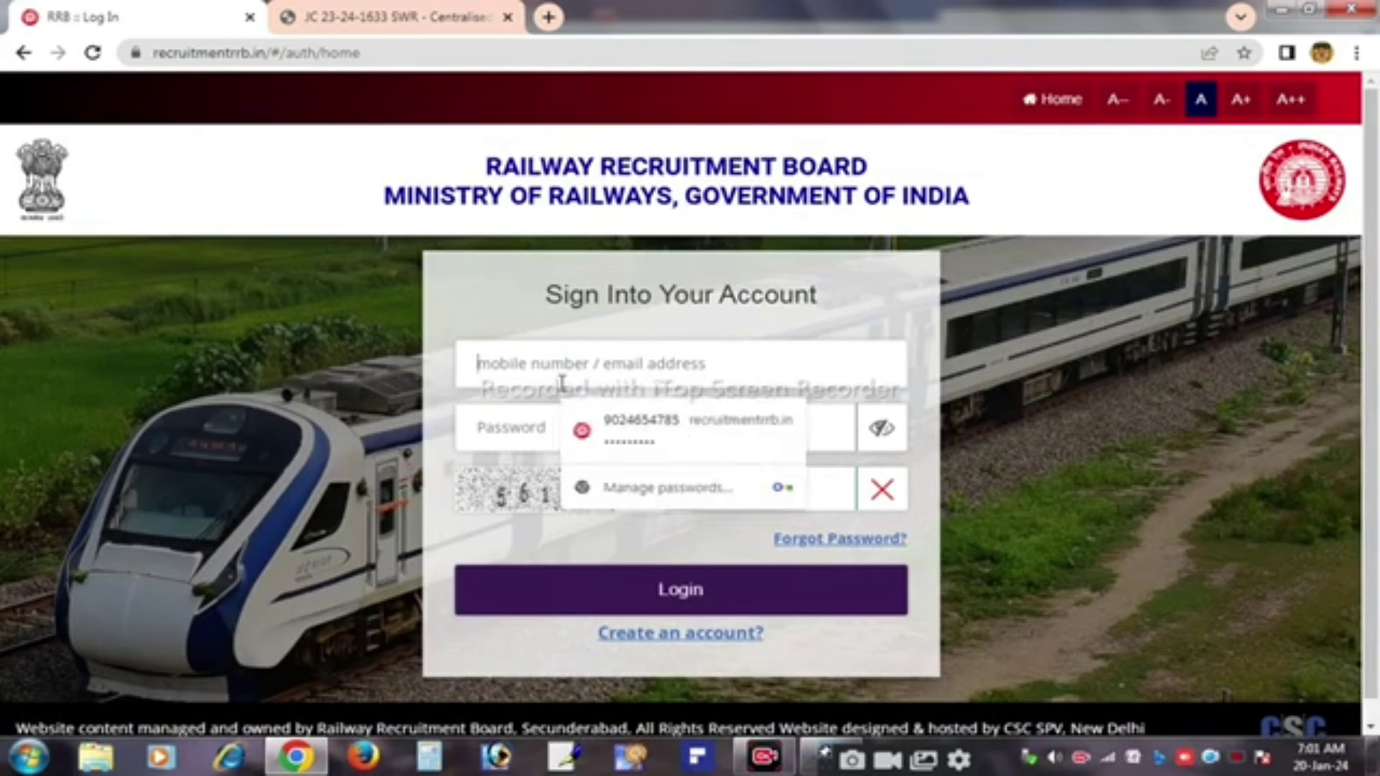
{"action": "left_click", "coordinate": [615, 429]}
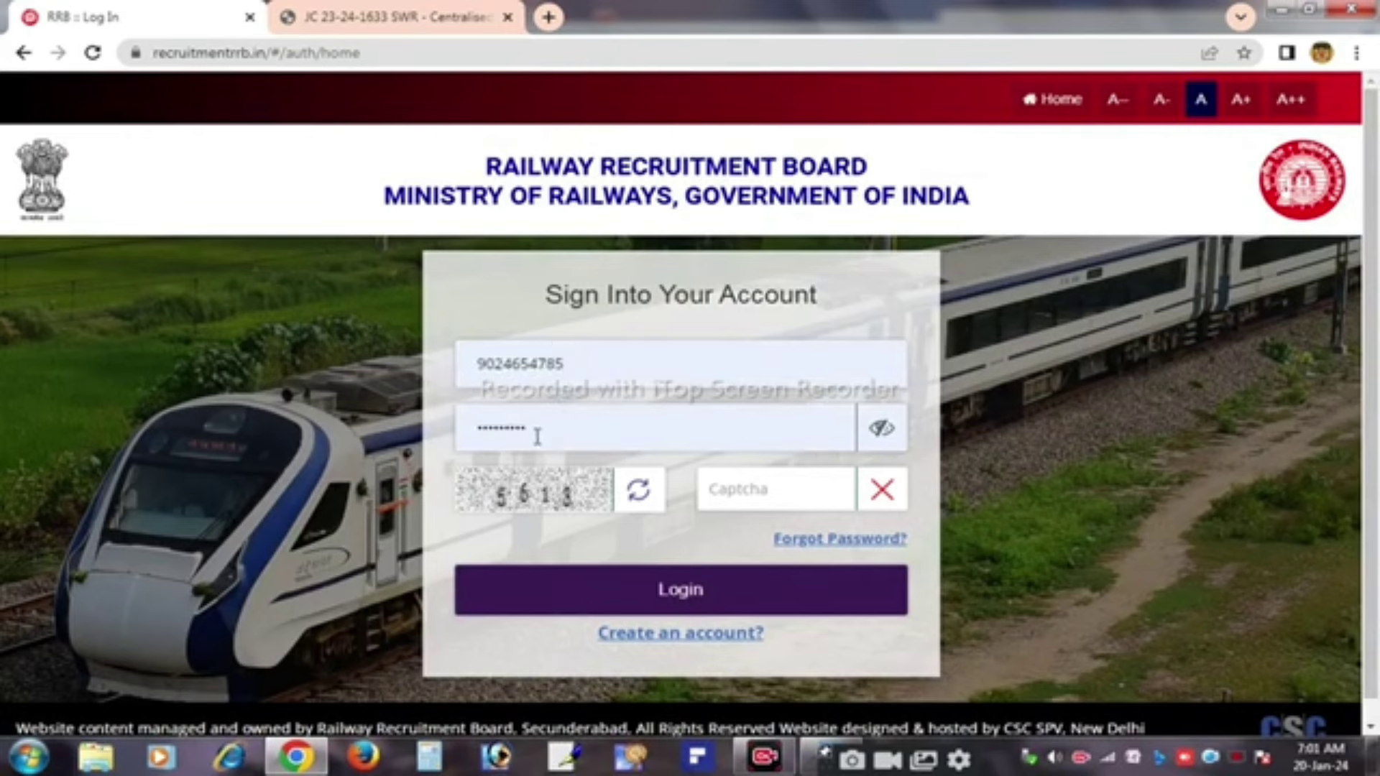
{"action": "left_click", "coordinate": [632, 591]}
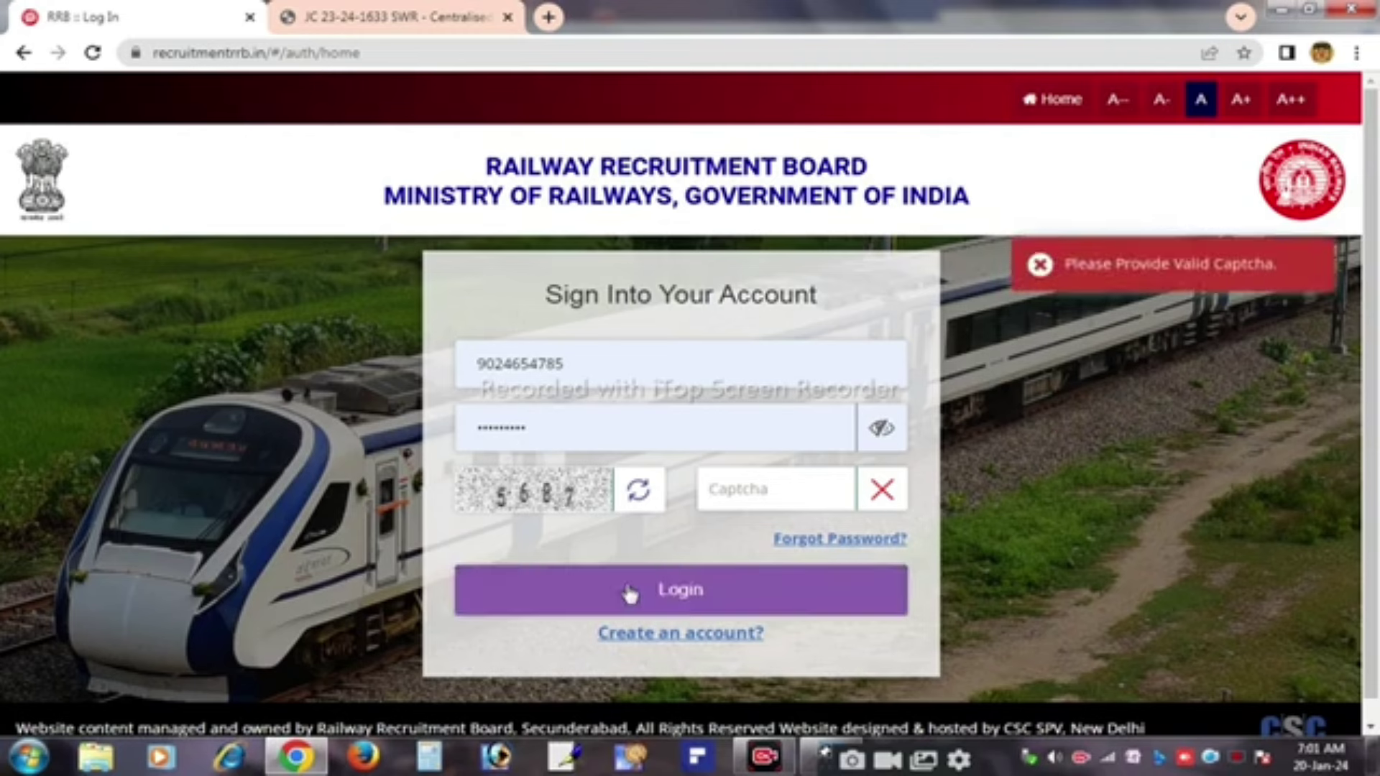
{"action": "left_click", "coordinate": [734, 478]}
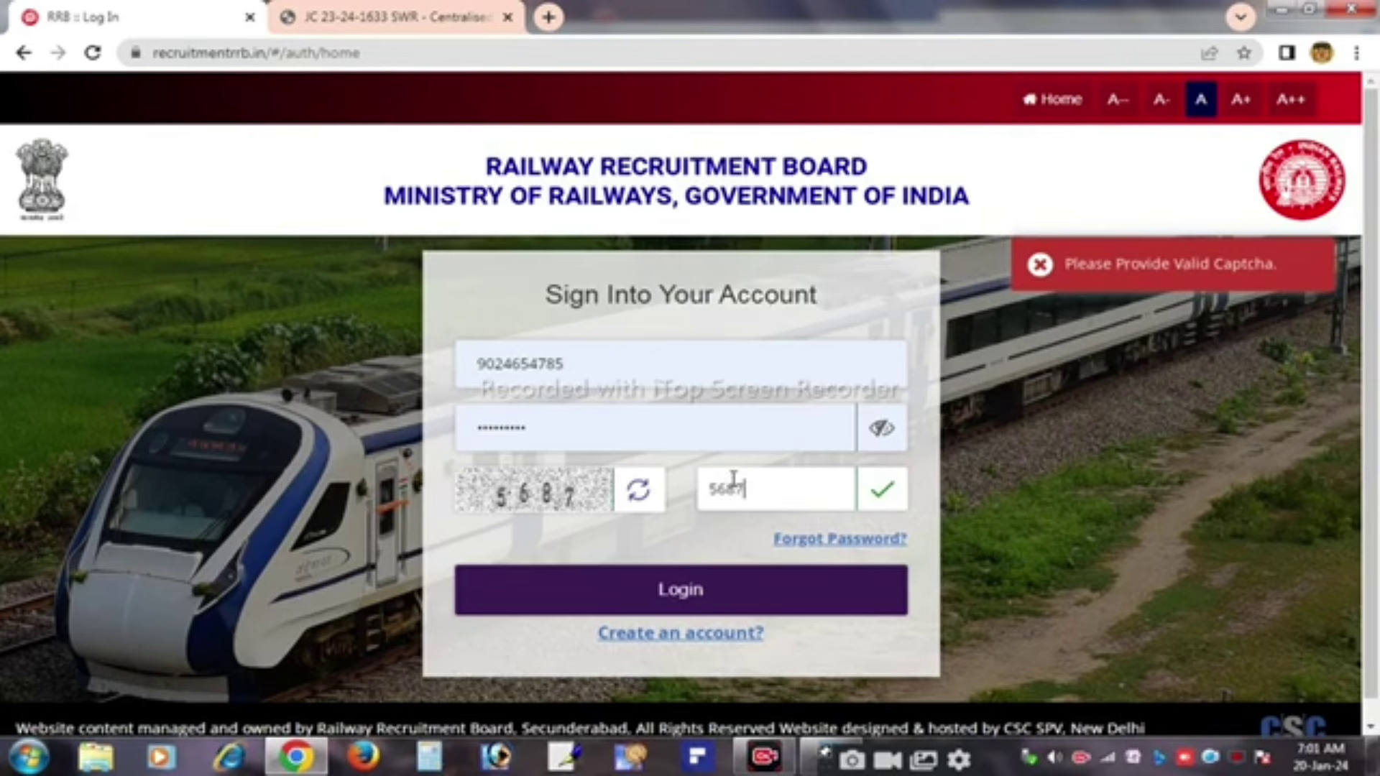
{"action": "left_click", "coordinate": [708, 601]}
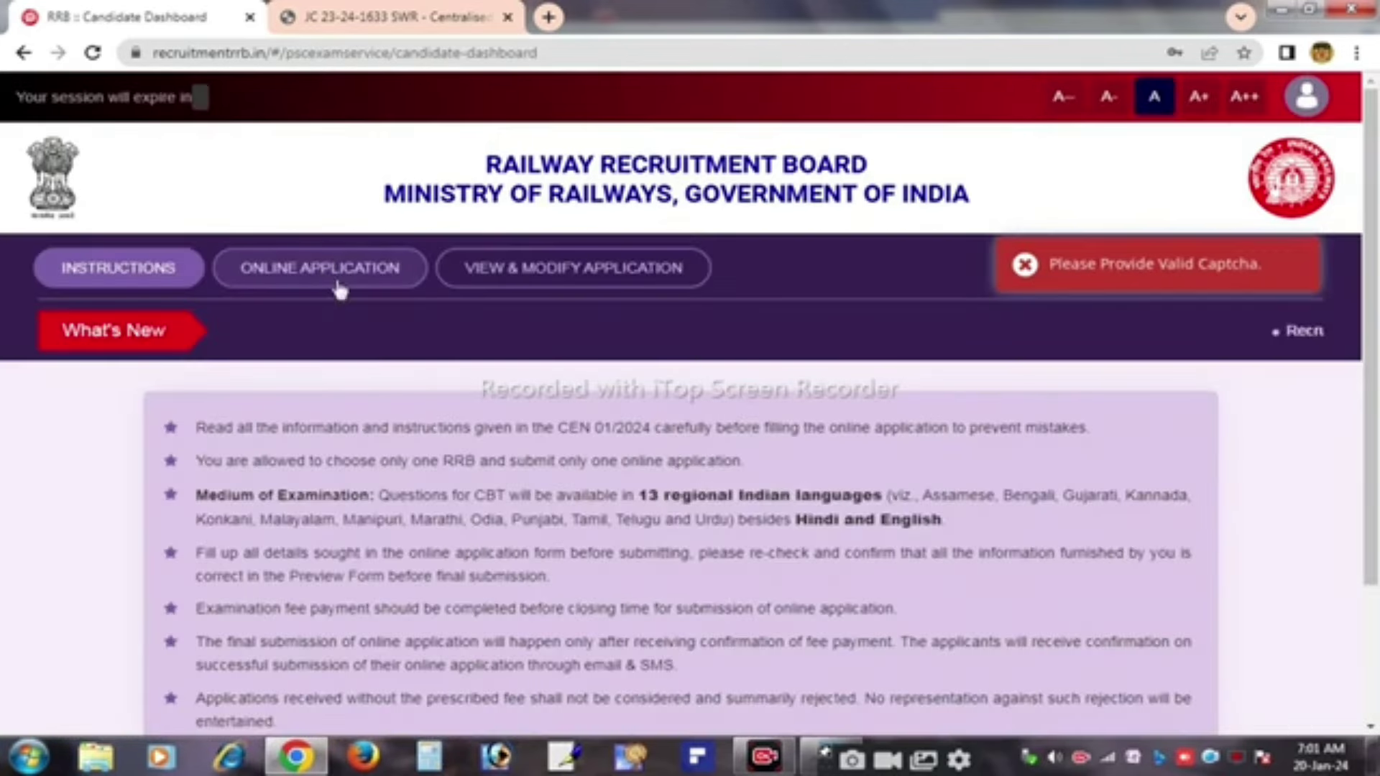
Start the CEN 01/2024 online application and view the list of RRBs.
{"action": "scroll", "coordinate": [1126, 237], "scroll_direction": "down", "scroll_amount": 3}
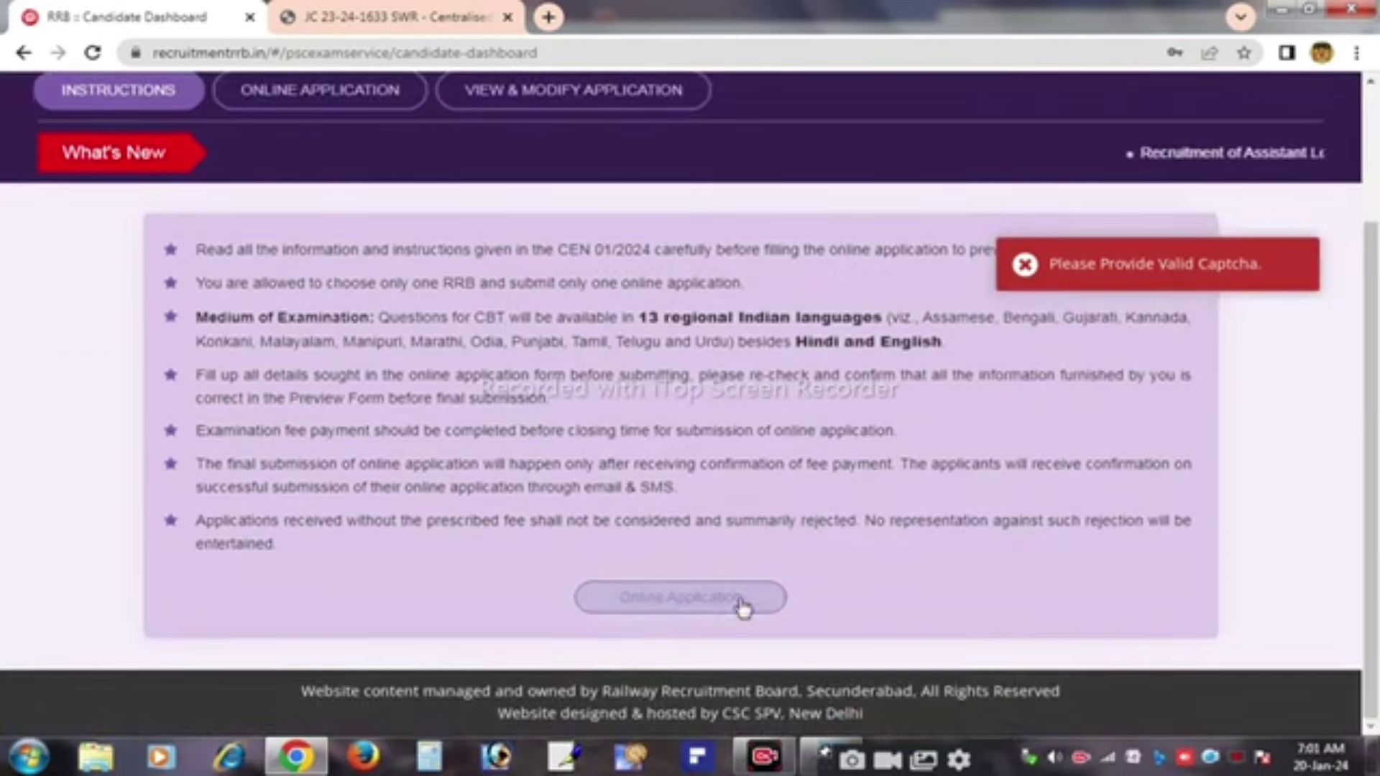
{"action": "left_click", "coordinate": [740, 600]}
{"action": "scroll", "coordinate": [431, 499], "scroll_direction": "down", "scroll_amount": 4}
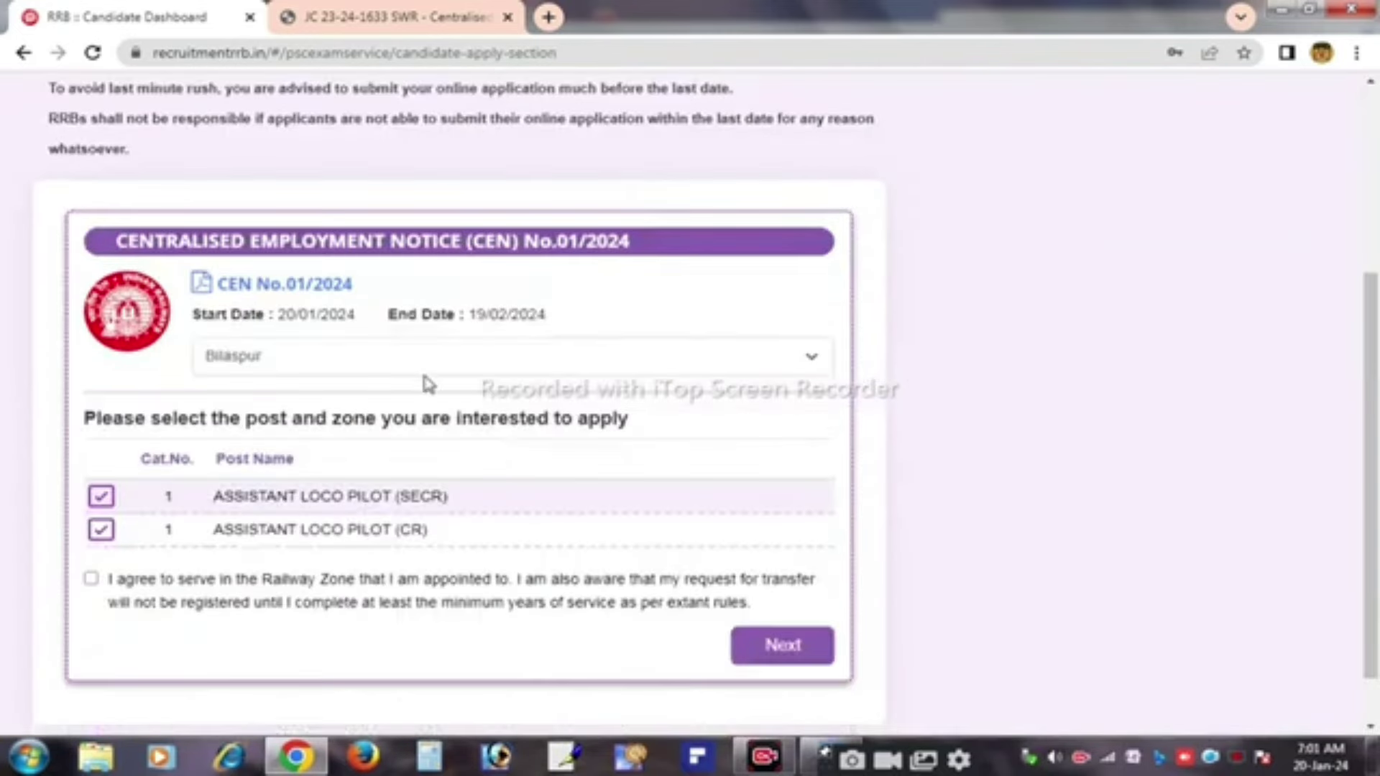
{"action": "scroll", "coordinate": [400, 487], "scroll_direction": "down", "scroll_amount": 1}
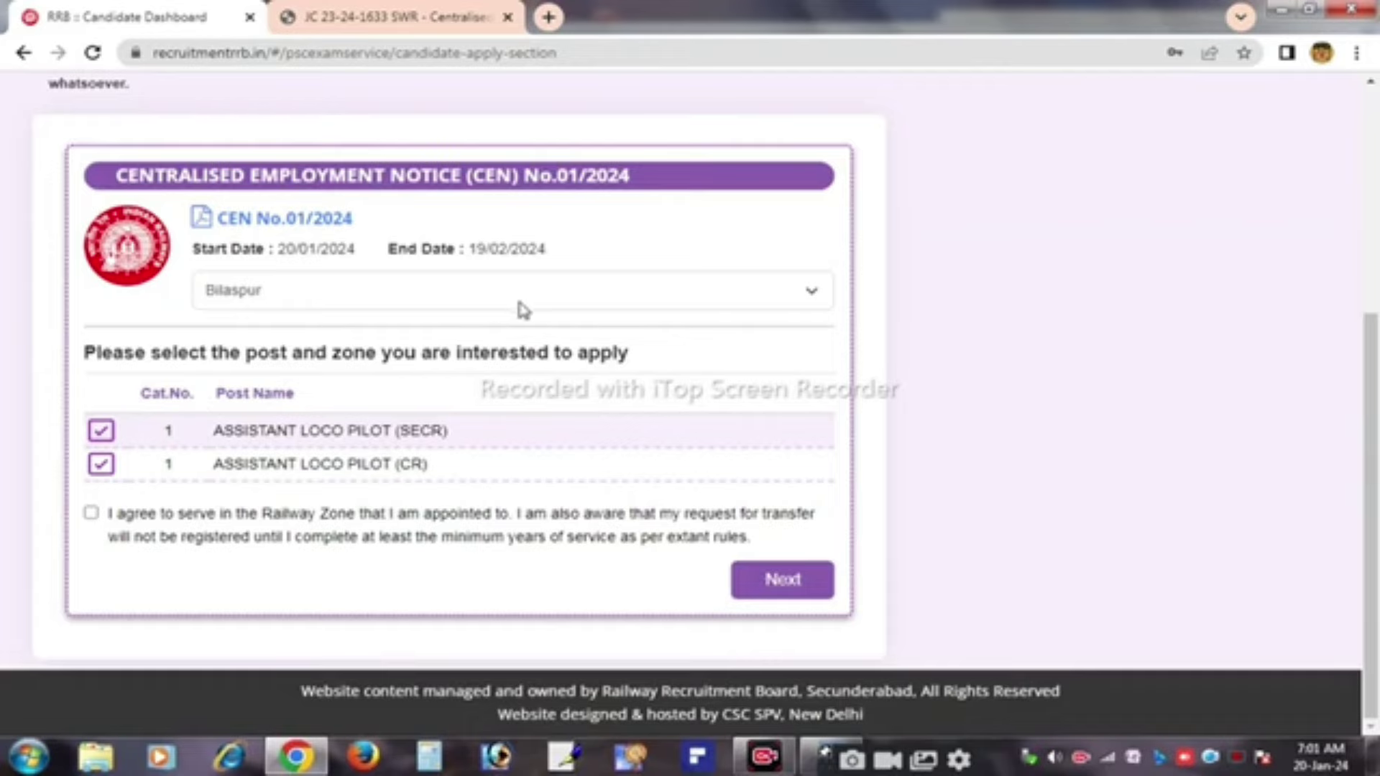
{"action": "left_click", "coordinate": [311, 291]}
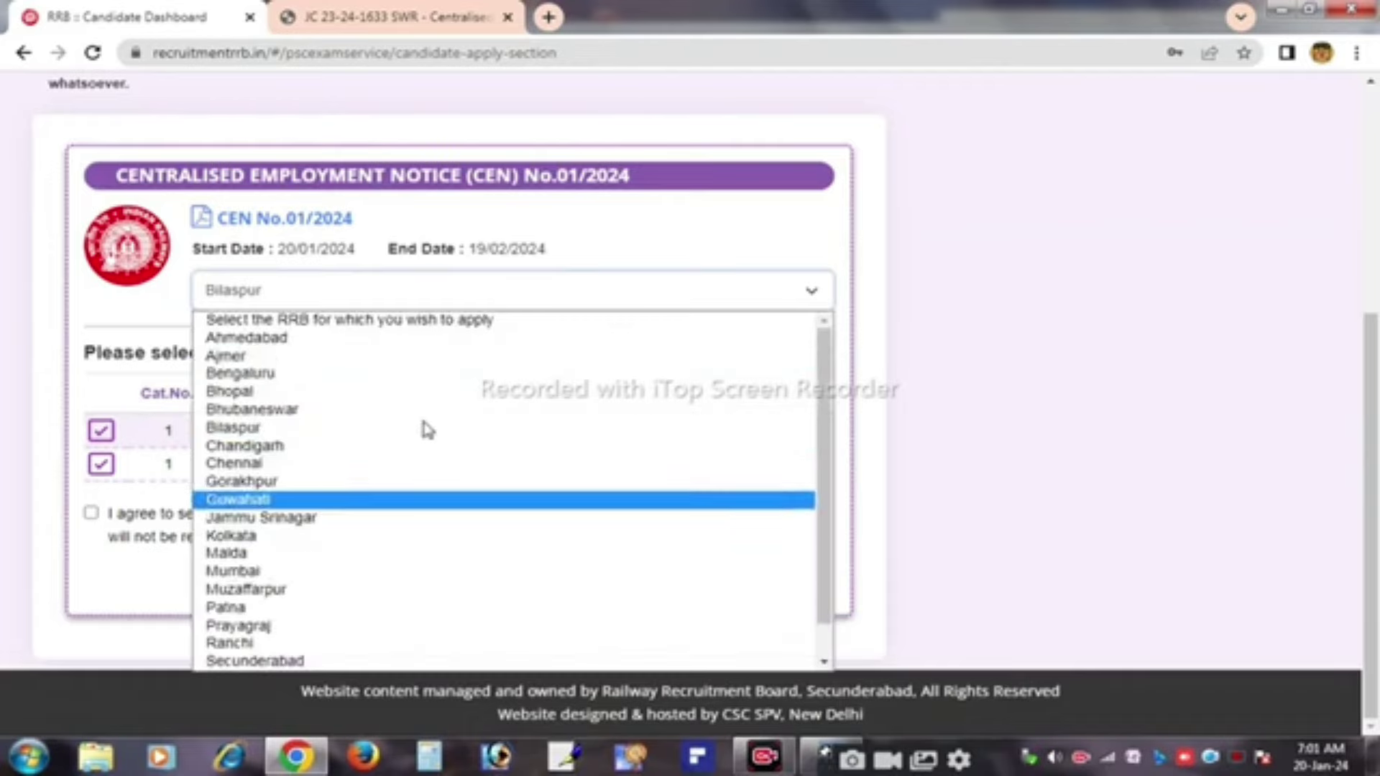
{"action": "left_click", "coordinate": [395, 16]}
Read the CEN booklet down to the Annexure-B zone-wise vacancy table, then return to the application.
{"action": "scroll", "coordinate": [799, 453], "scroll_direction": "down", "scroll_amount": 20}
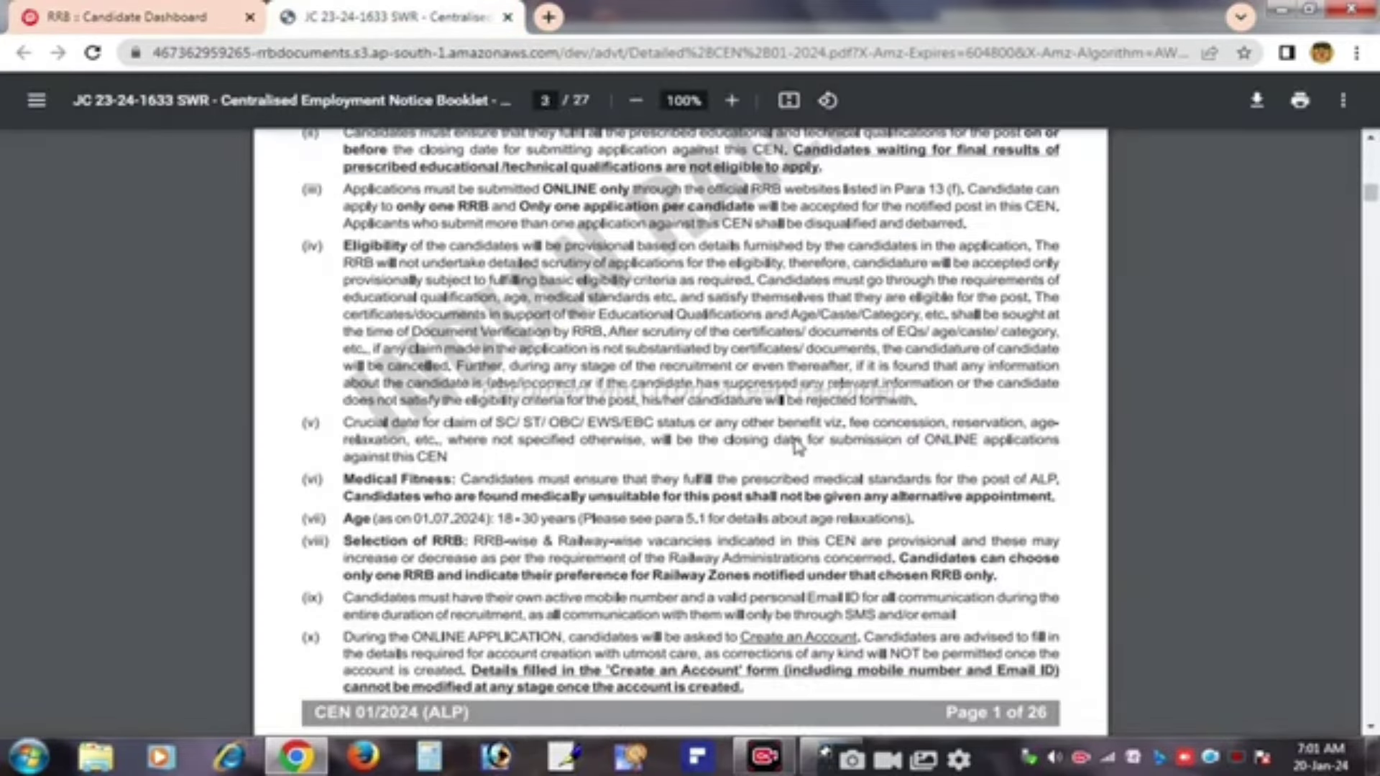
{"action": "scroll", "coordinate": [803, 466], "scroll_direction": "down", "scroll_amount": 20}
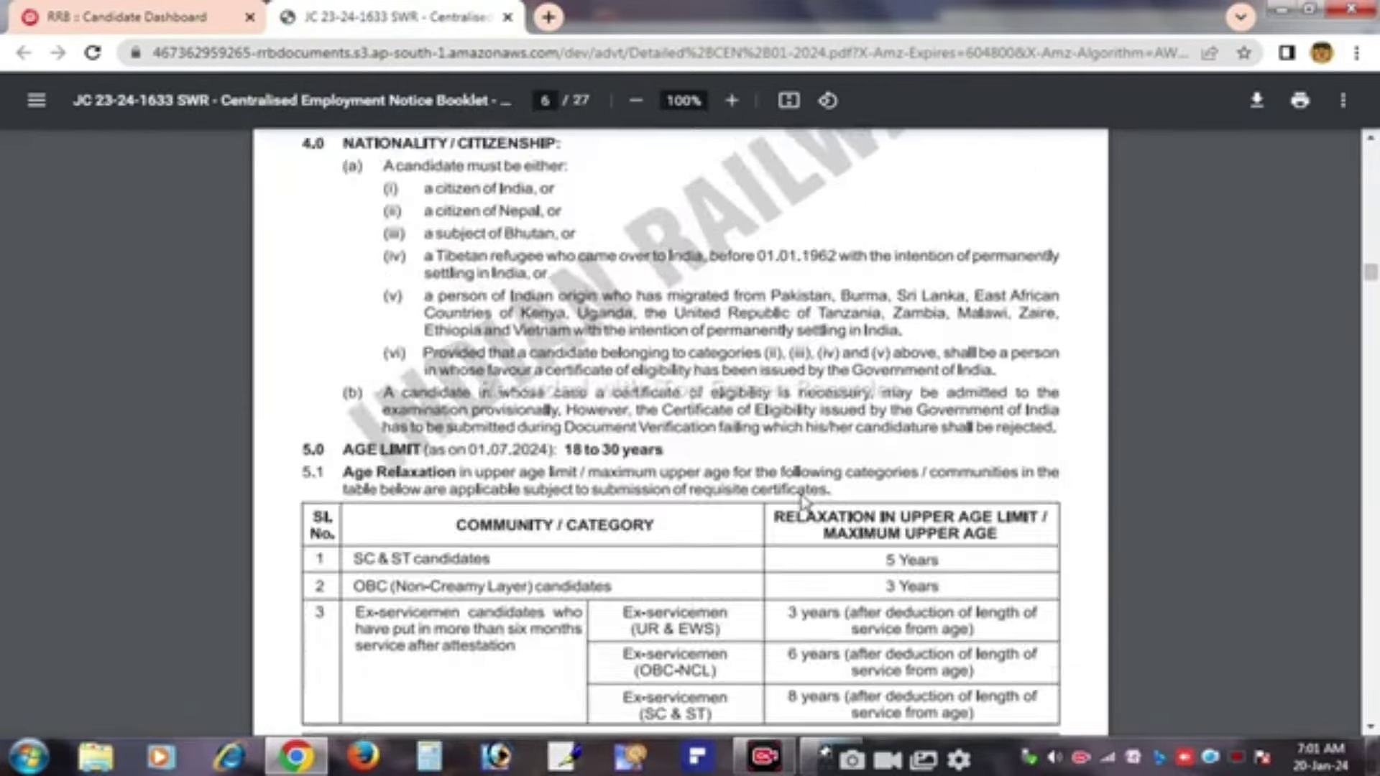
{"action": "scroll", "coordinate": [799, 417], "scroll_direction": "down", "scroll_amount": 20}
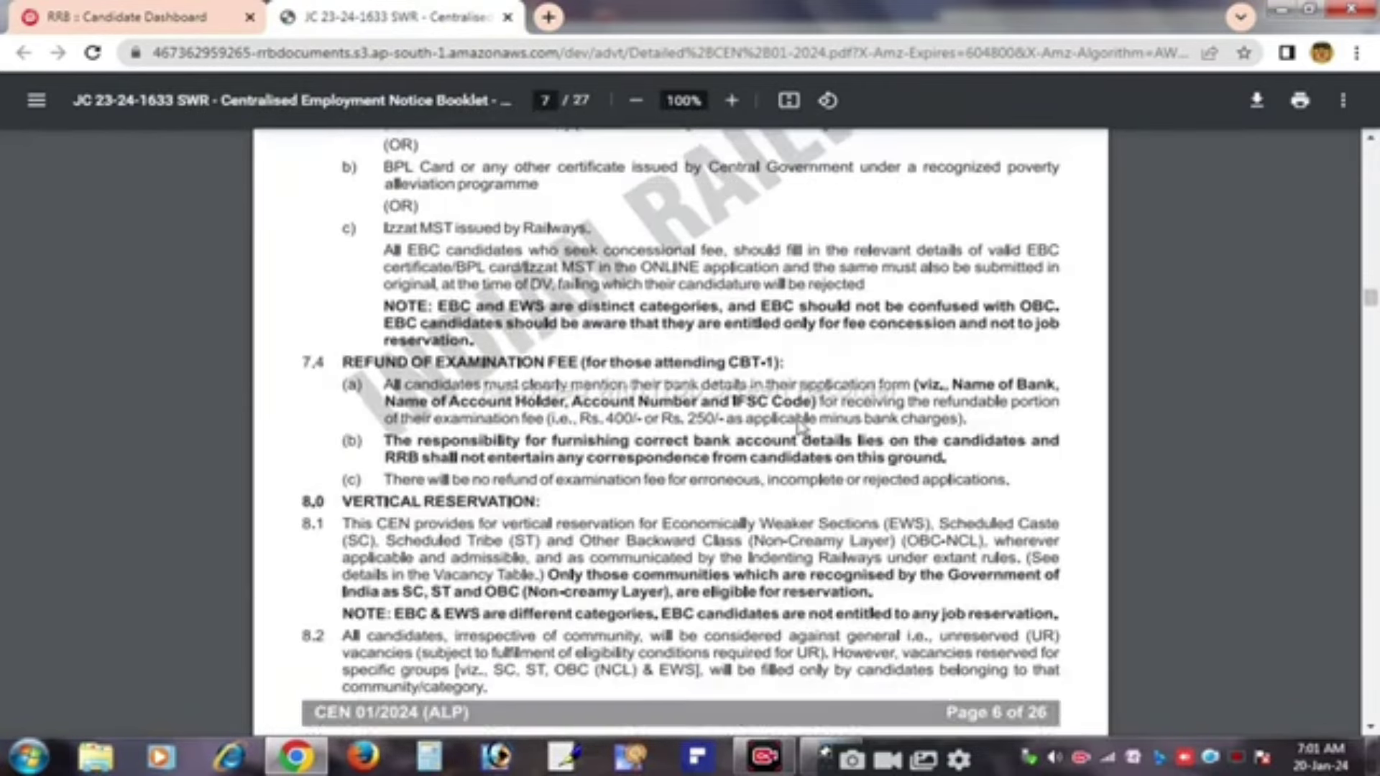
{"action": "scroll", "coordinate": [825, 464], "scroll_direction": "down", "scroll_amount": 20}
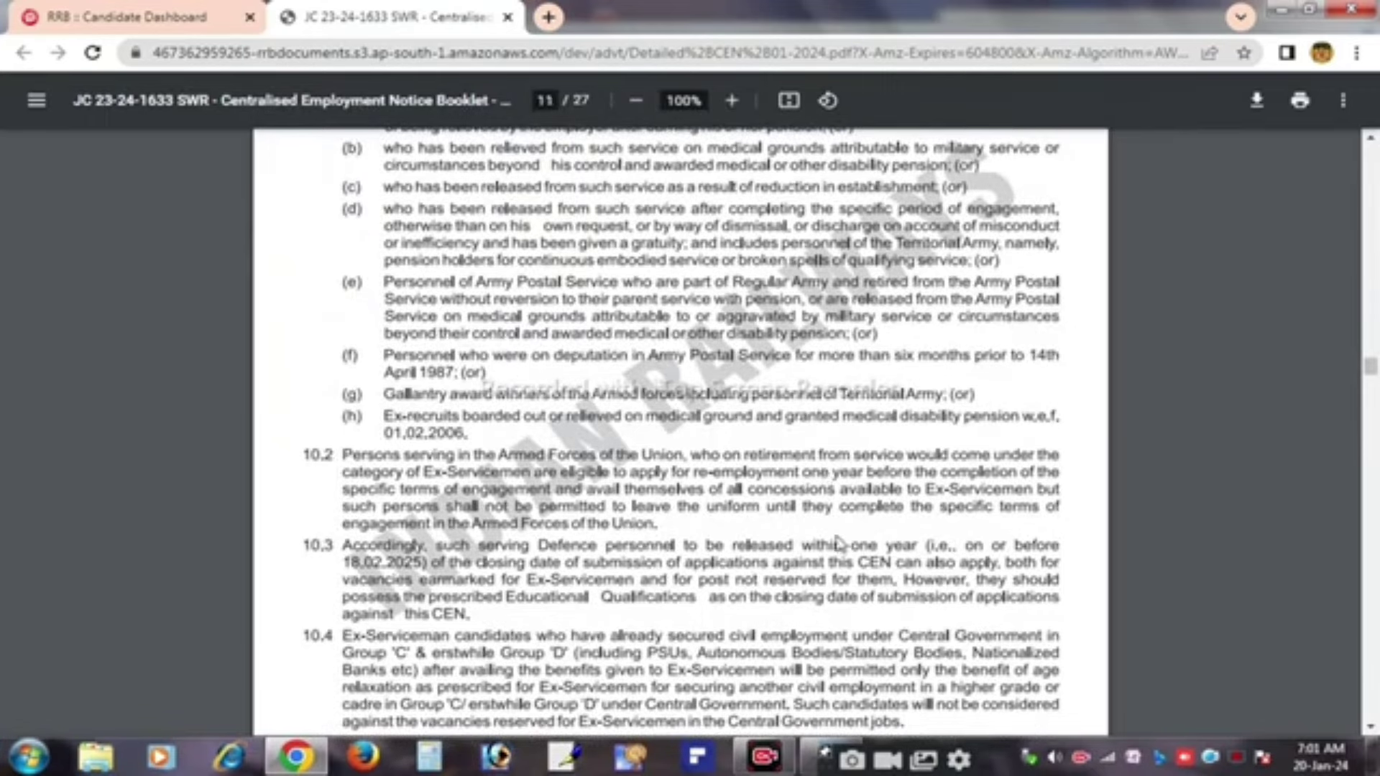
{"action": "scroll", "coordinate": [797, 344], "scroll_direction": "down", "scroll_amount": 15}
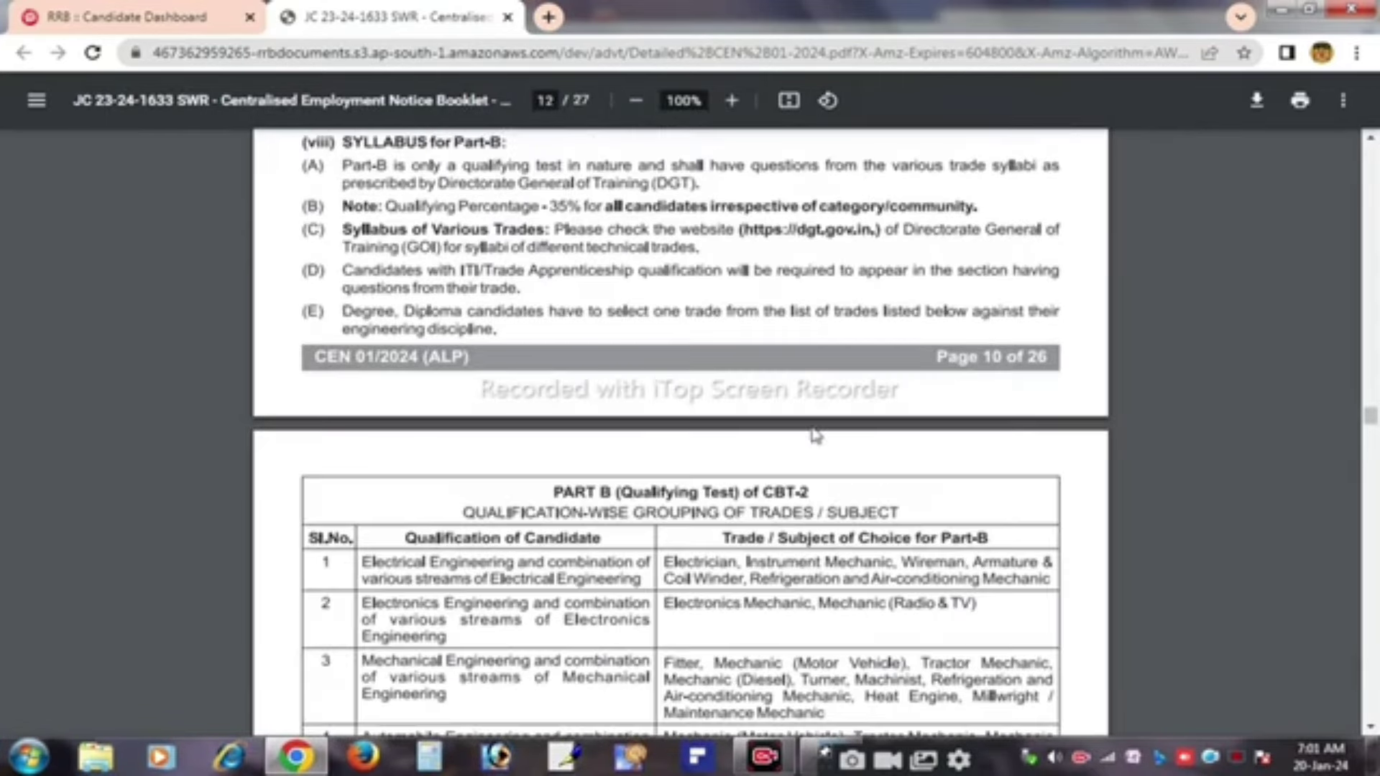
{"action": "scroll", "coordinate": [815, 436], "scroll_direction": "down", "scroll_amount": 5}
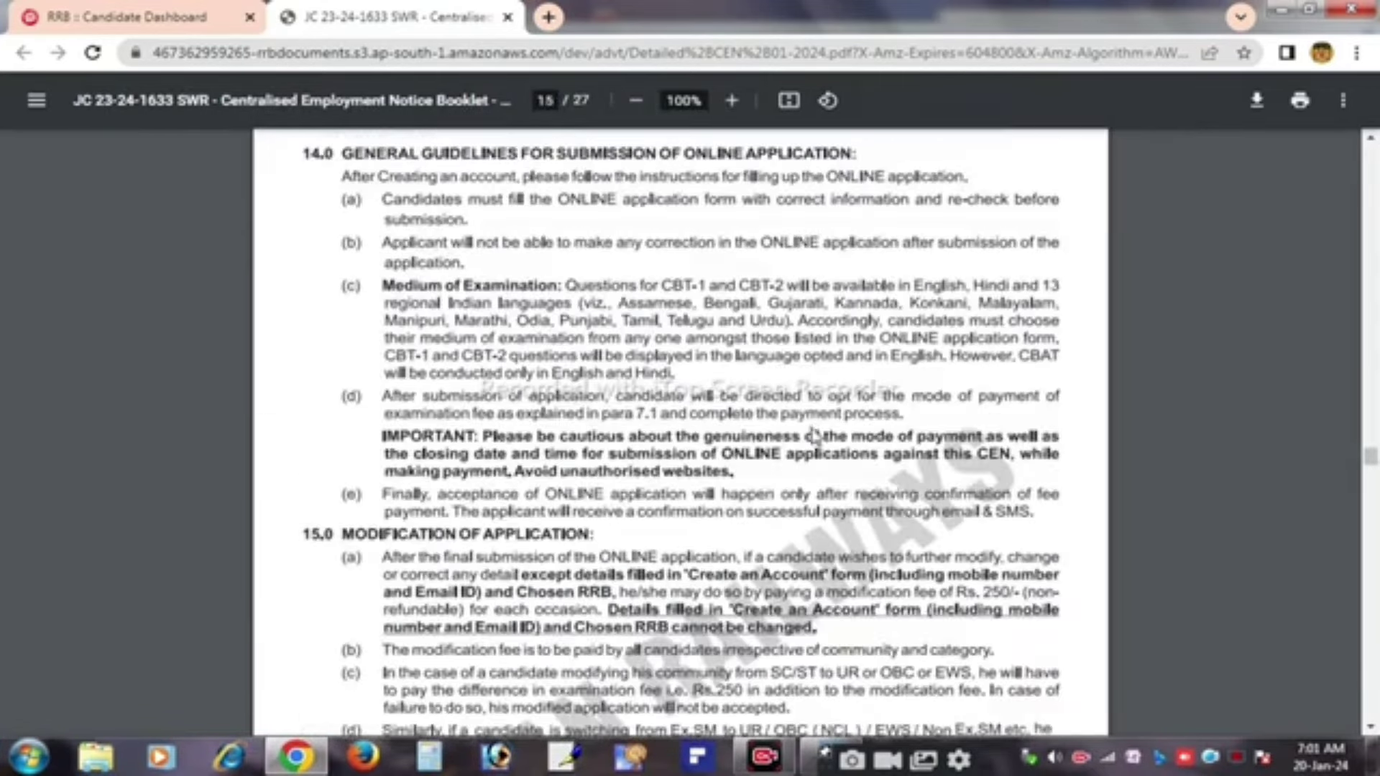
{"action": "scroll", "coordinate": [815, 437], "scroll_direction": "down", "scroll_amount": 20}
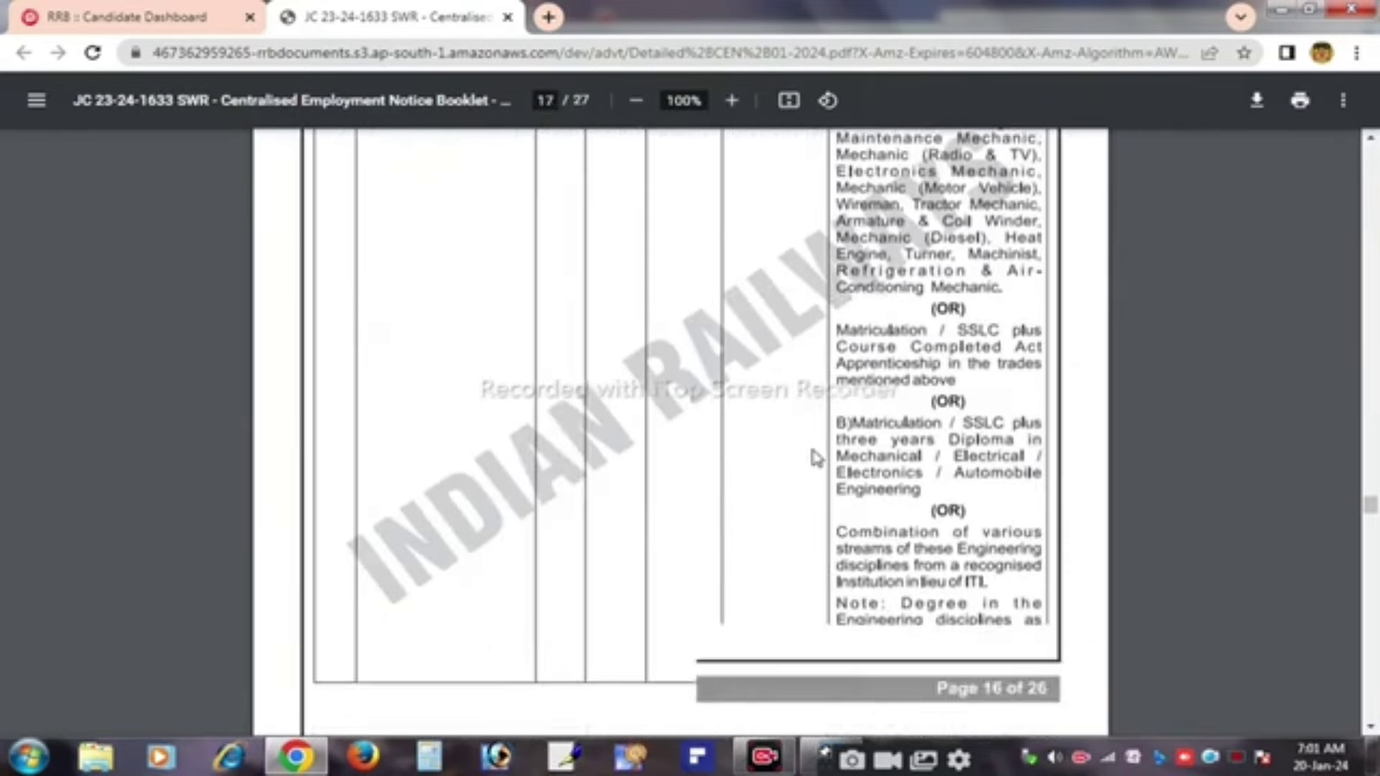
{"action": "scroll", "coordinate": [815, 458], "scroll_direction": "down", "scroll_amount": 10}
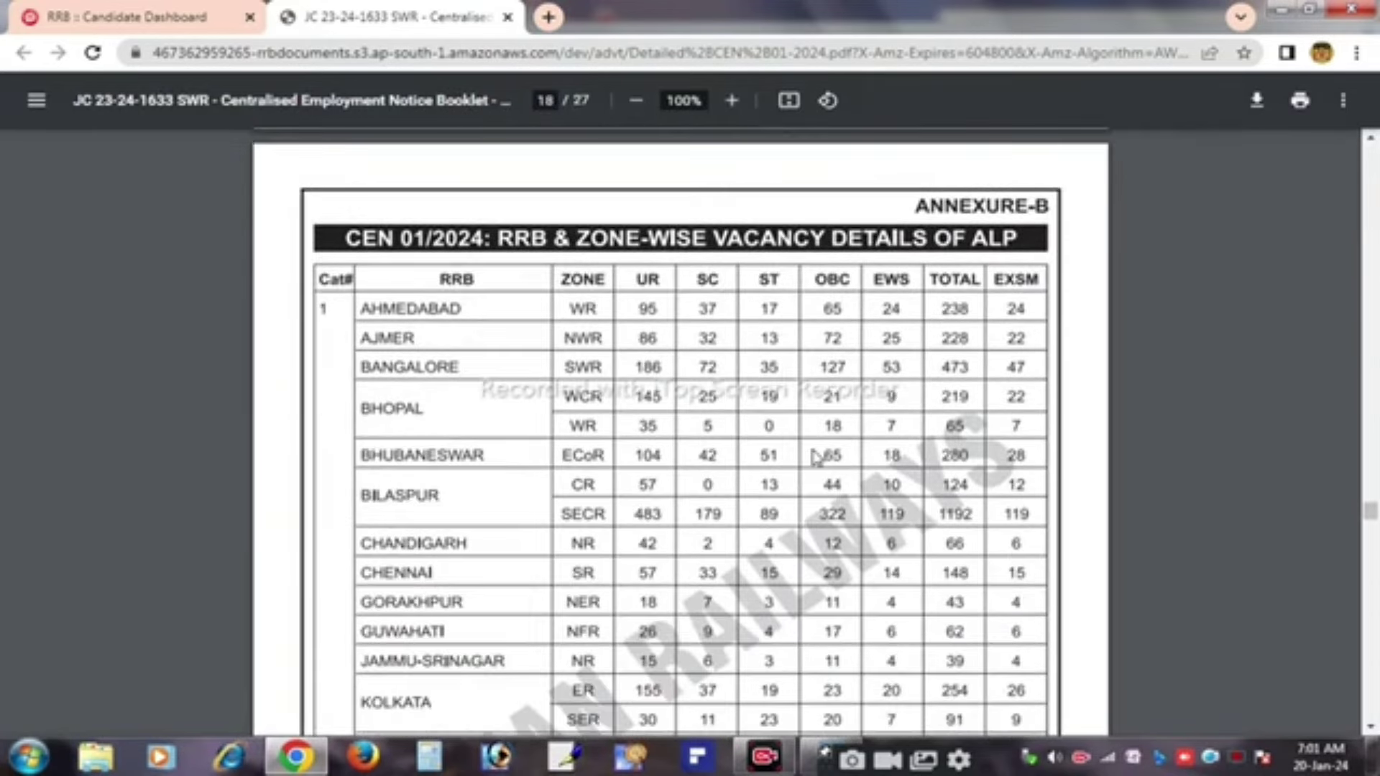
{"action": "scroll", "coordinate": [810, 455], "scroll_direction": "down", "scroll_amount": 1}
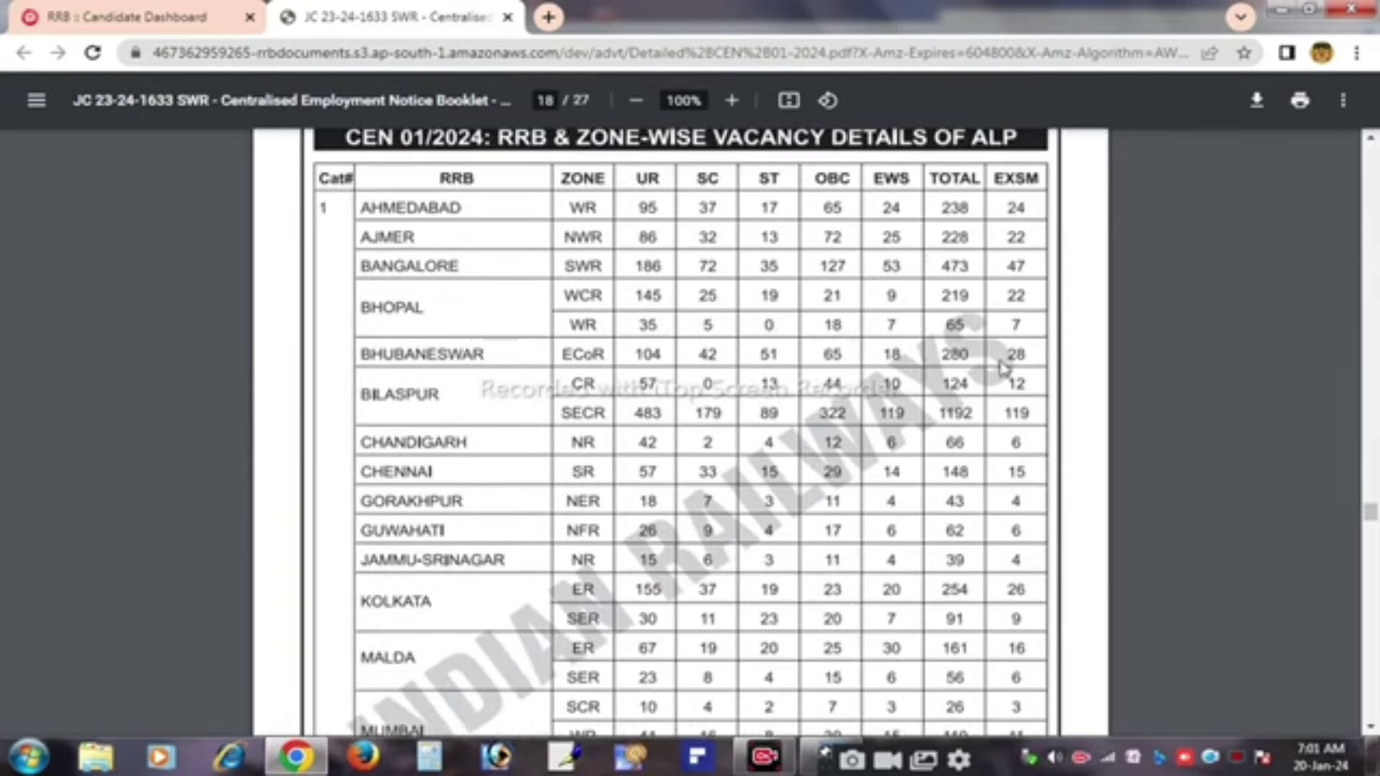
{"action": "scroll", "coordinate": [748, 515], "scroll_direction": "down", "scroll_amount": 1}
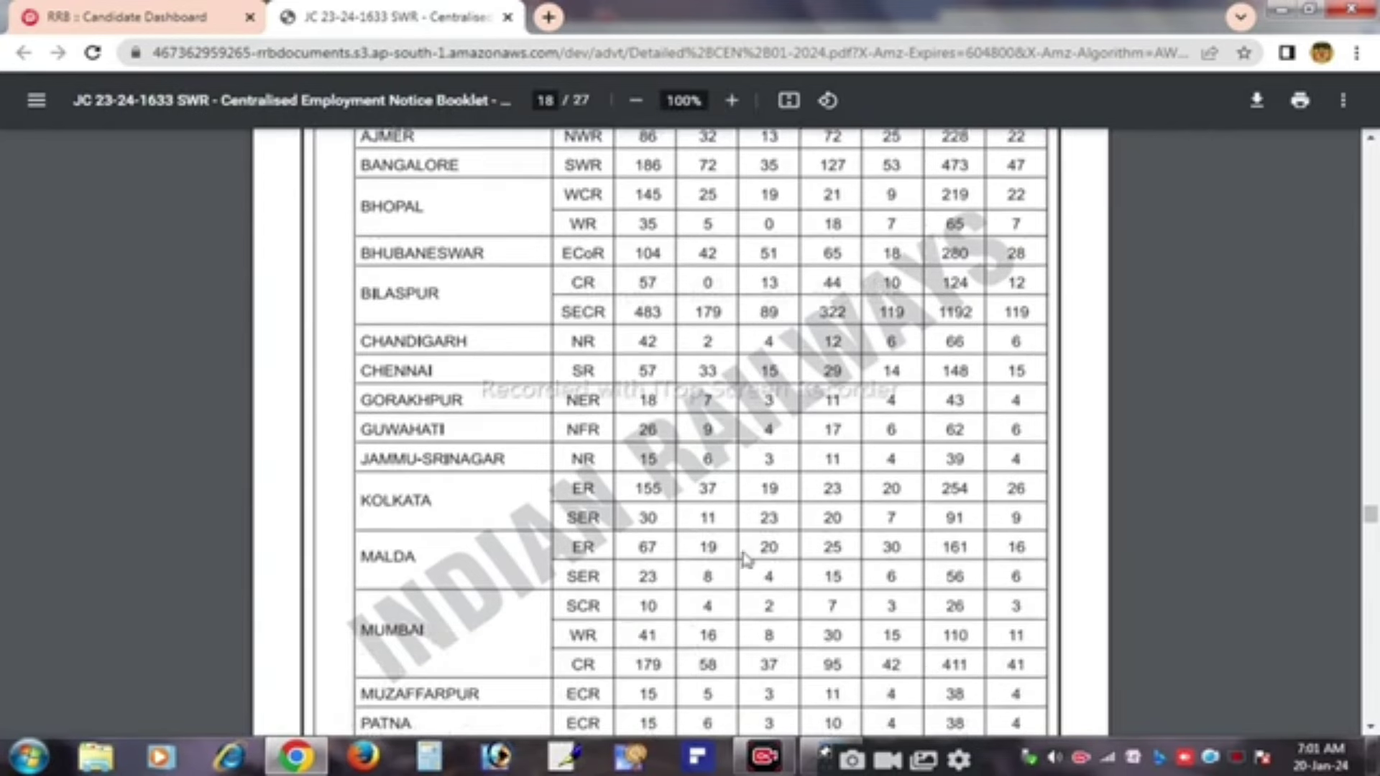
{"action": "scroll", "coordinate": [570, 649], "scroll_direction": "down", "scroll_amount": 3}
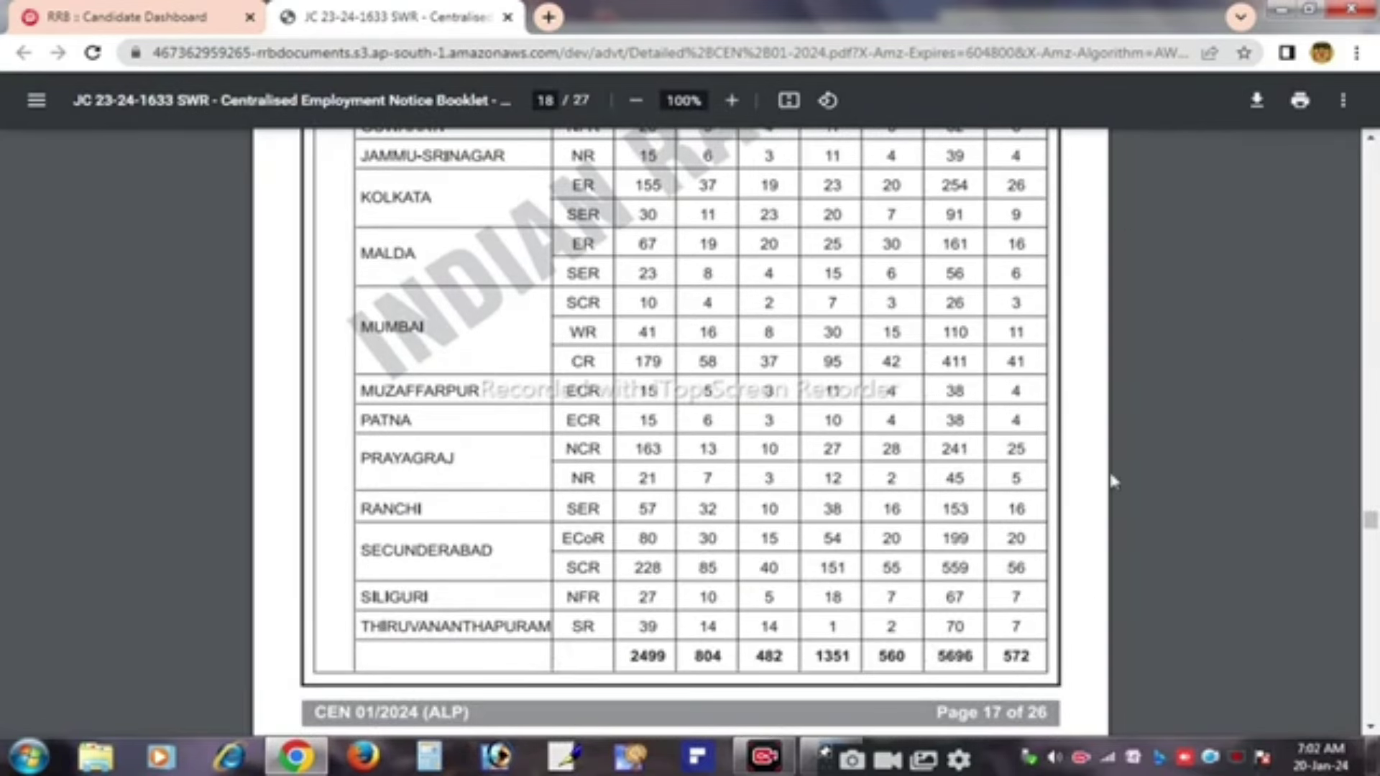
{"action": "scroll", "coordinate": [922, 489], "scroll_direction": "down", "scroll_amount": 4}
{"action": "scroll", "coordinate": [919, 496], "scroll_direction": "up", "scroll_amount": 6}
{"action": "scroll", "coordinate": [918, 496], "scroll_direction": "up", "scroll_amount": 2}
{"action": "key", "text": "ctrl+Tab"}
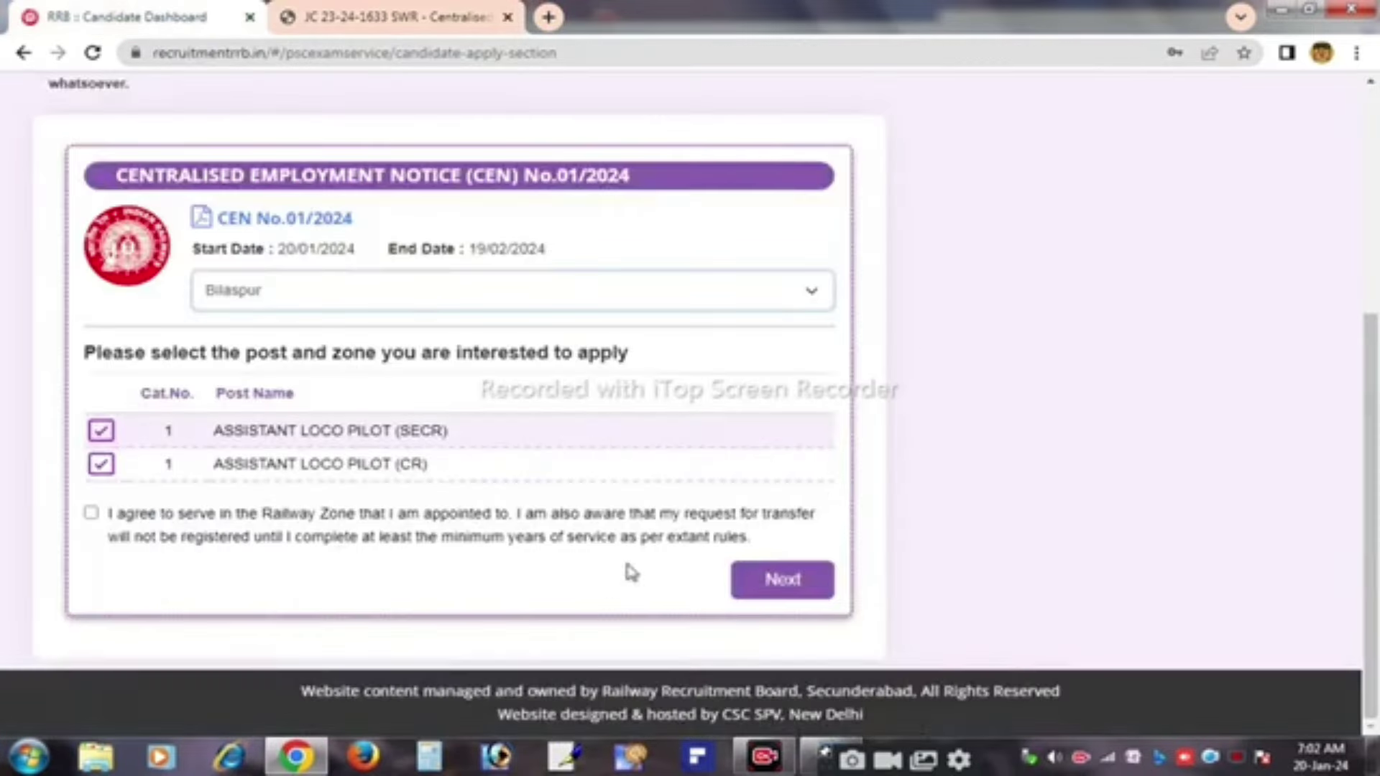
Agree to serve in the Railway Zone and continue to the Personal Details form.
{"action": "left_click", "coordinate": [91, 512]}
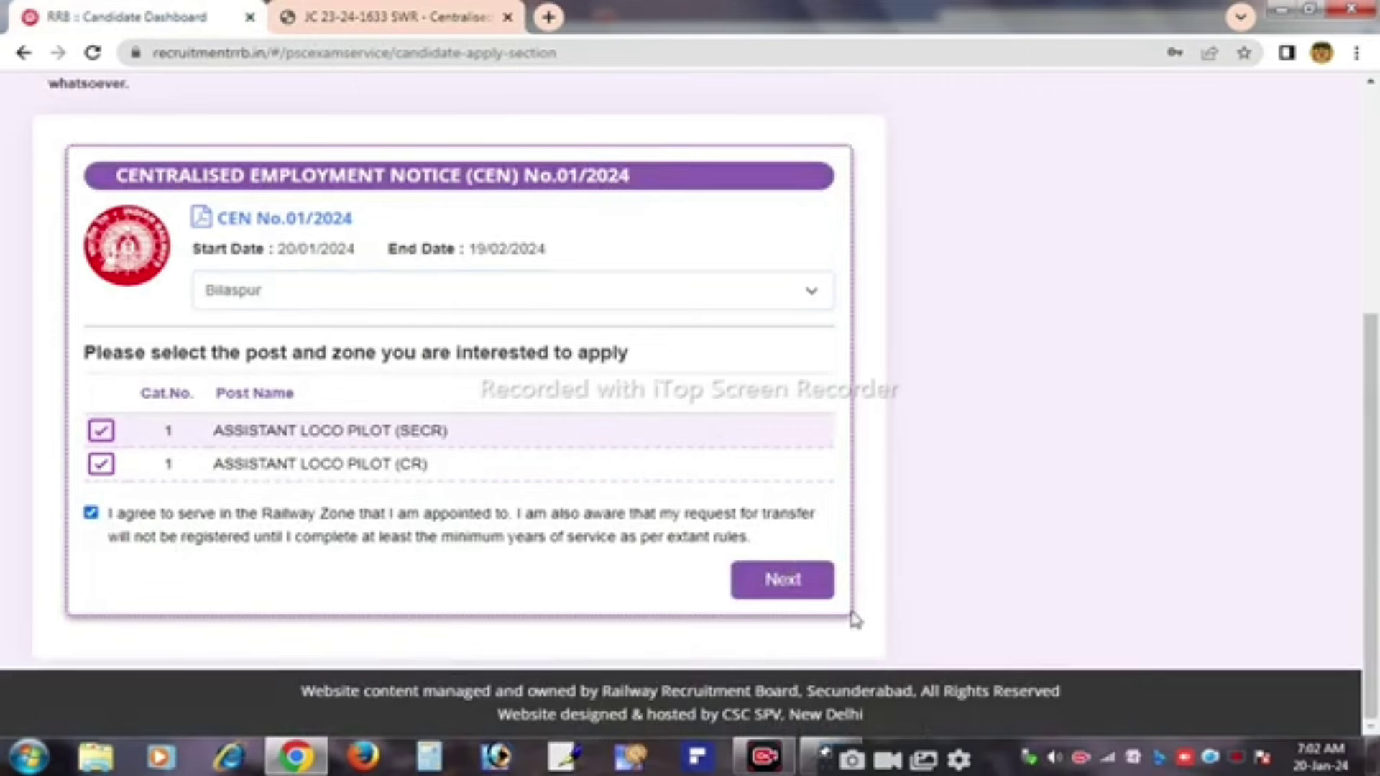
{"action": "left_click", "coordinate": [783, 580]}
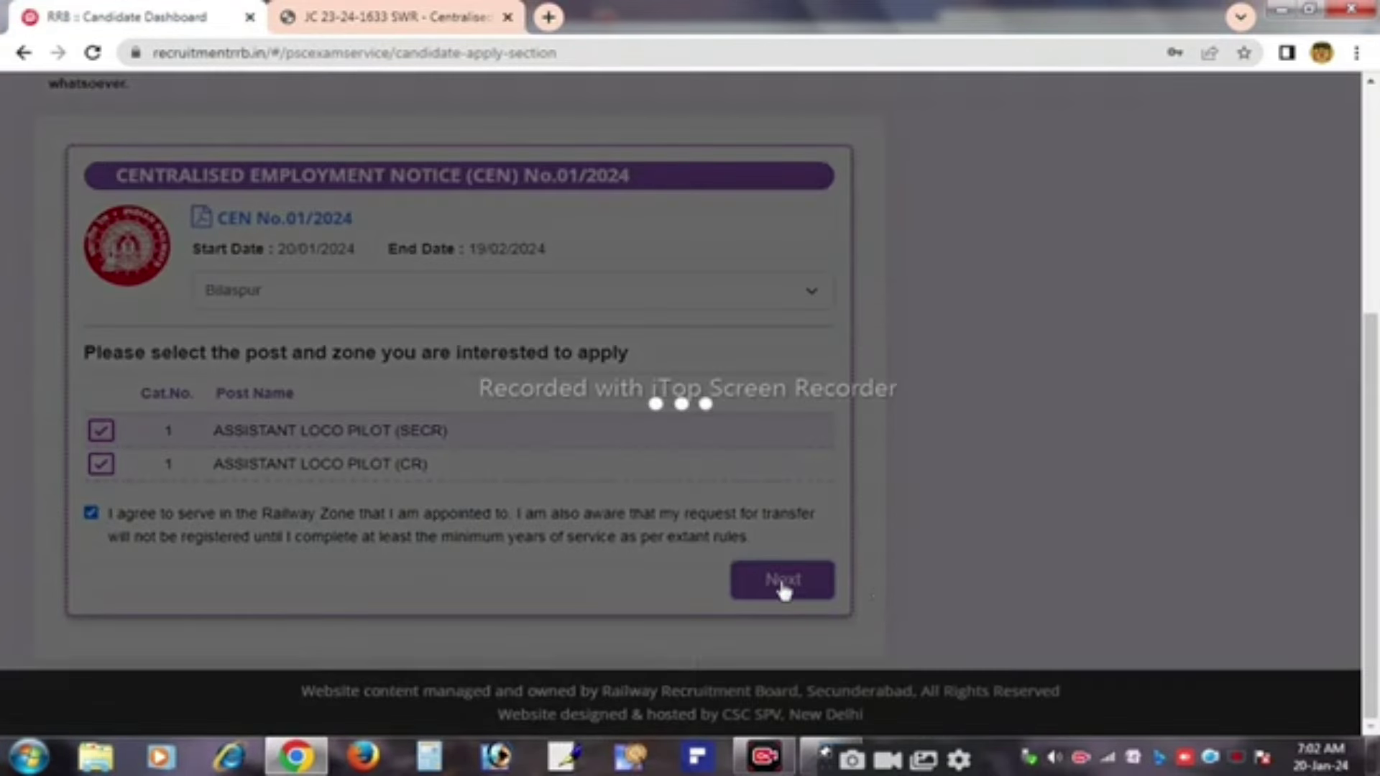
{"action": "scroll", "coordinate": [751, 420], "scroll_direction": "down", "scroll_amount": 2}
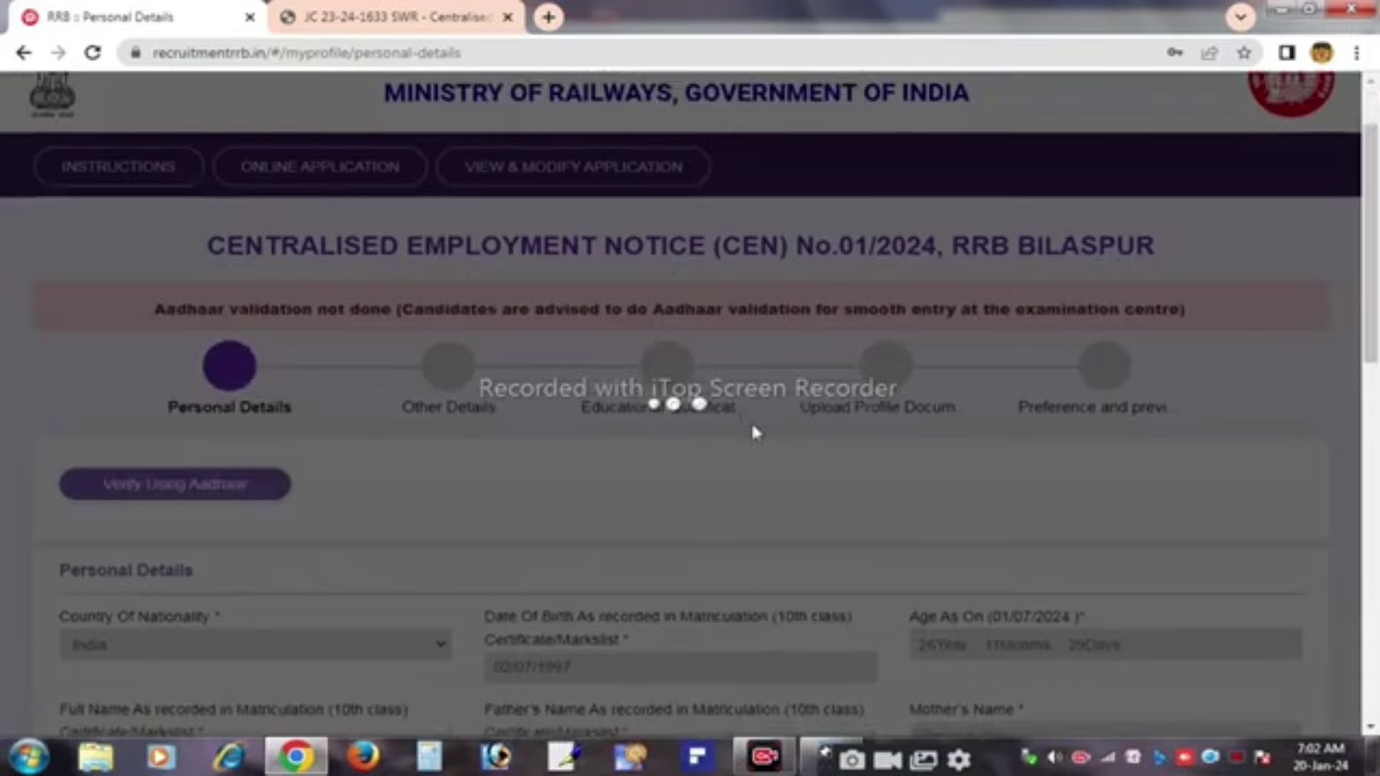
{"action": "scroll", "coordinate": [670, 407], "scroll_direction": "down", "scroll_amount": 8}
{"action": "scroll", "coordinate": [245, 269], "scroll_direction": "up", "scroll_amount": 1}
{"action": "scroll", "coordinate": [244, 269], "scroll_direction": "up", "scroll_amount": 3}
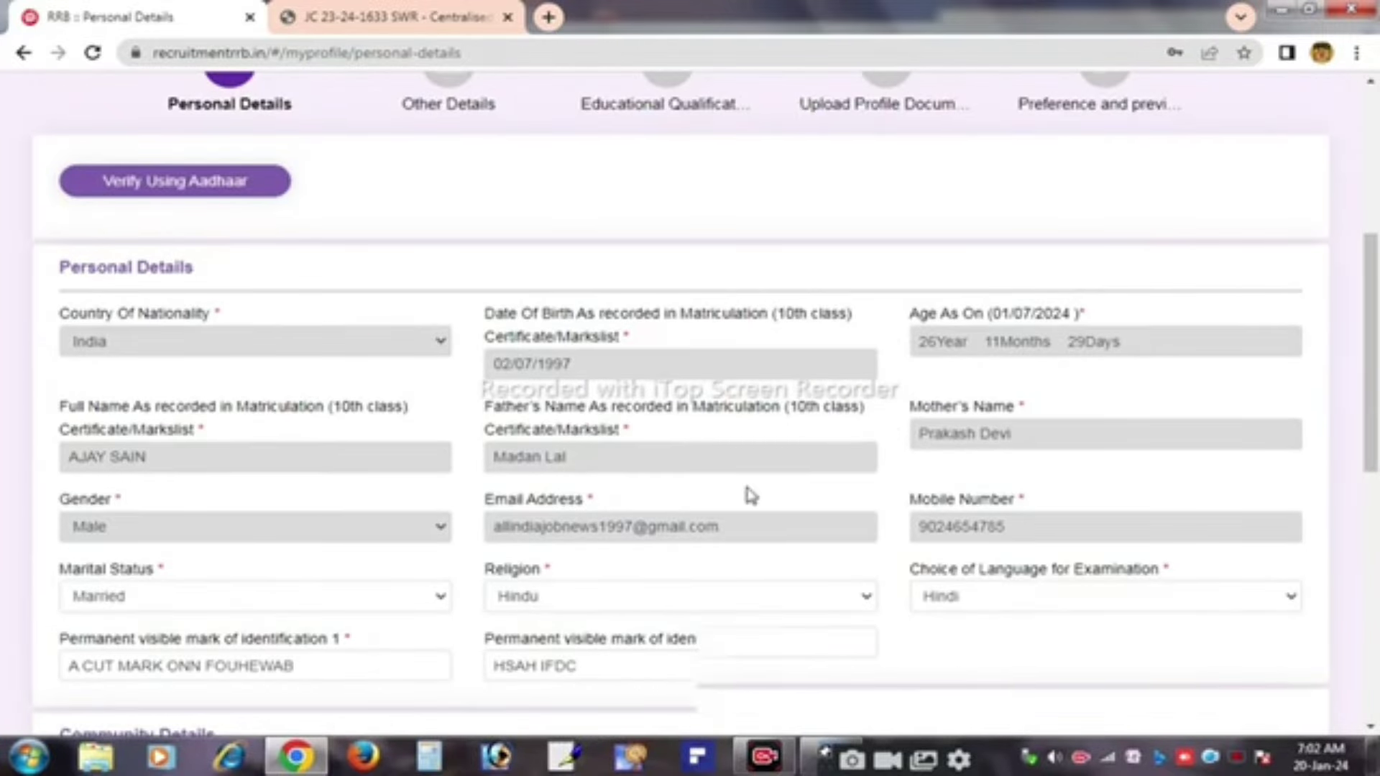
{"action": "scroll", "coordinate": [745, 494], "scroll_direction": "down", "scroll_amount": 1}
{"action": "scroll", "coordinate": [745, 495], "scroll_direction": "down", "scroll_amount": 1}
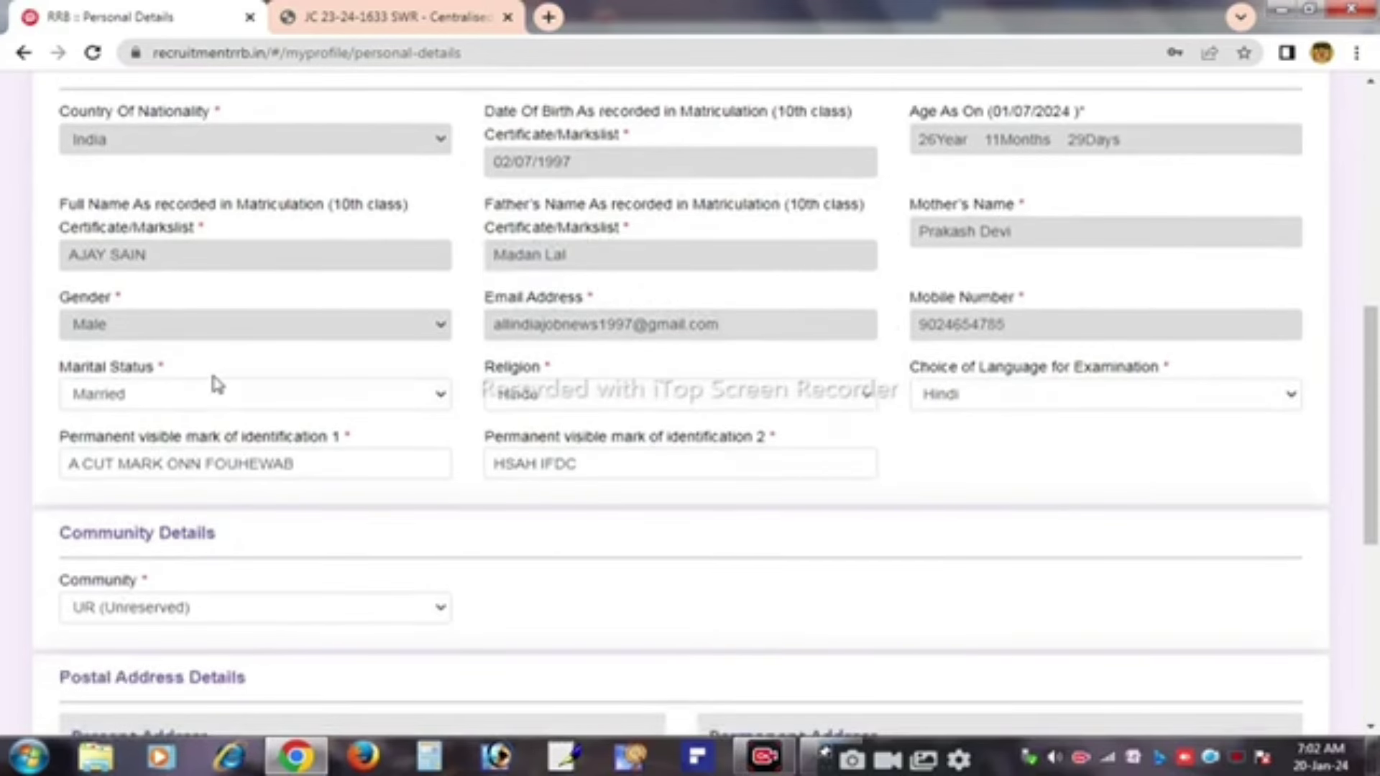
Confirm marital status Married, religion Hindu and exam language Hindi on Personal Details.
{"action": "left_click", "coordinate": [218, 396]}
{"action": "left_click", "coordinate": [489, 427]}
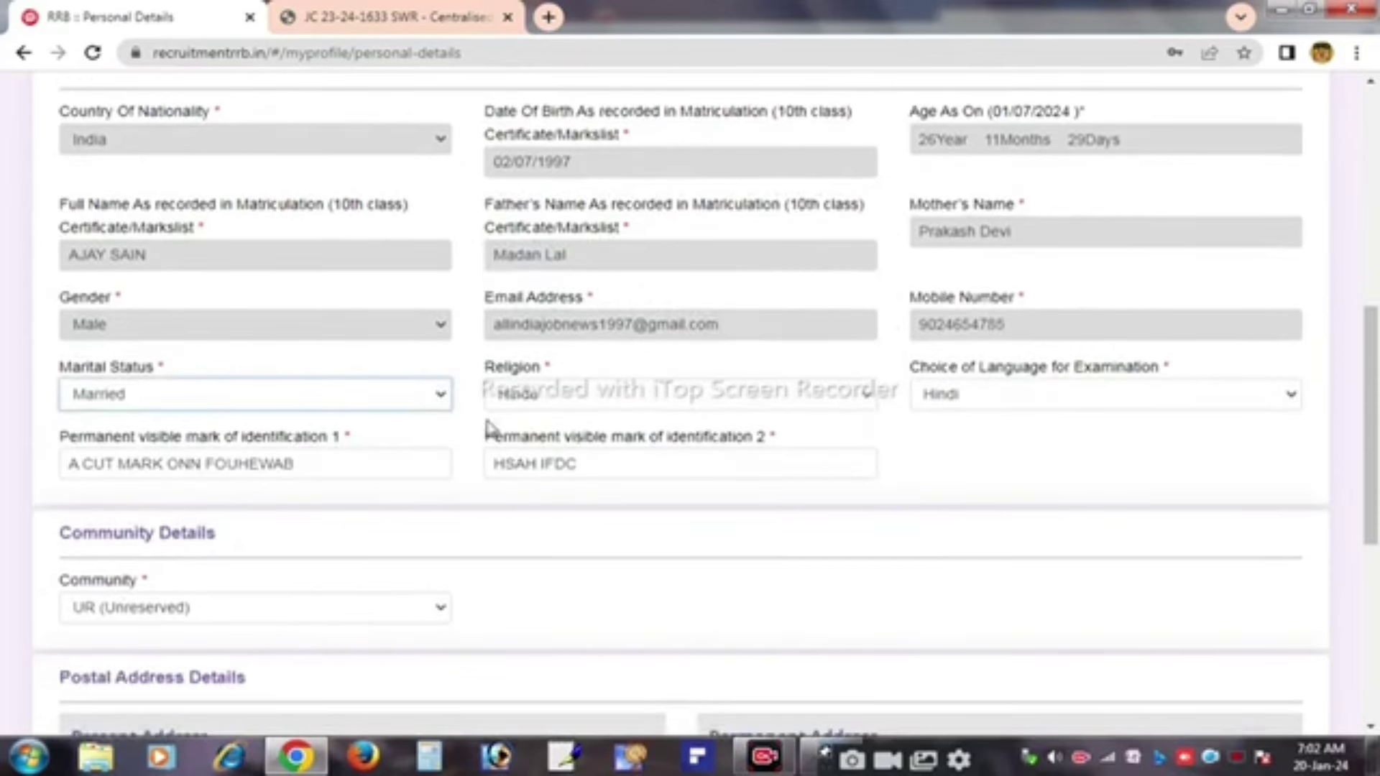
{"action": "left_click", "coordinate": [740, 414]}
{"action": "left_click", "coordinate": [740, 412]}
{"action": "left_click", "coordinate": [738, 412]}
{"action": "left_click", "coordinate": [738, 414]}
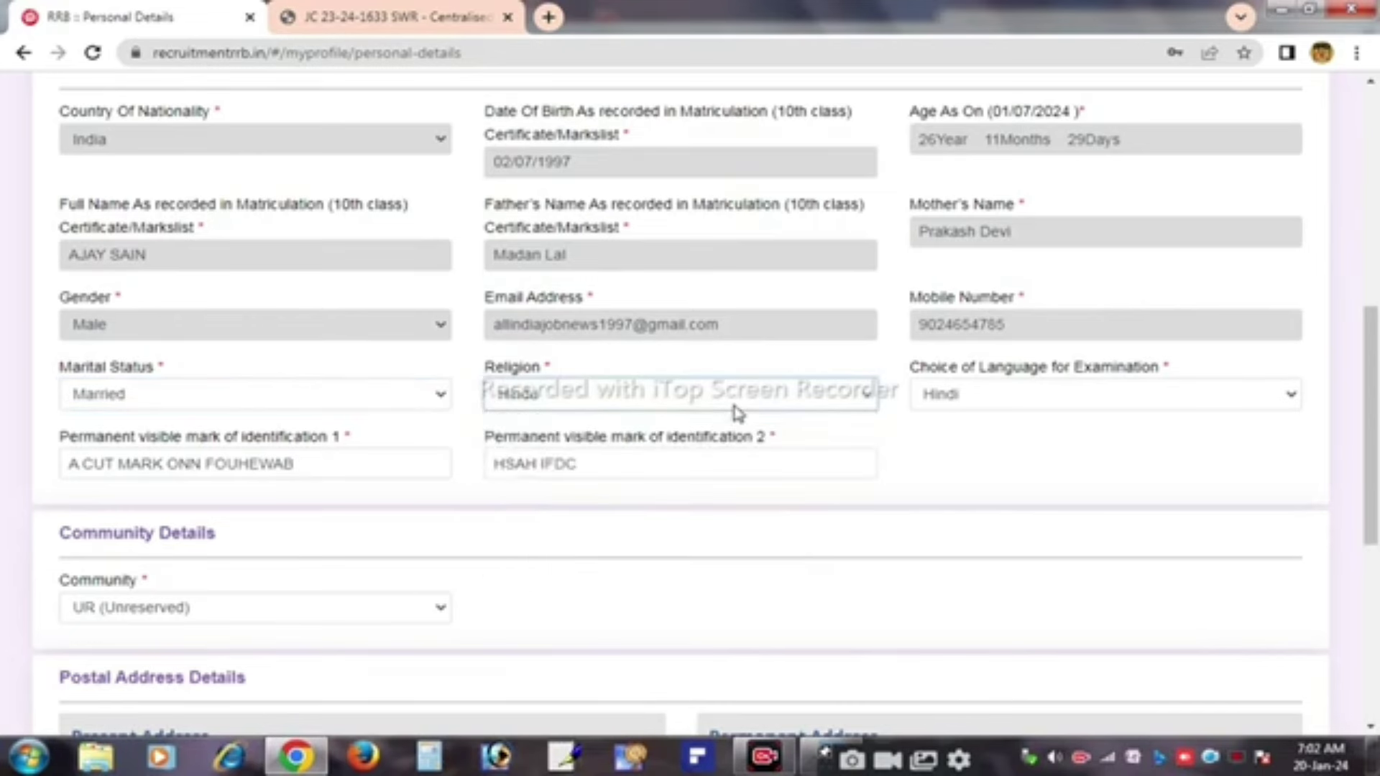
{"action": "left_click", "coordinate": [993, 393]}
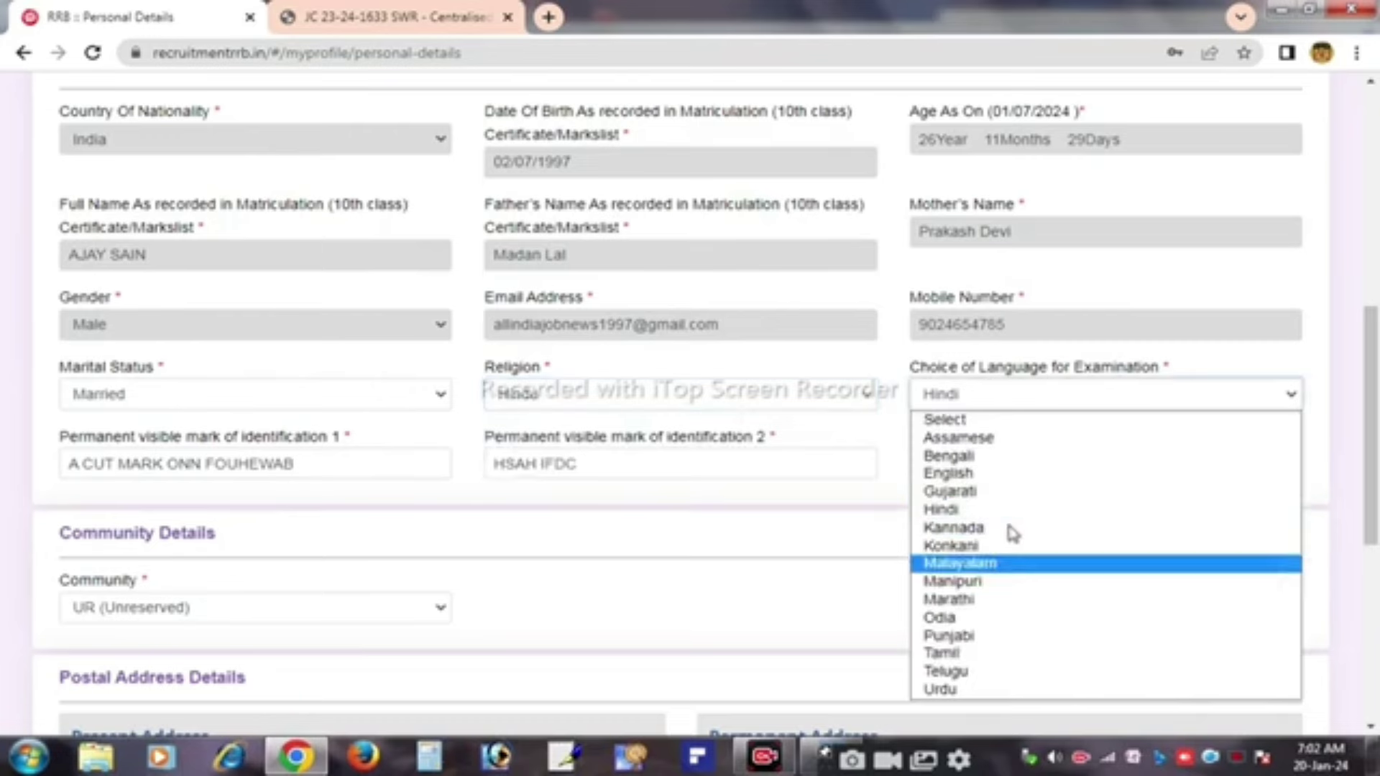
{"action": "left_click", "coordinate": [979, 514]}
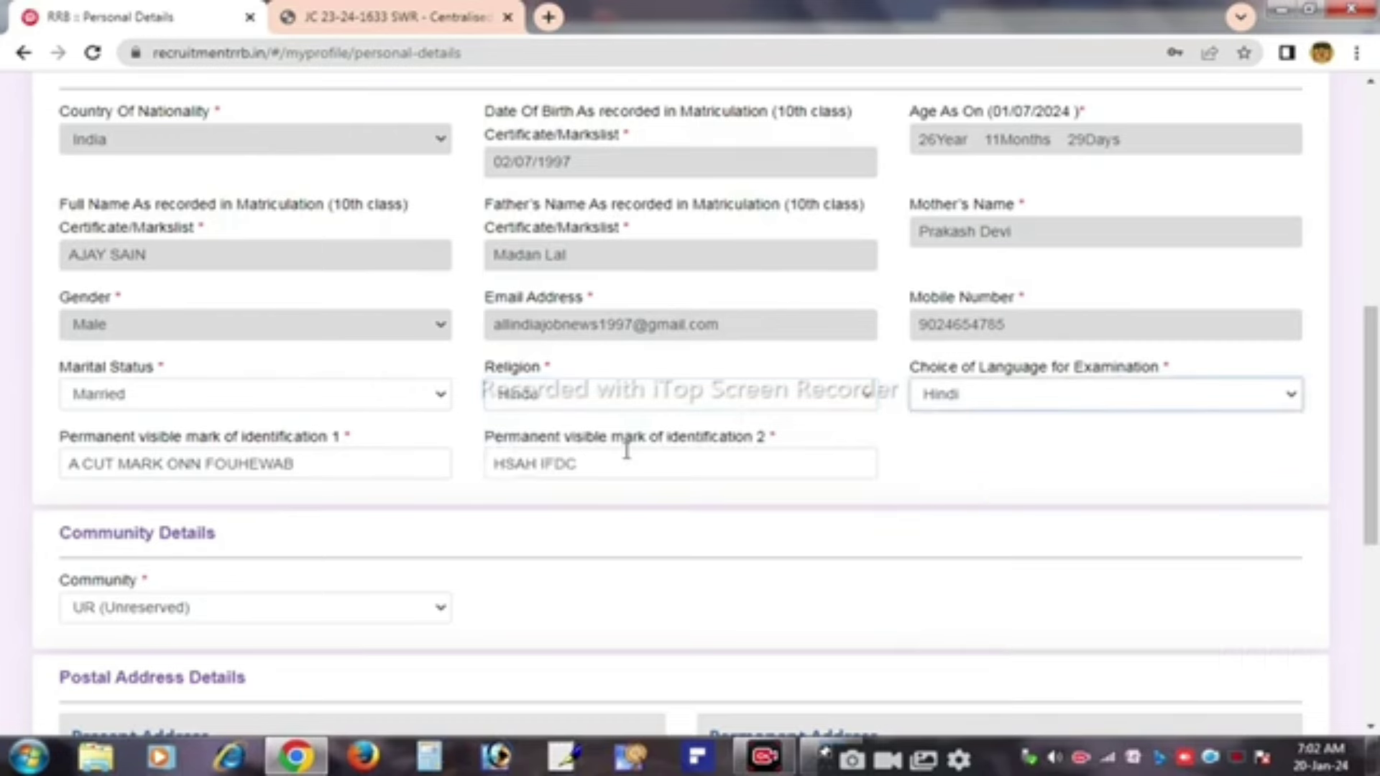
{"action": "scroll", "coordinate": [215, 445], "scroll_direction": "down", "scroll_amount": 1}
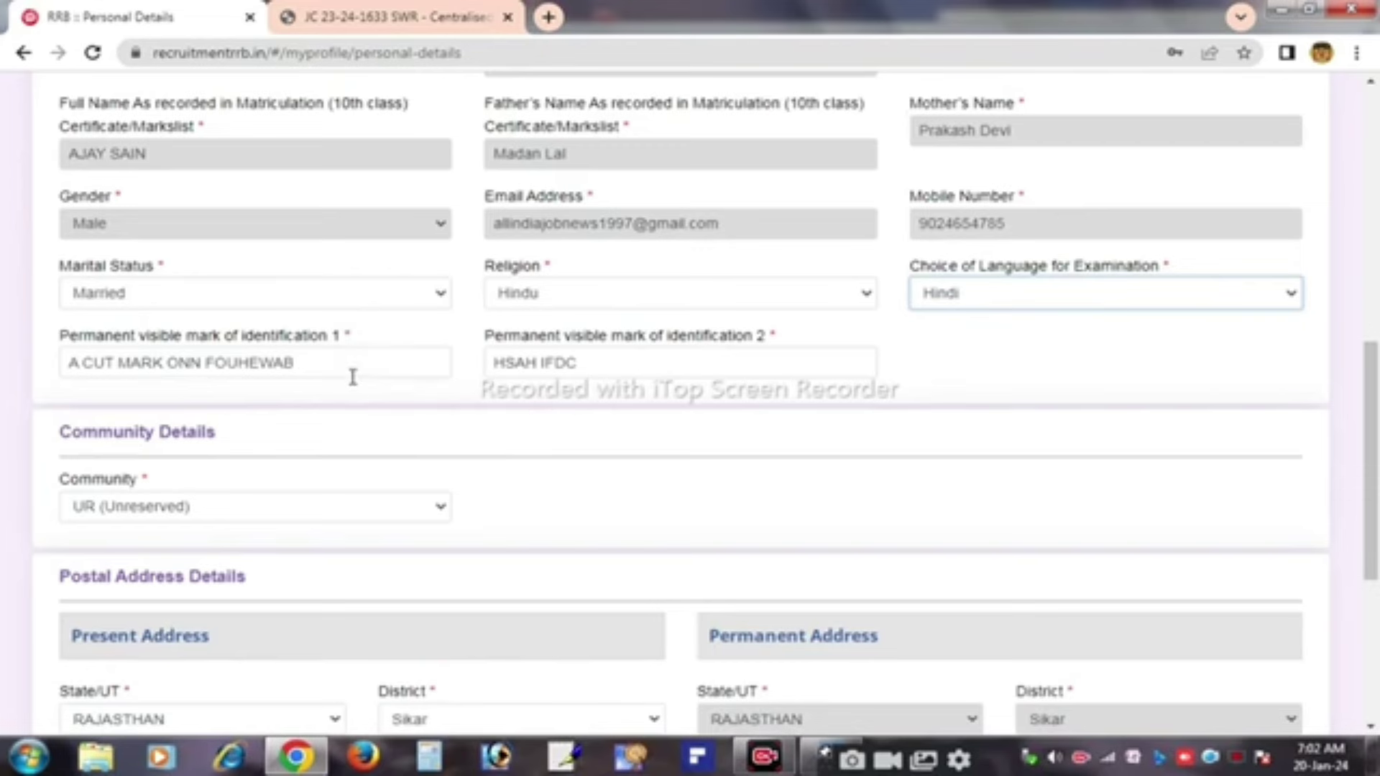
{"action": "scroll", "coordinate": [268, 450], "scroll_direction": "down", "scroll_amount": 1}
{"action": "left_click", "coordinate": [235, 403]}
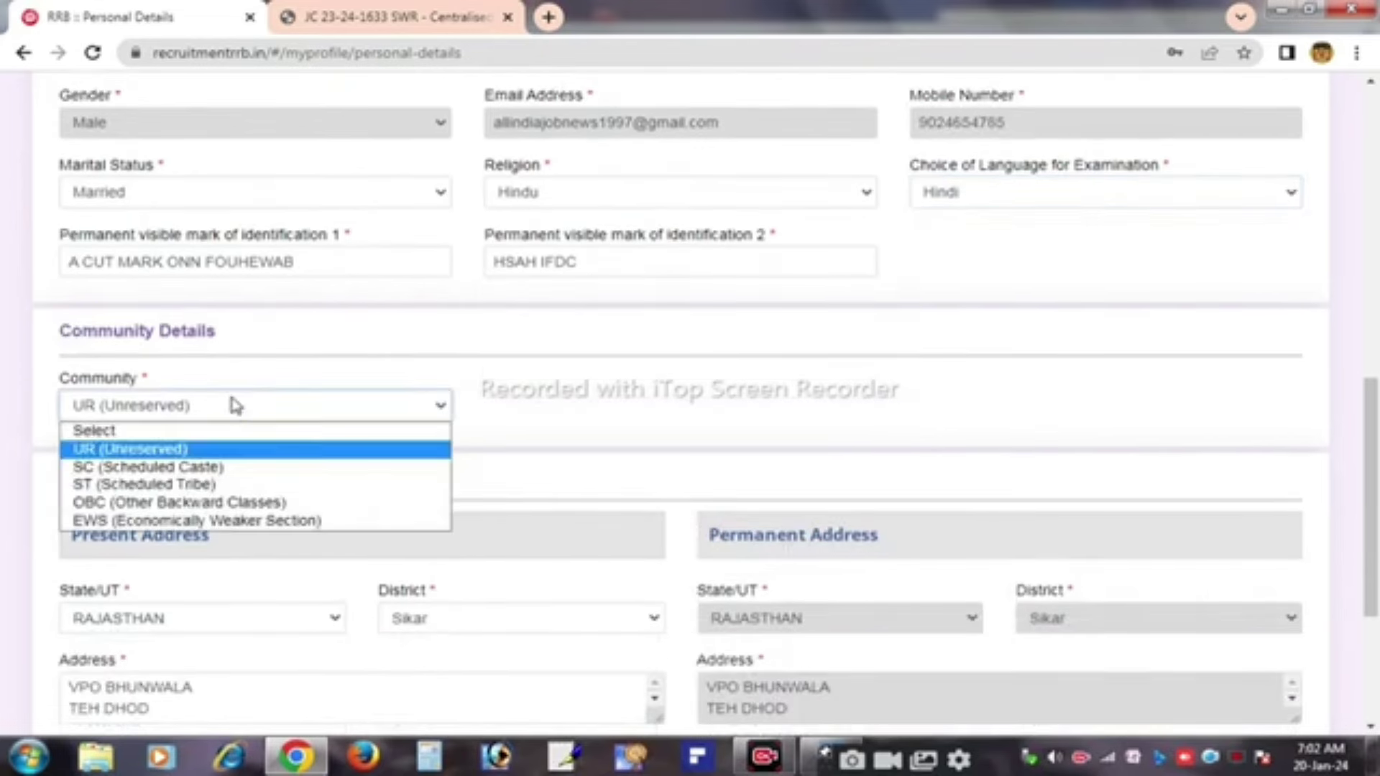
Set the community to ST (Scheduled Tribe) and accept the reservation eligibility notice.
{"action": "left_click", "coordinate": [237, 484]}
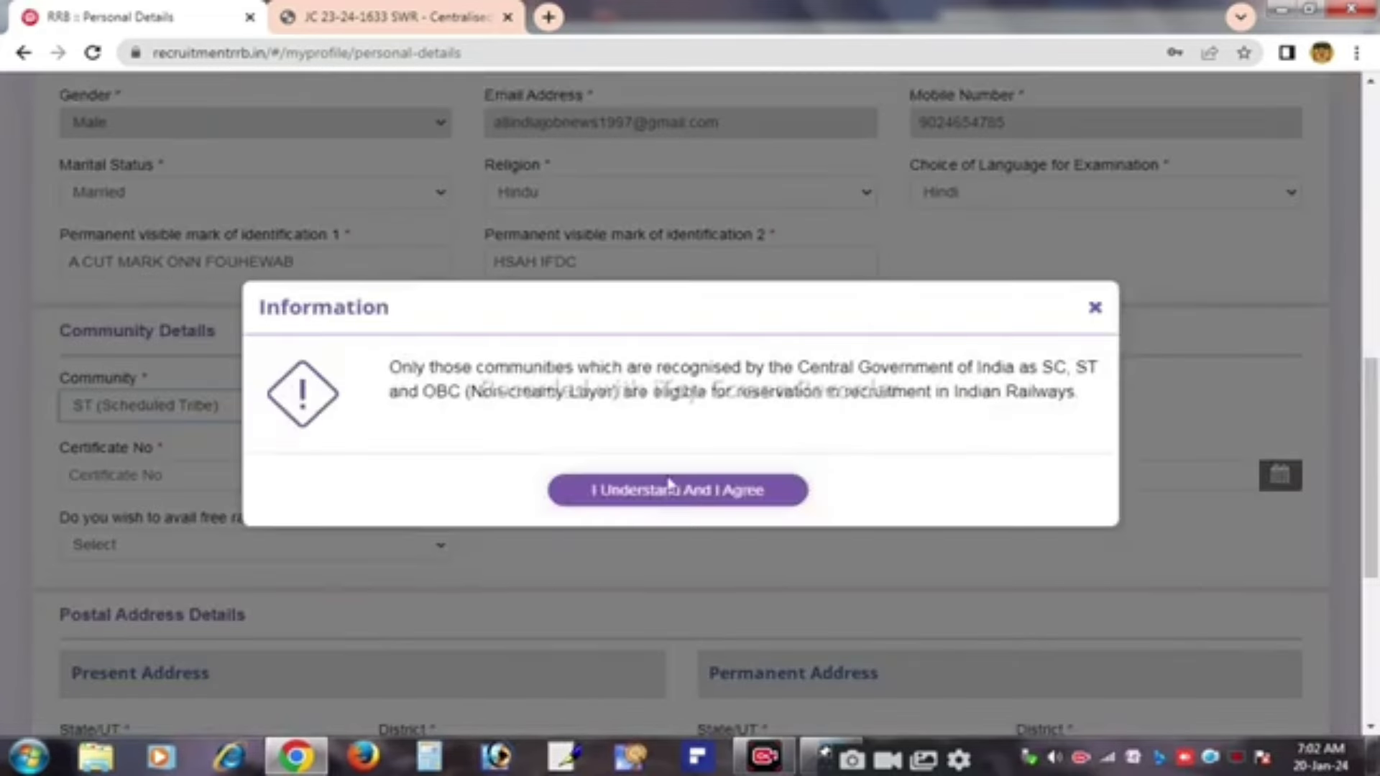
{"action": "left_click", "coordinate": [690, 487]}
{"action": "left_click", "coordinate": [236, 463]}
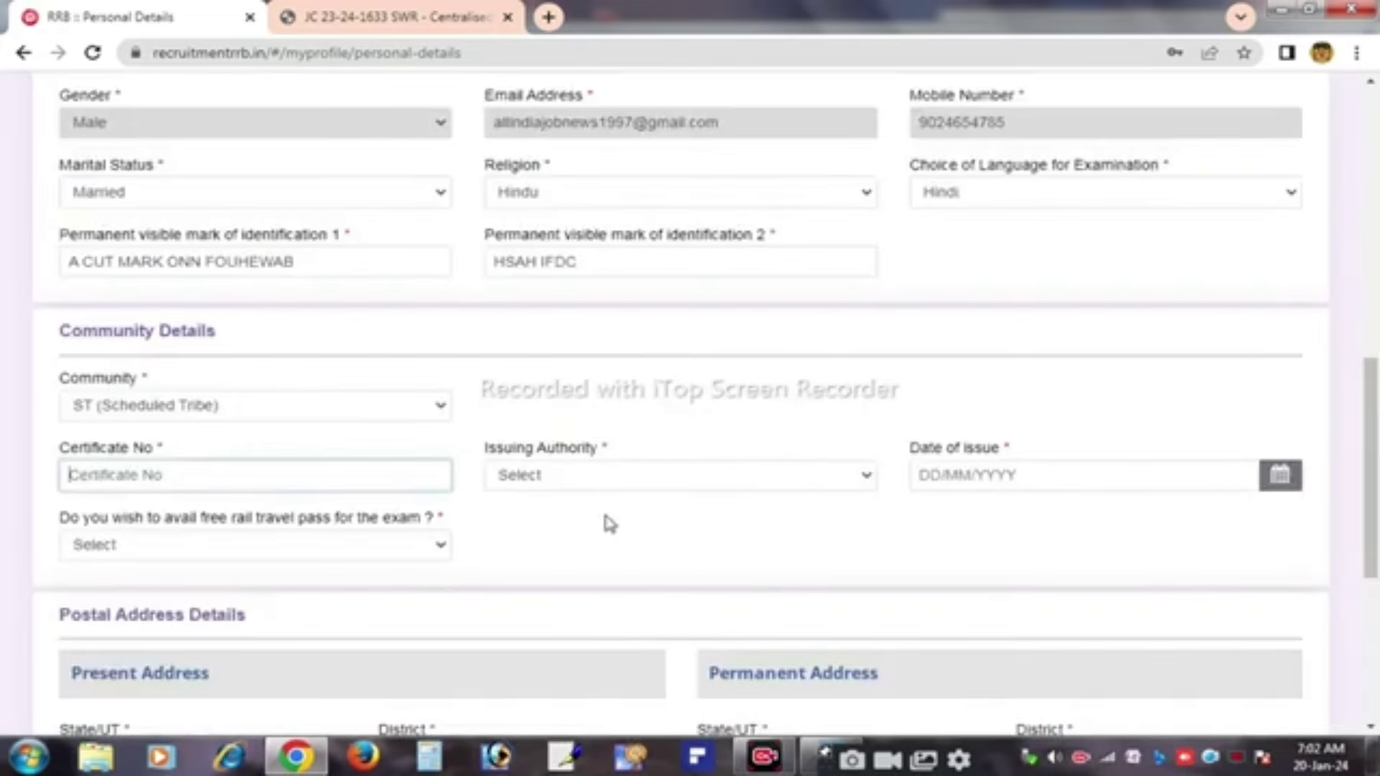
{"action": "left_click", "coordinate": [609, 479]}
{"action": "left_click", "coordinate": [925, 501]}
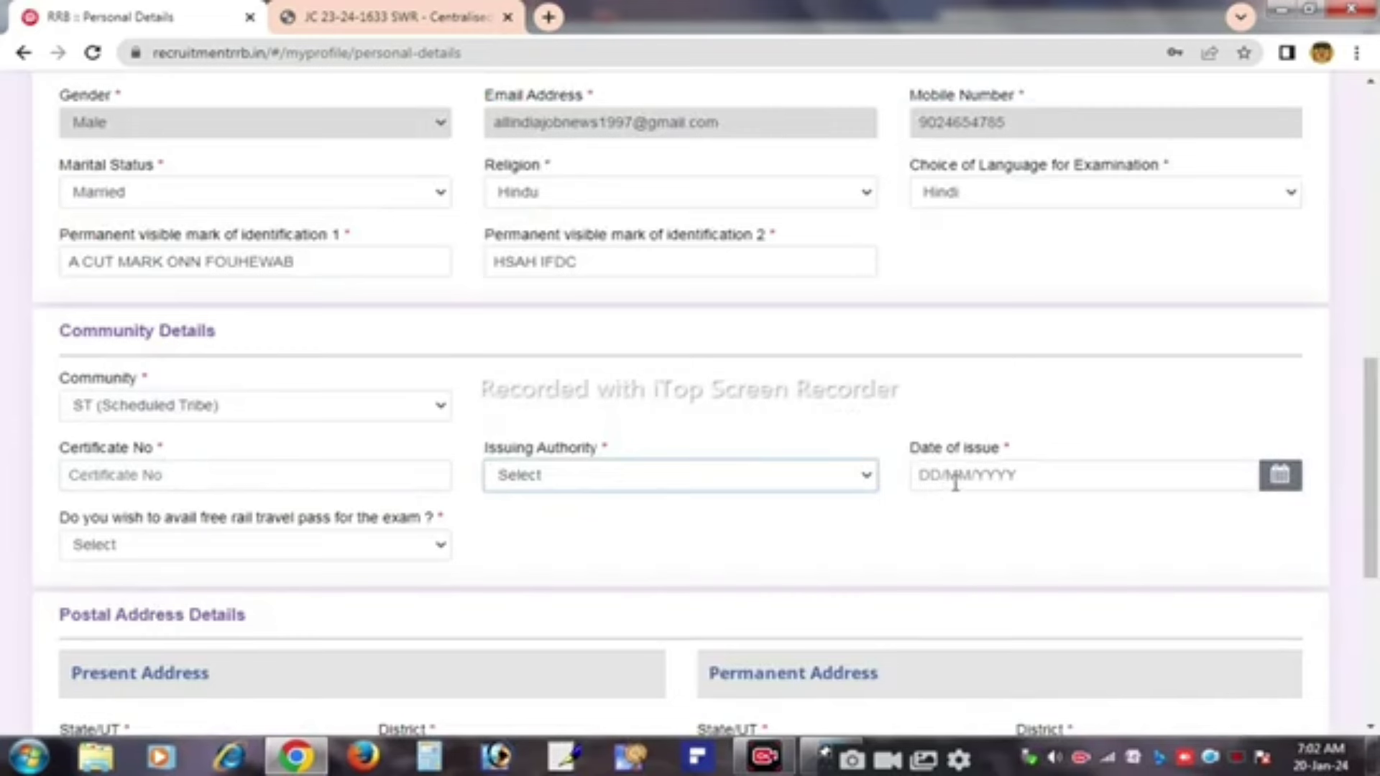
{"action": "left_click", "coordinate": [955, 485]}
{"action": "left_click", "coordinate": [285, 552]}
Answer Yes to the free rail travel pass question.
{"action": "left_click", "coordinate": [284, 552]}
{"action": "left_click", "coordinate": [314, 553]}
{"action": "left_click", "coordinate": [314, 553]}
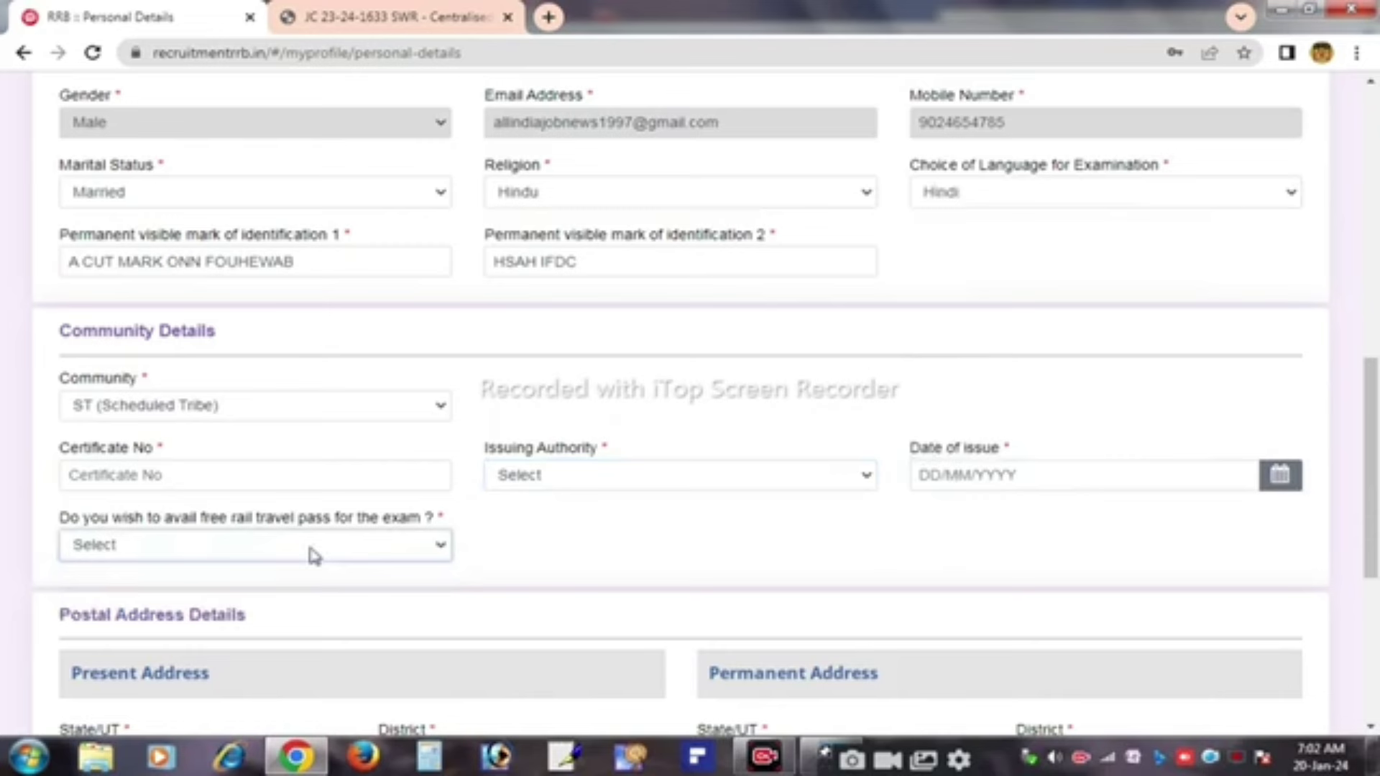
{"action": "left_click", "coordinate": [251, 555]}
{"action": "left_click", "coordinate": [249, 588]}
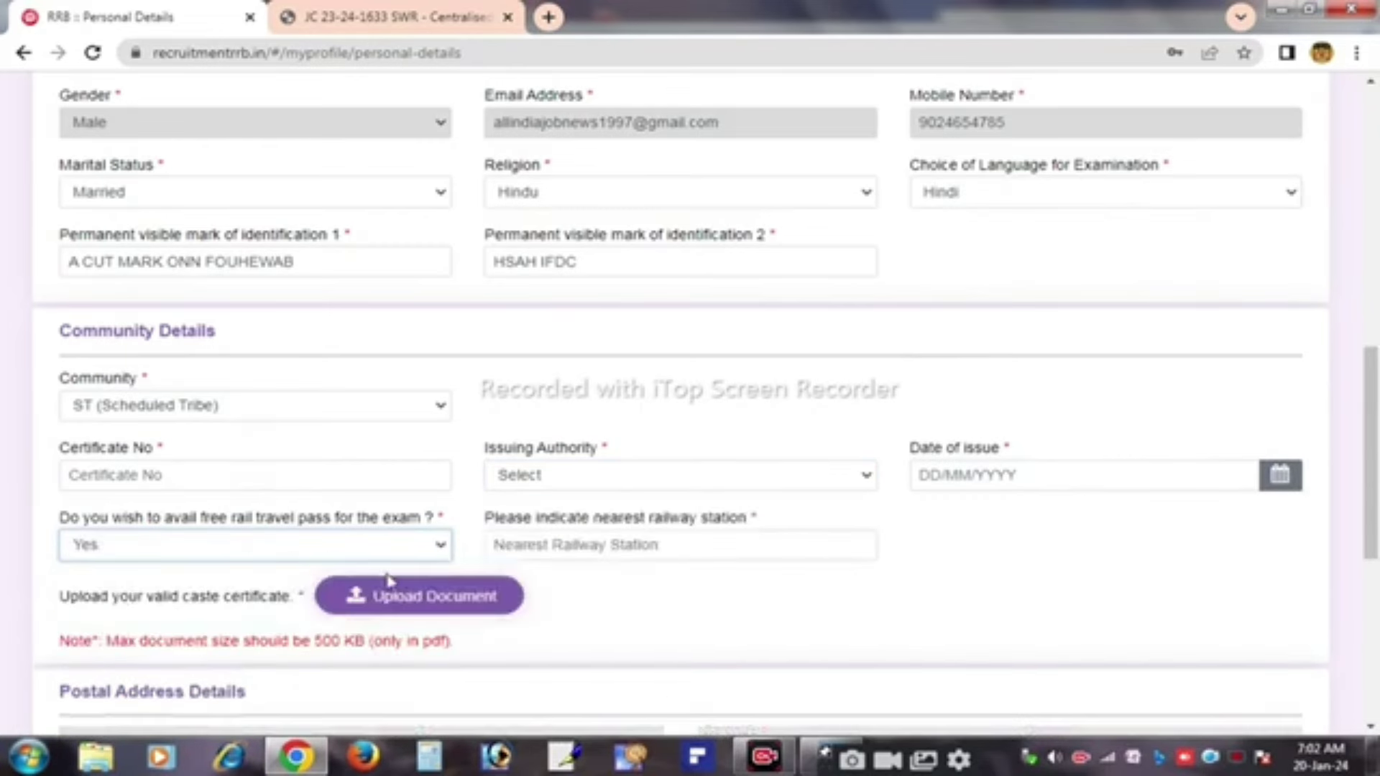
{"action": "left_click", "coordinate": [349, 555]}
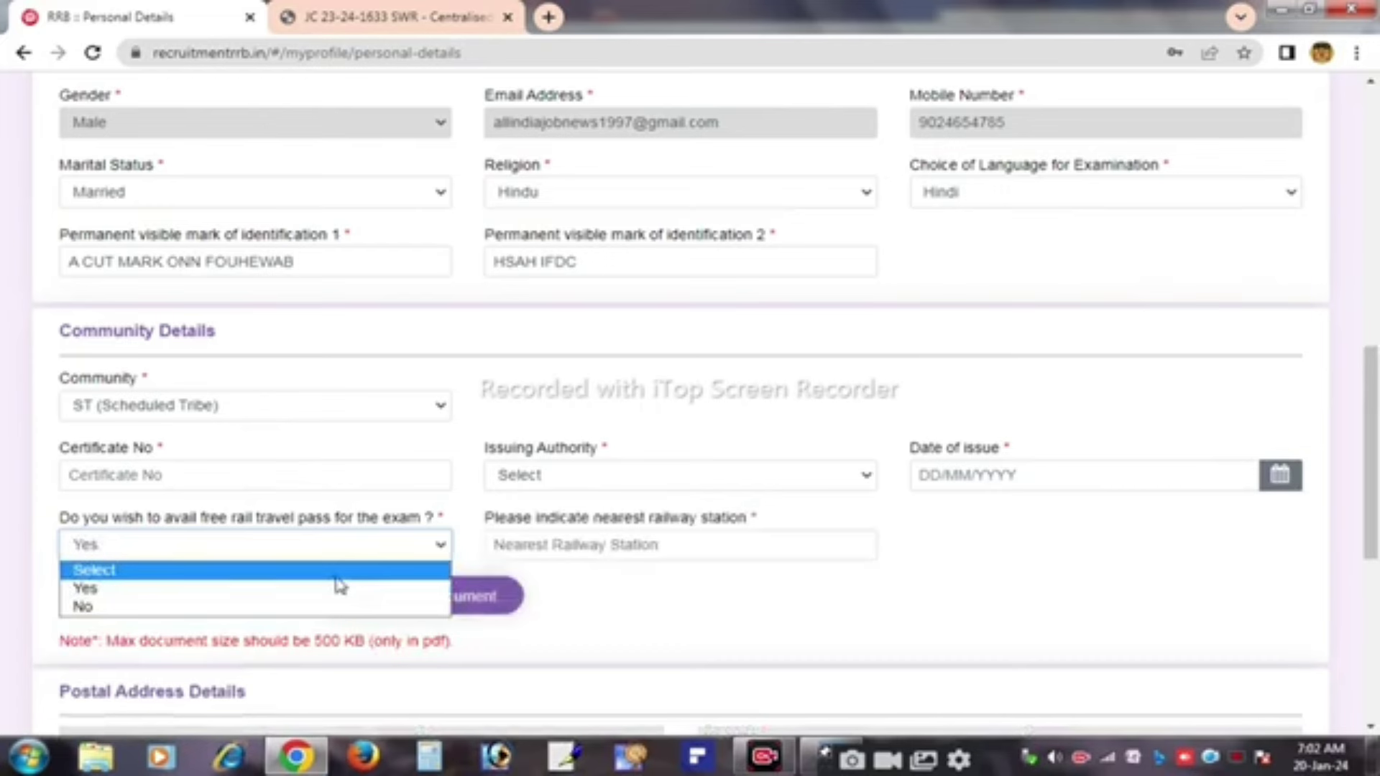
{"action": "left_click", "coordinate": [311, 607]}
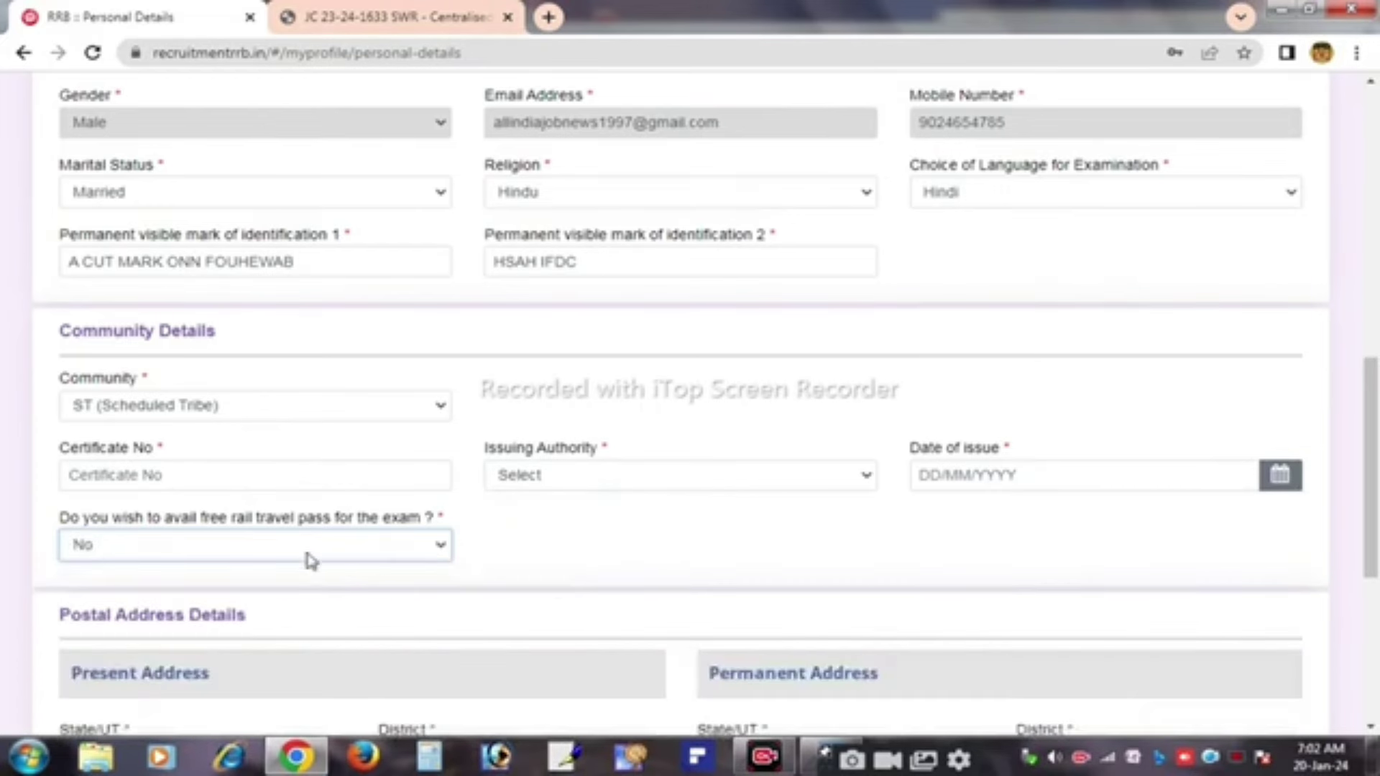
{"action": "left_click", "coordinate": [389, 558]}
{"action": "left_click", "coordinate": [389, 588]}
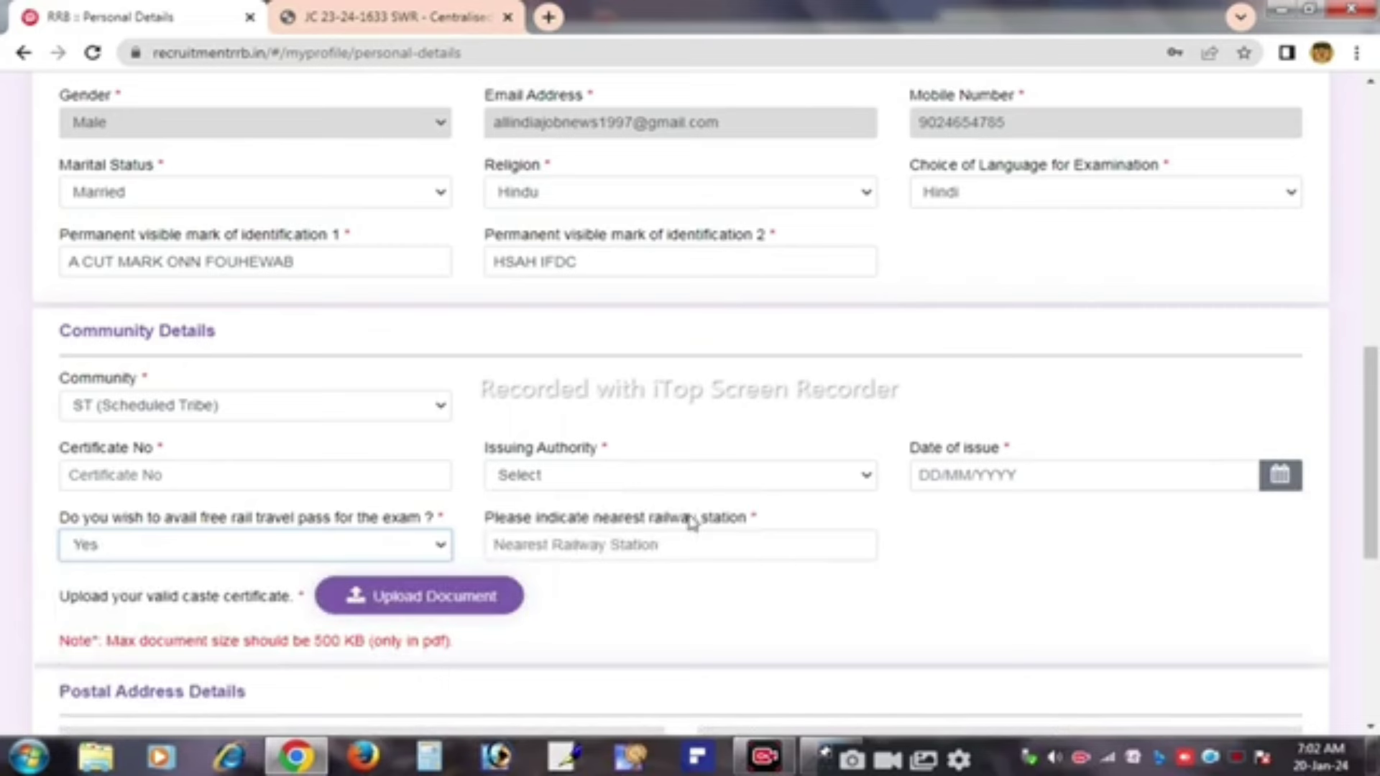
{"action": "left_click", "coordinate": [518, 551]}
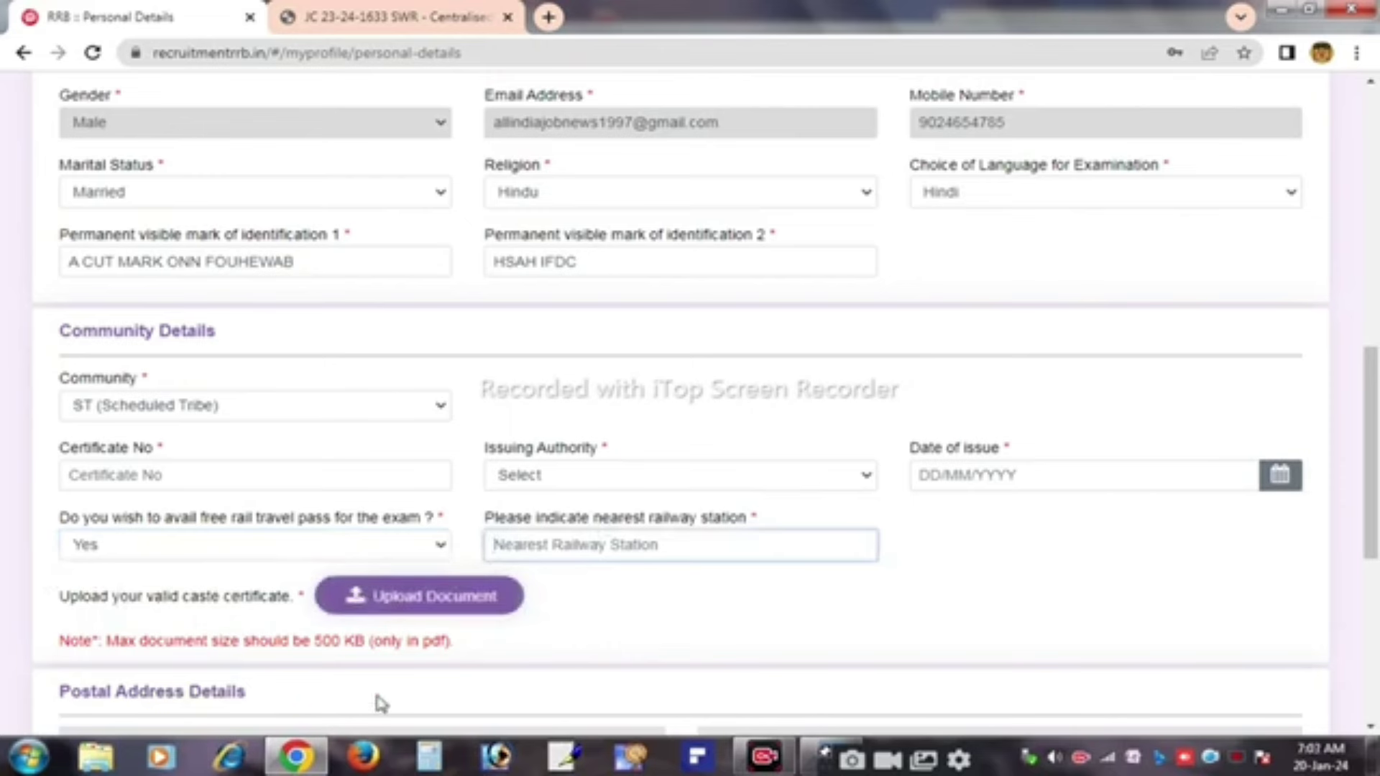
{"action": "left_click", "coordinate": [300, 401]}
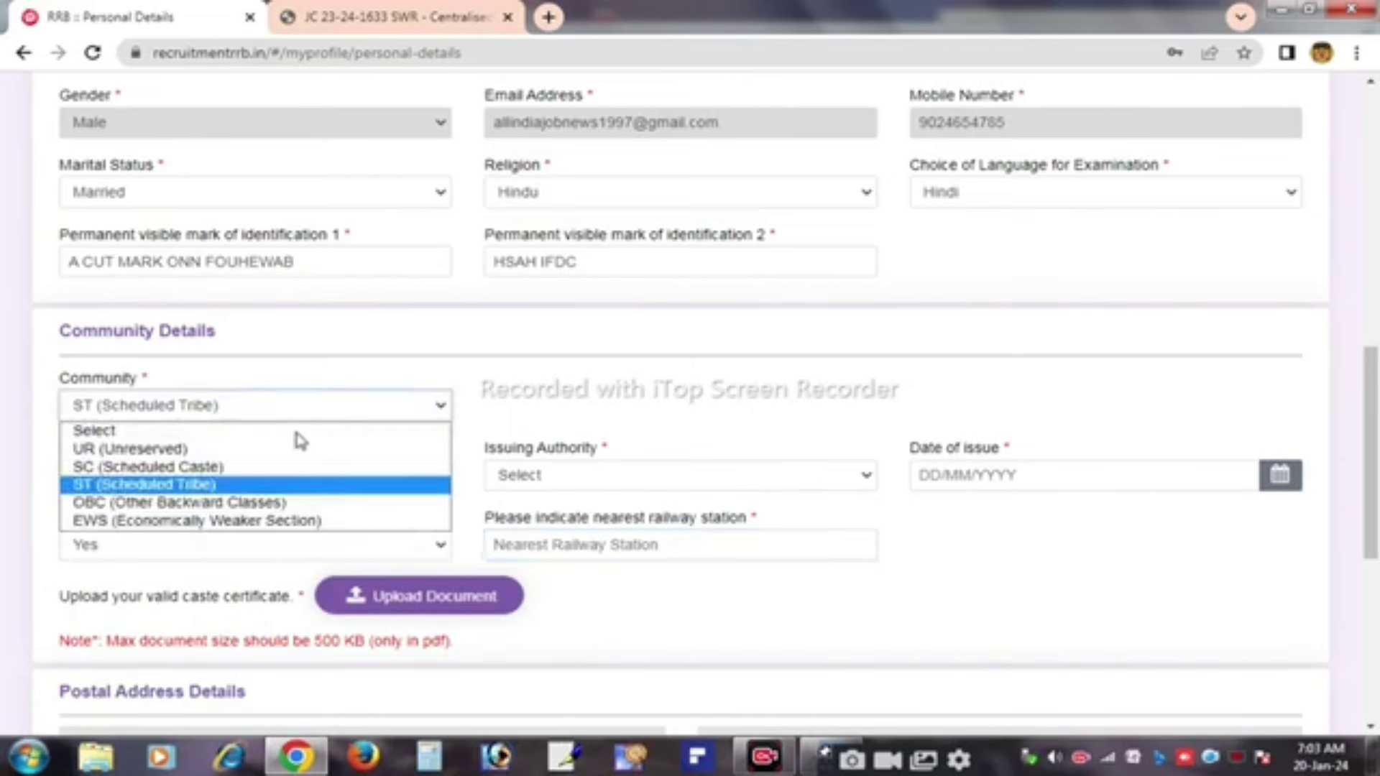
Try SC, then pick OBC as the community and accept its reservation notice.
{"action": "left_click", "coordinate": [269, 467]}
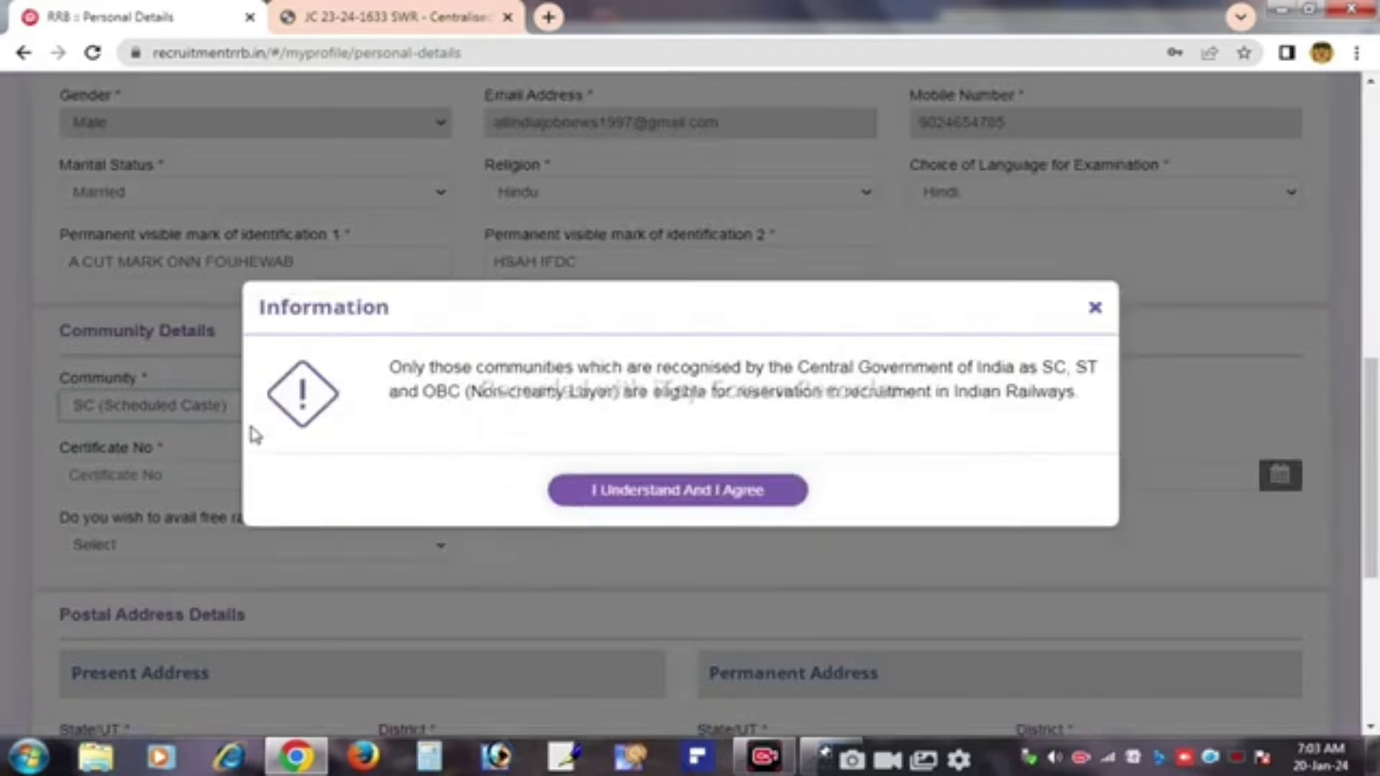
{"action": "left_click", "coordinate": [1094, 309]}
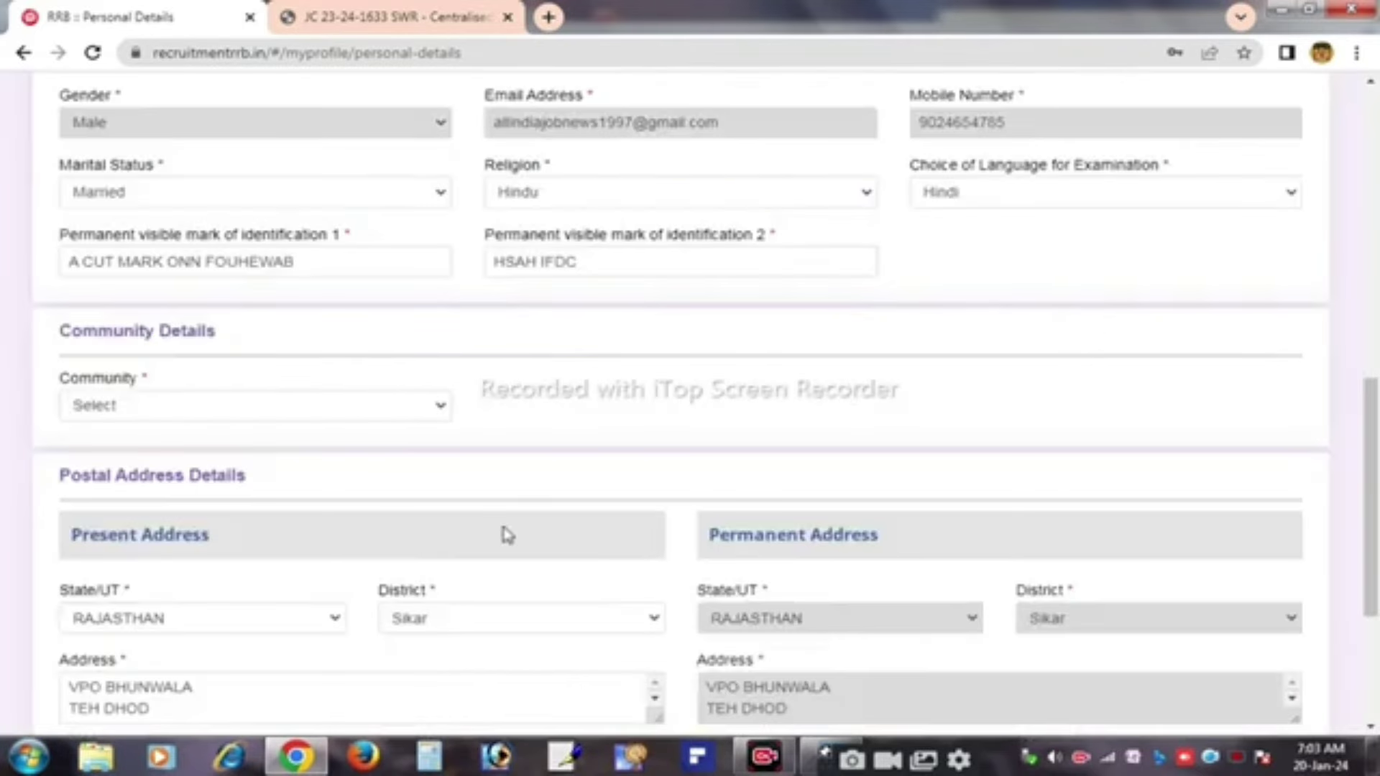
{"action": "left_click", "coordinate": [130, 404]}
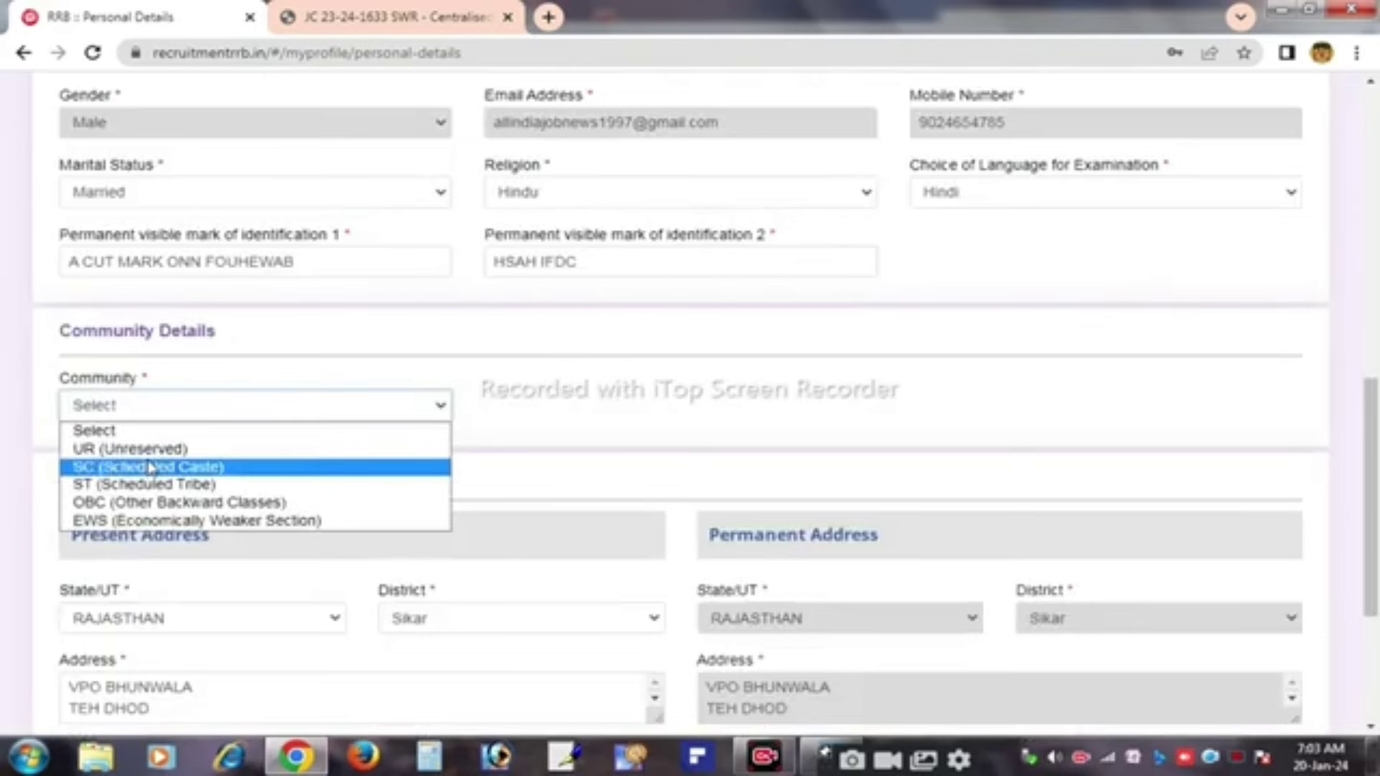
{"action": "left_click", "coordinate": [158, 502]}
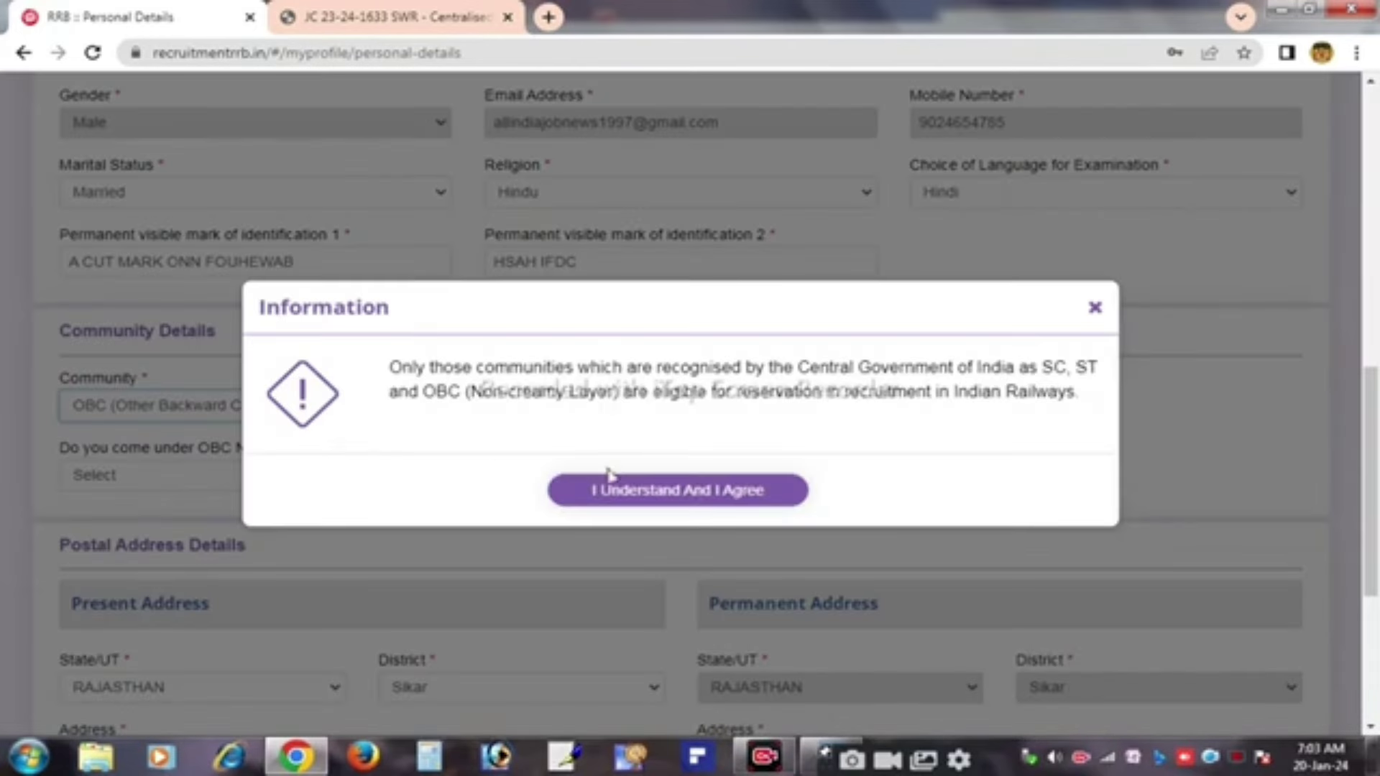
{"action": "left_click", "coordinate": [631, 502]}
{"action": "scroll", "coordinate": [197, 554], "scroll_direction": "down", "scroll_amount": 5}
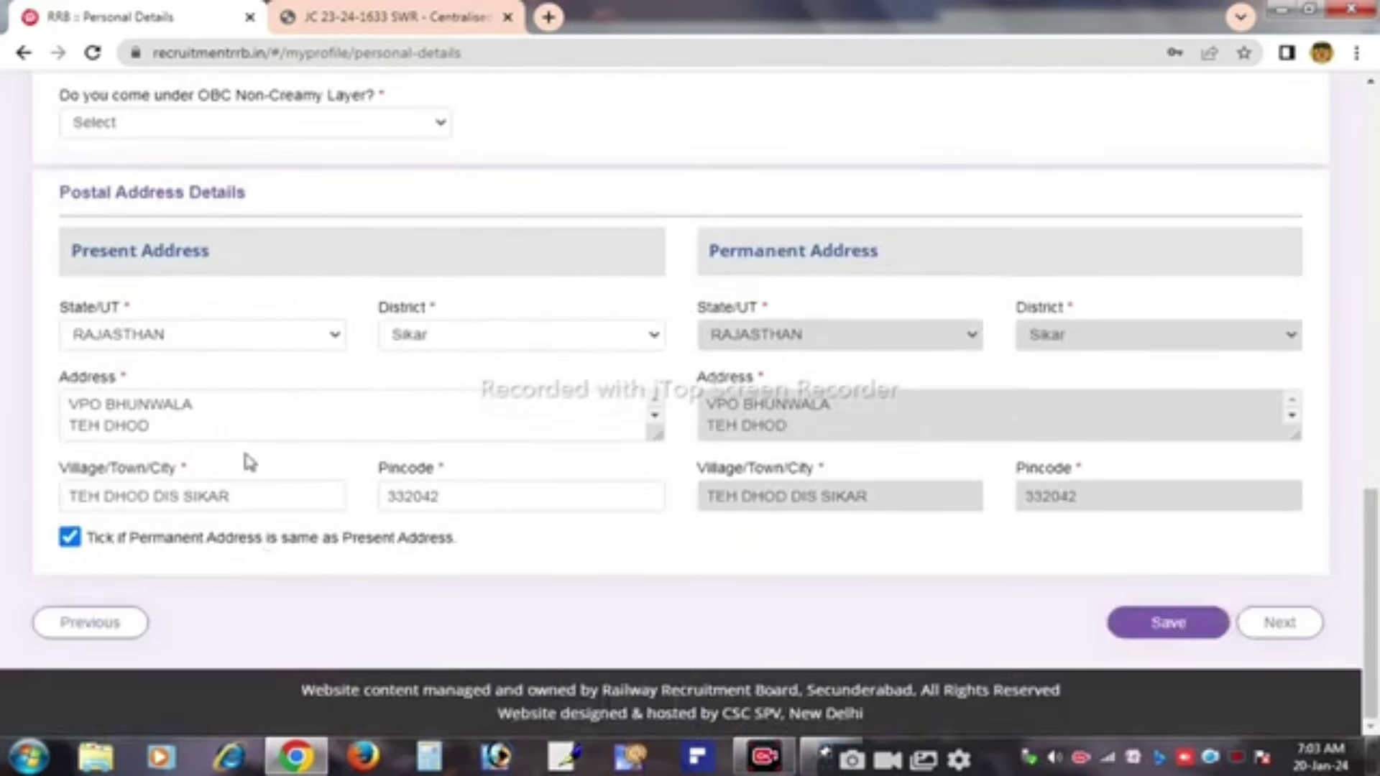
{"action": "scroll", "coordinate": [188, 480], "scroll_direction": "up", "scroll_amount": 4}
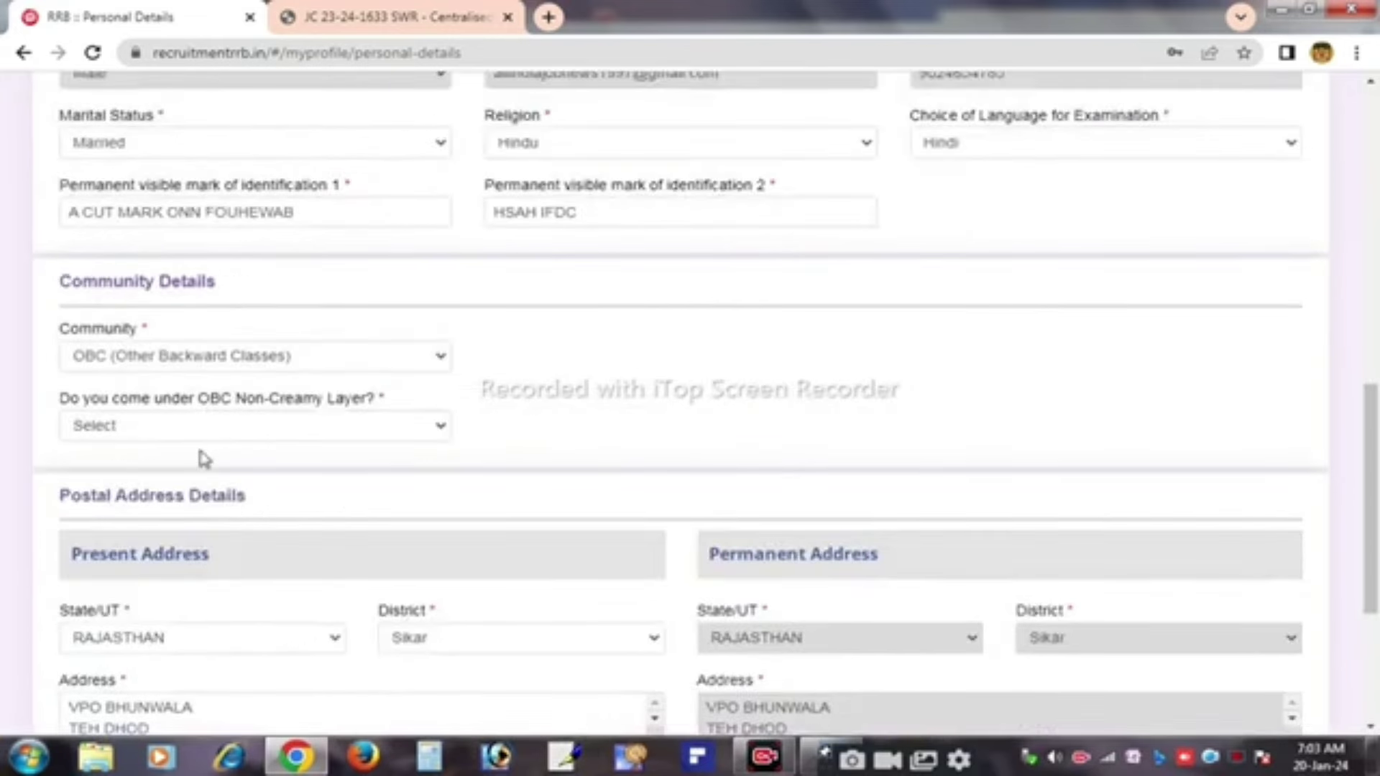
Answer Yes to OBC Non-Creamy Layer, then switch the community back to UR (Unreserved).
{"action": "left_click", "coordinate": [203, 426]}
{"action": "left_click", "coordinate": [176, 469]}
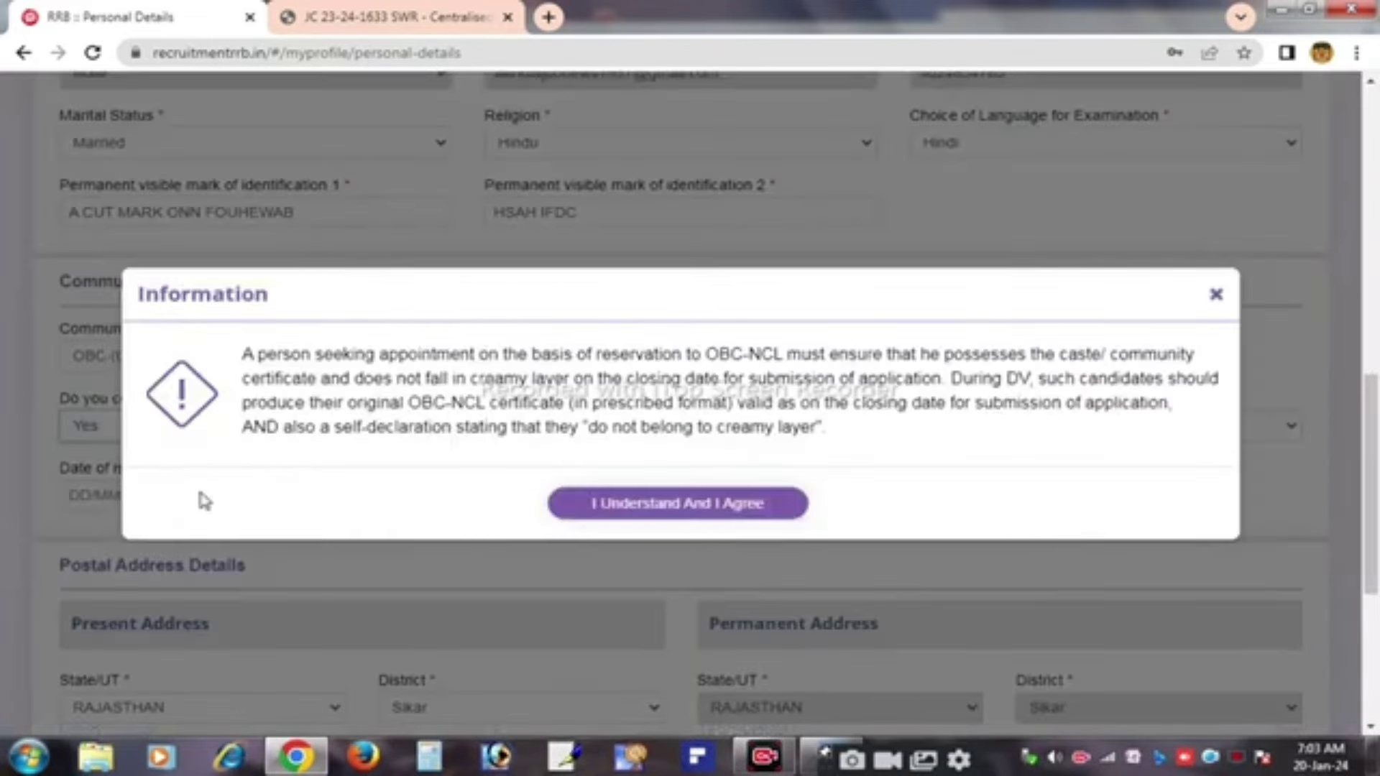
{"action": "left_click", "coordinate": [629, 515]}
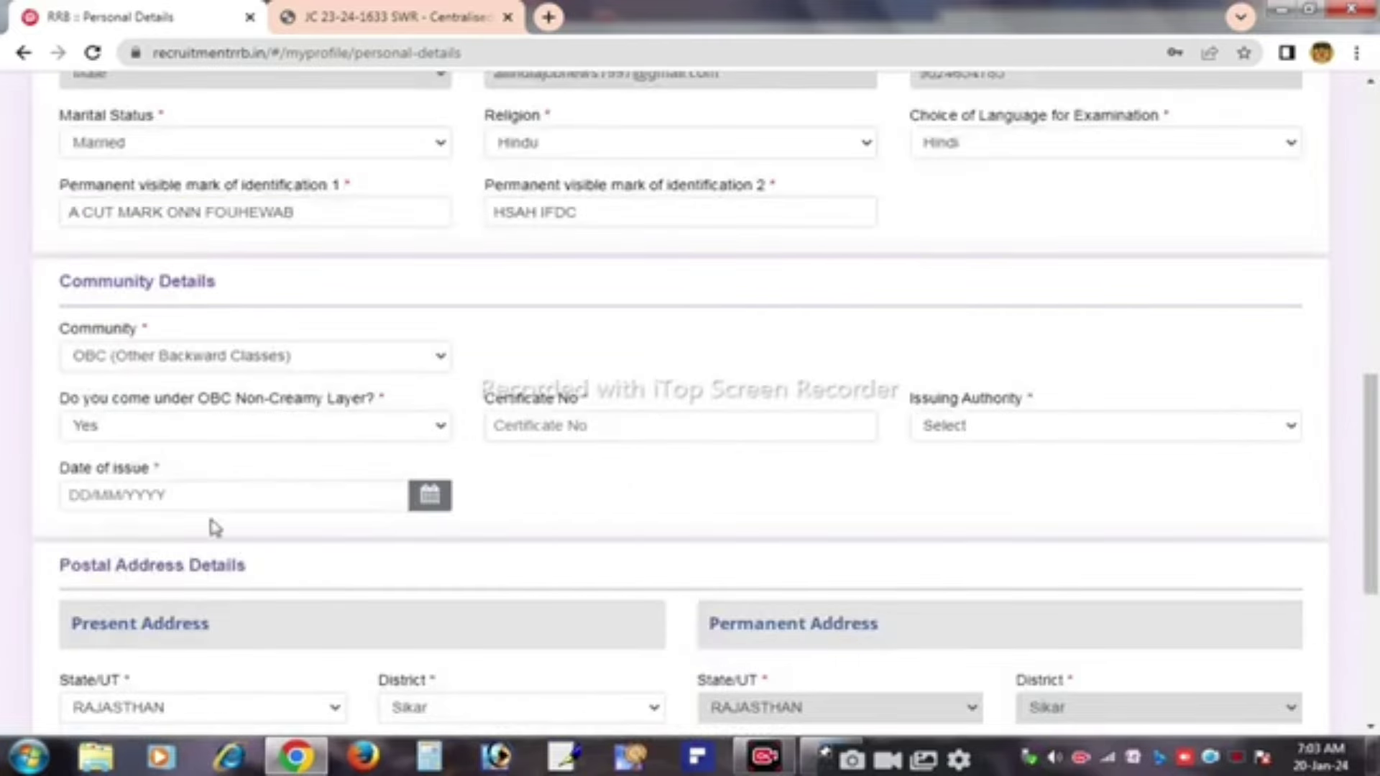
{"action": "left_click", "coordinate": [179, 356]}
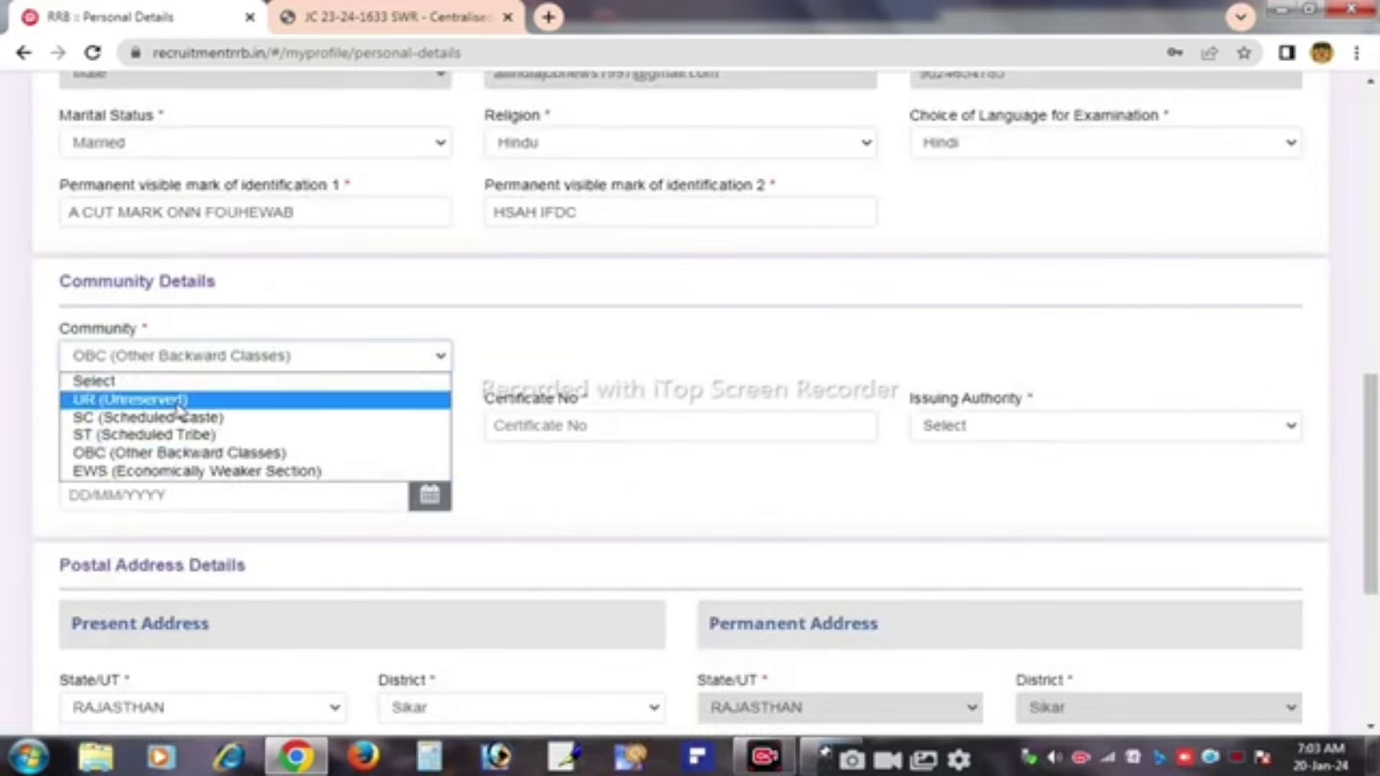
{"action": "left_click", "coordinate": [176, 398]}
{"action": "scroll", "coordinate": [479, 432], "scroll_direction": "down", "scroll_amount": 3}
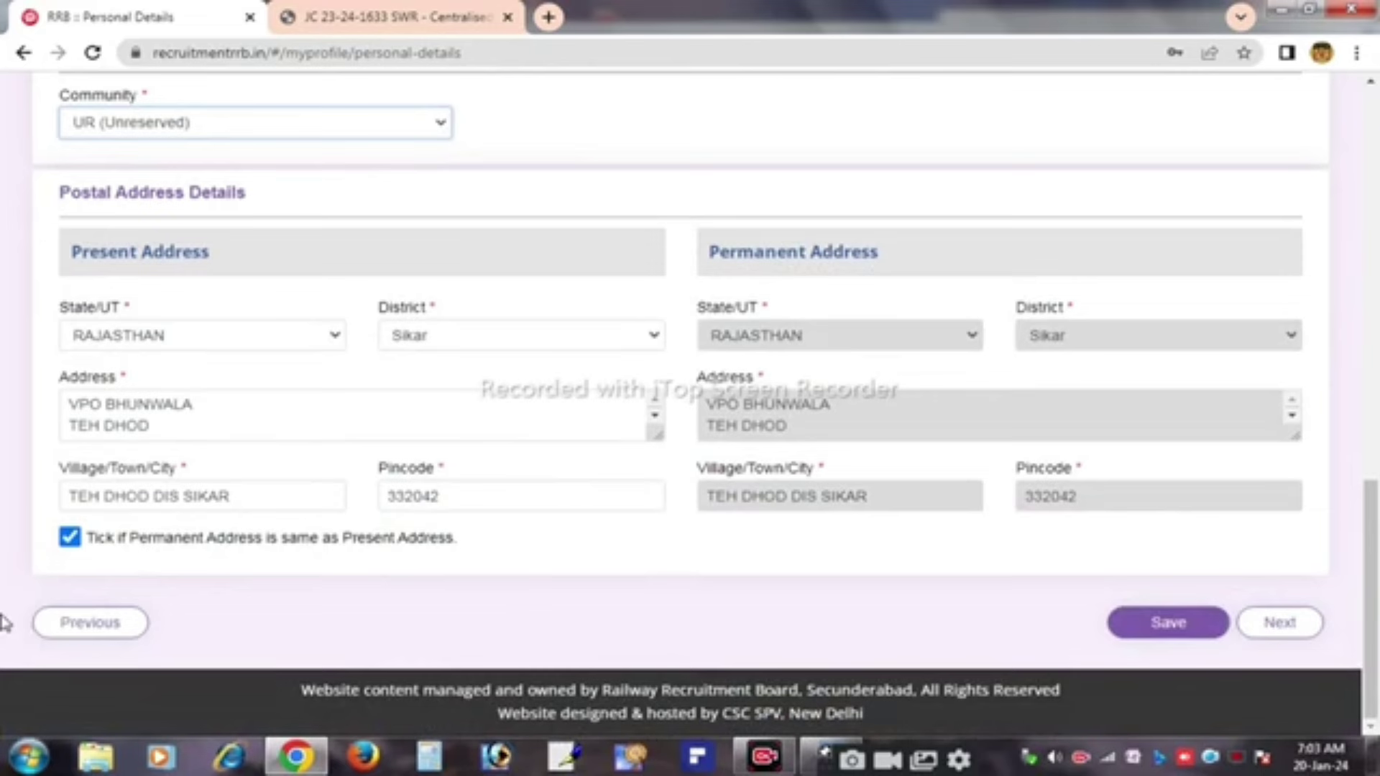
Save the Personal Details and proceed to the Other Details page.
{"action": "left_click", "coordinate": [1200, 629]}
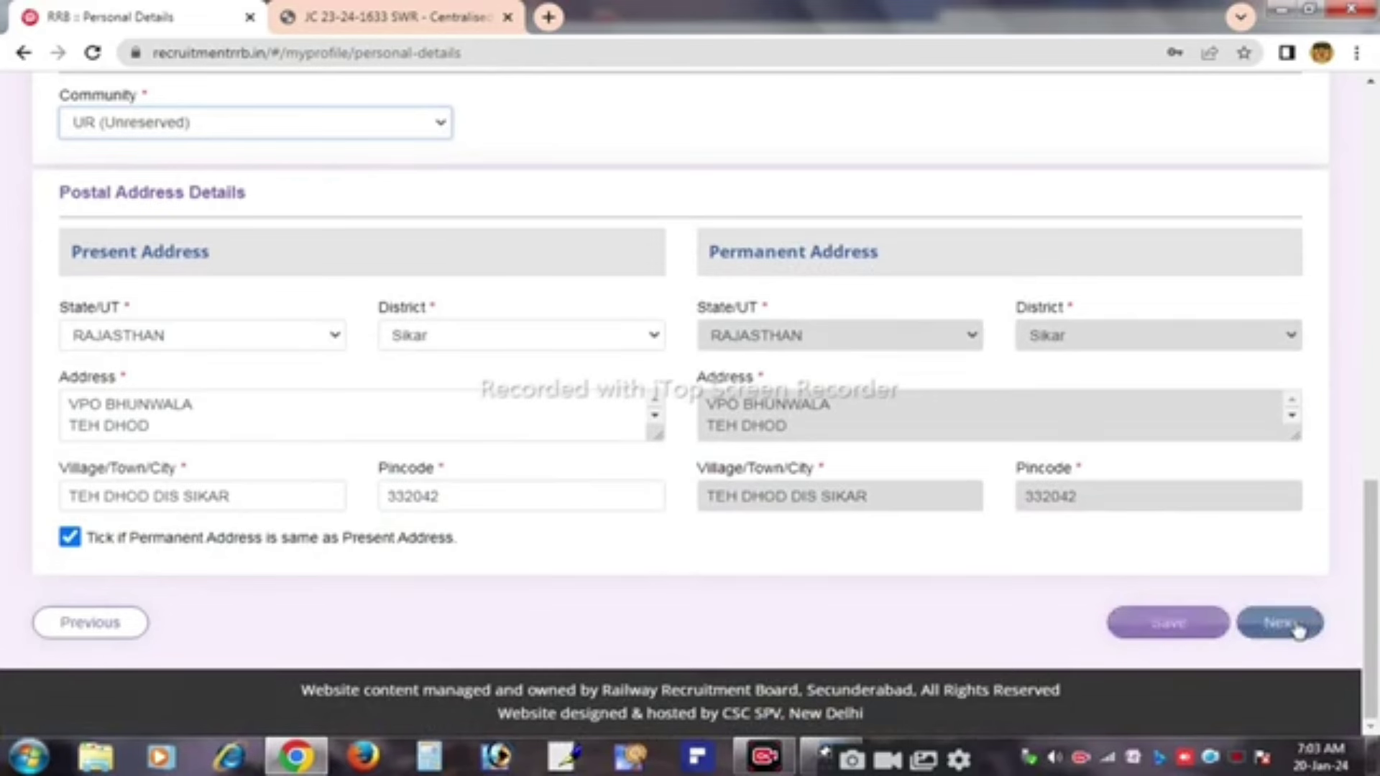
{"action": "left_click", "coordinate": [123, 332]}
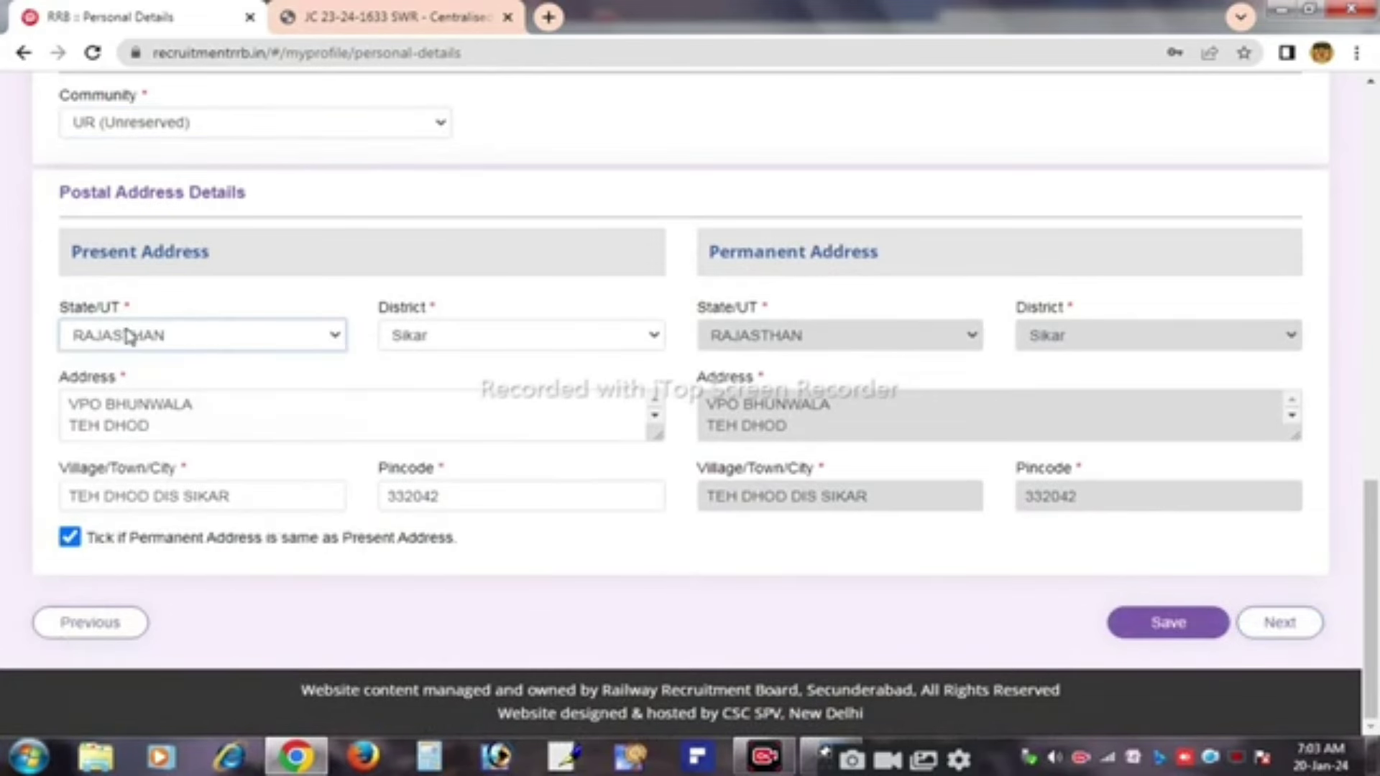
{"action": "left_click", "coordinate": [487, 335]}
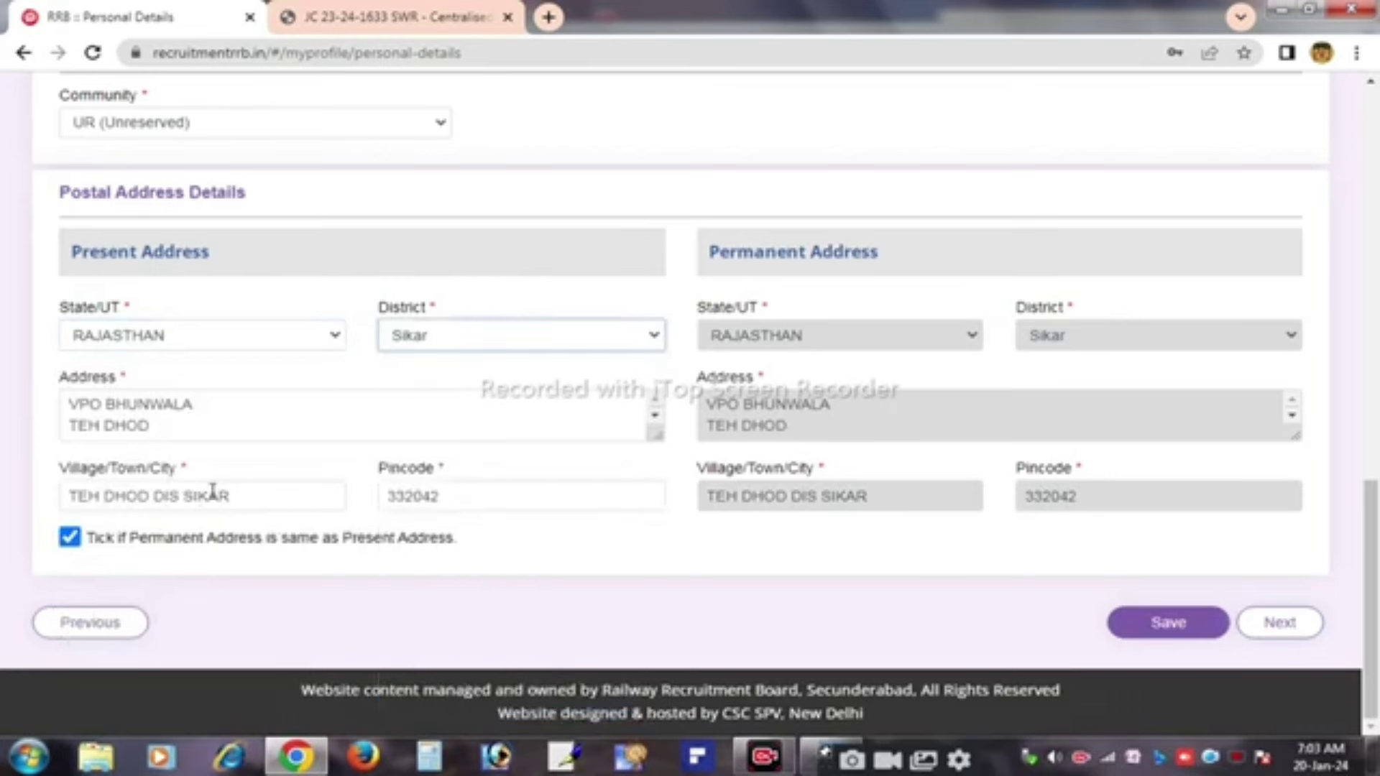
{"action": "left_click", "coordinate": [1279, 623]}
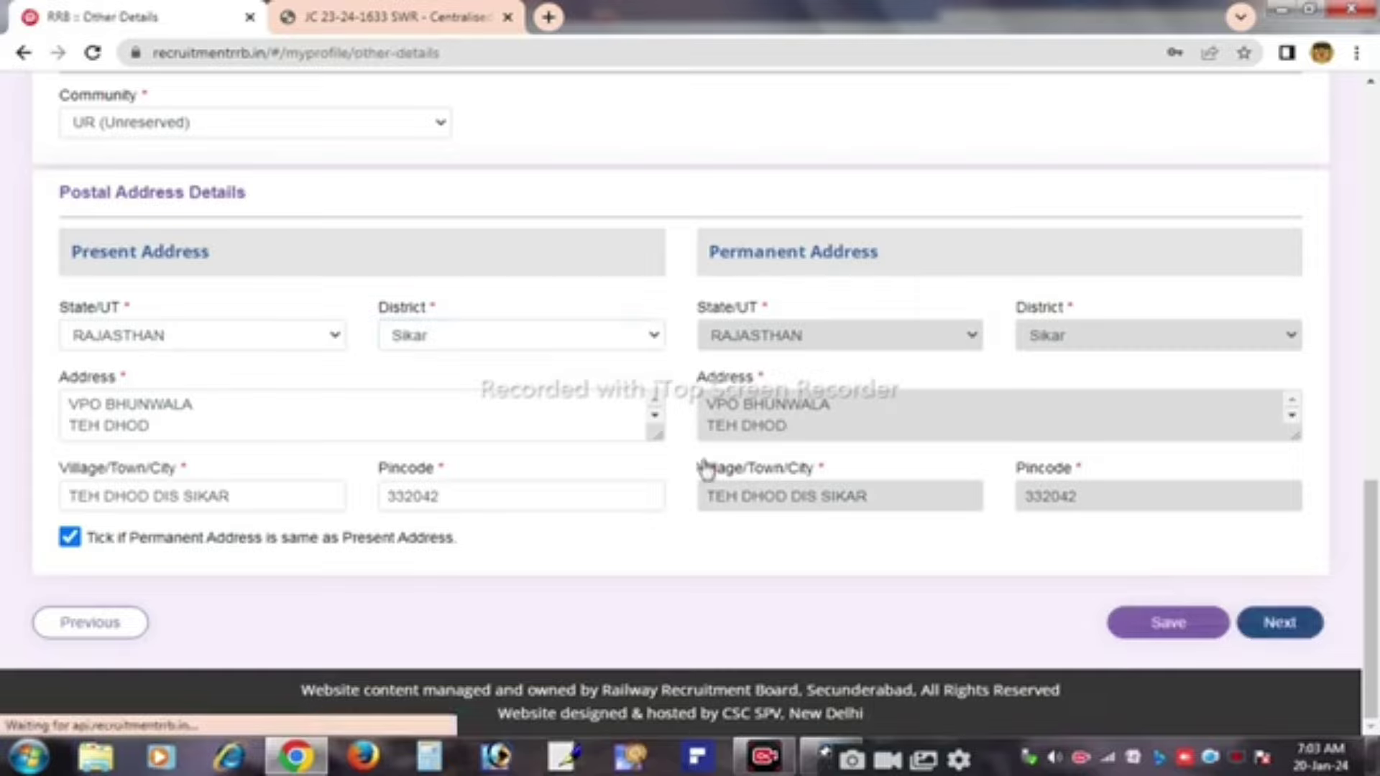
Answer No to the ex-serviceman and EBC certificate holder questions.
{"action": "scroll", "coordinate": [1006, 309], "scroll_direction": "down", "scroll_amount": 4}
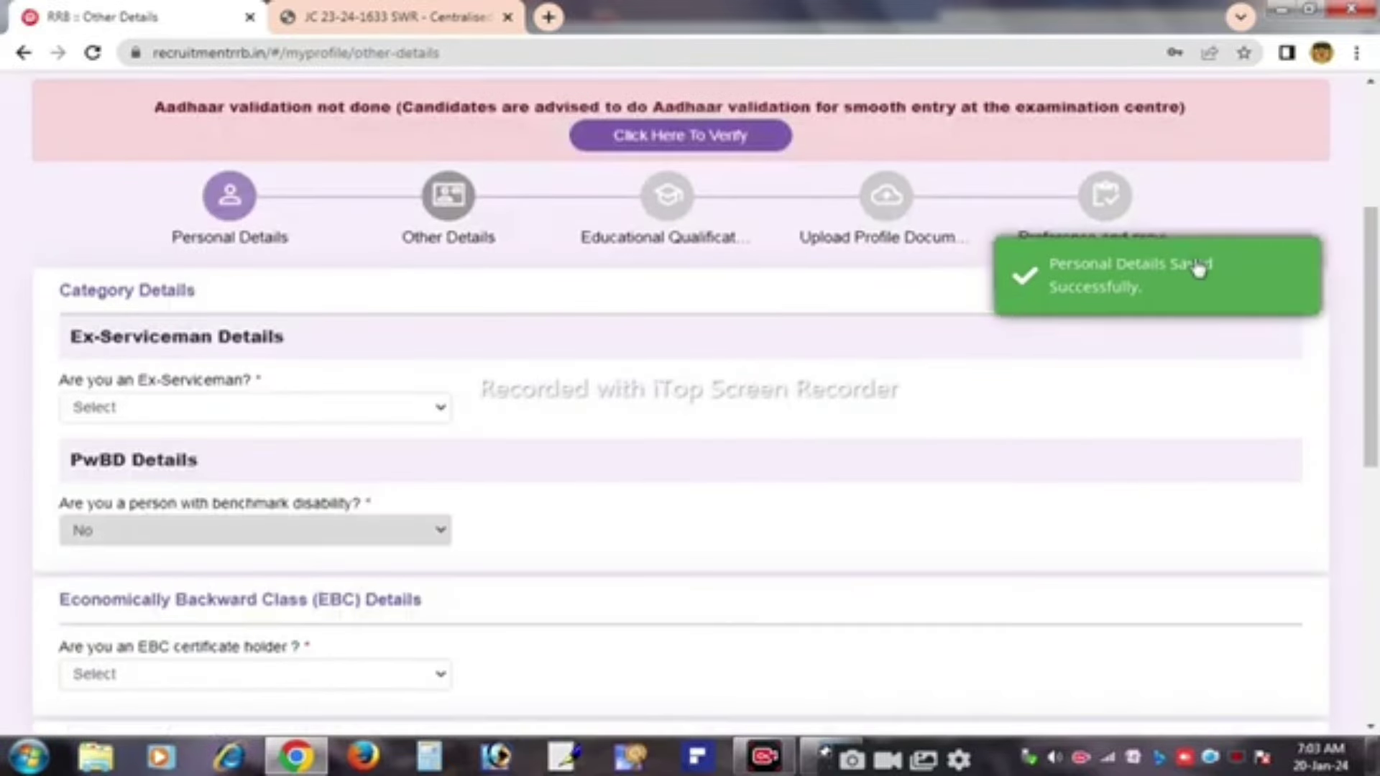
{"action": "left_click", "coordinate": [243, 407]}
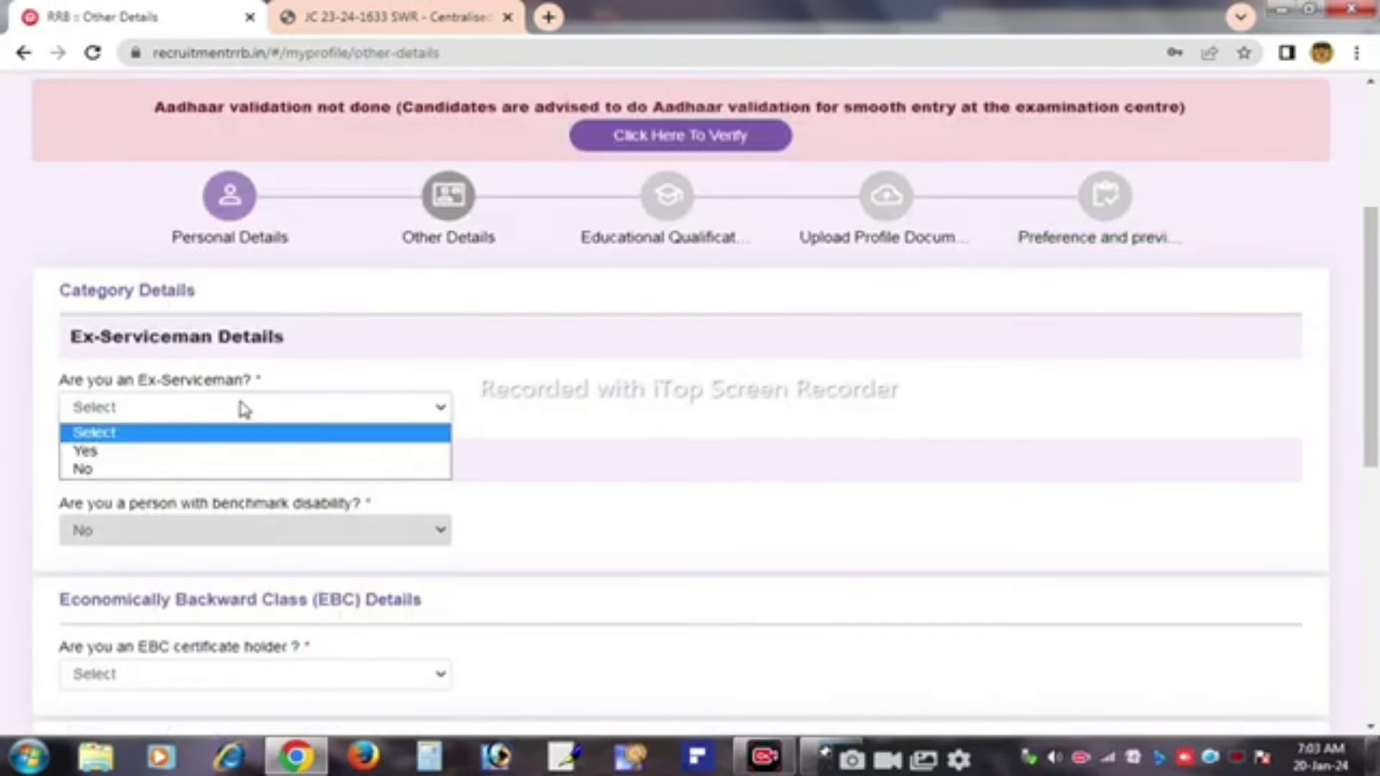
{"action": "left_click", "coordinate": [112, 468]}
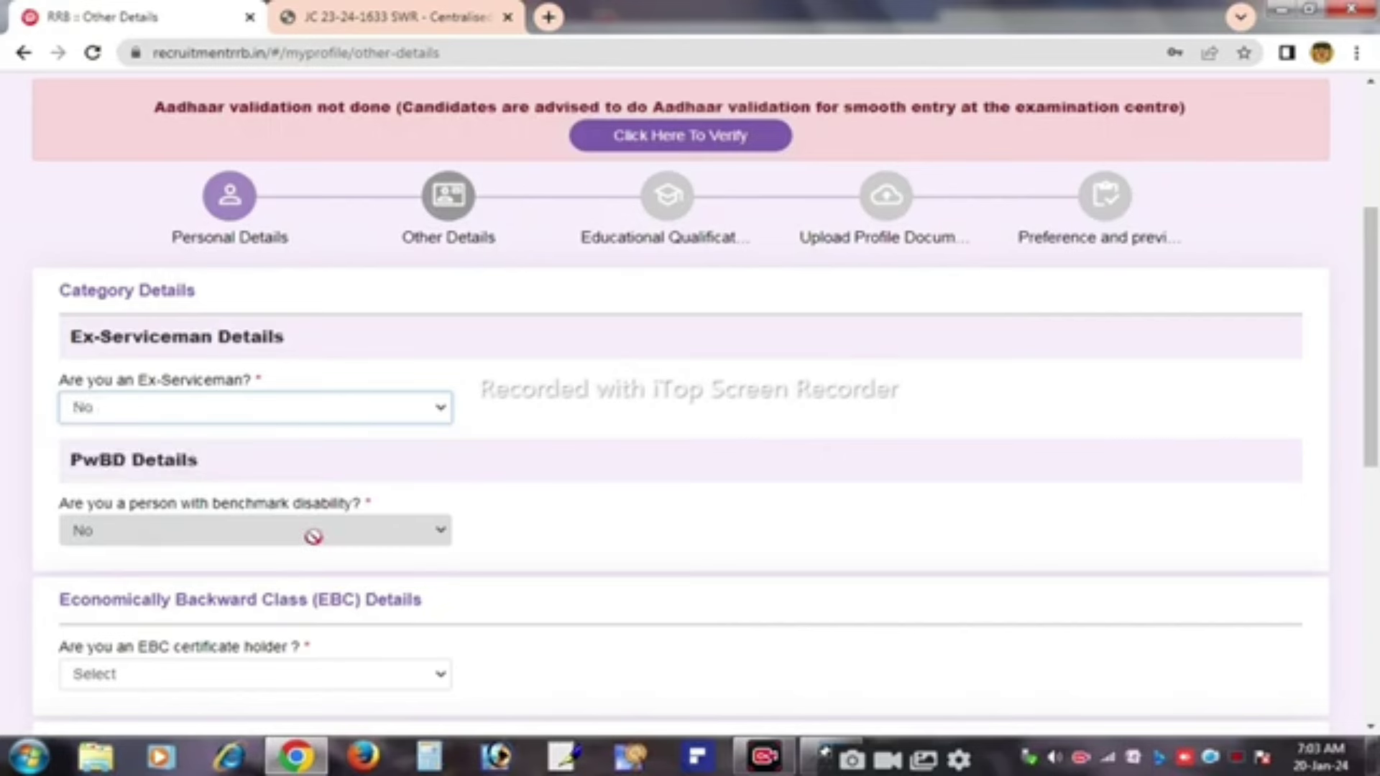
{"action": "scroll", "coordinate": [281, 536], "scroll_direction": "down", "scroll_amount": 1}
{"action": "scroll", "coordinate": [133, 478], "scroll_direction": "down", "scroll_amount": 2}
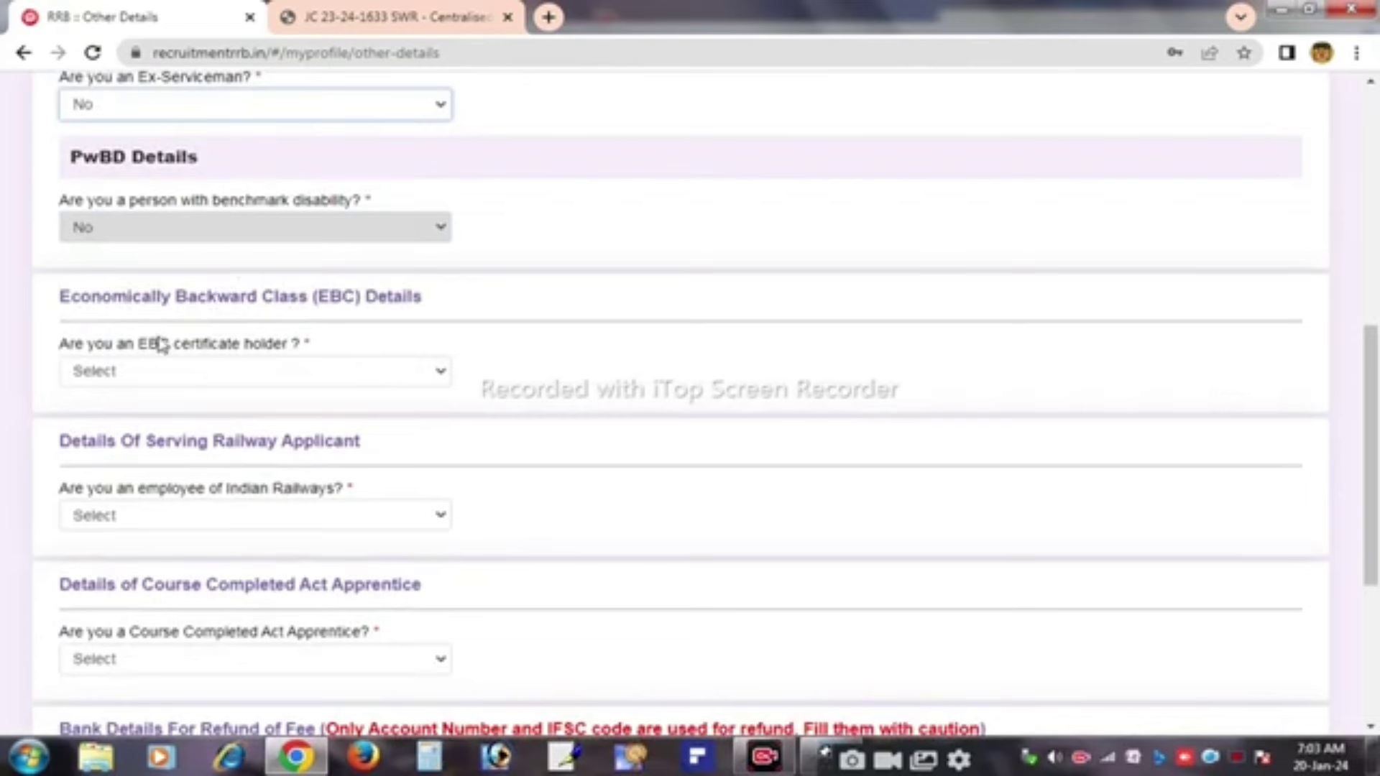
{"action": "left_click", "coordinate": [189, 372]}
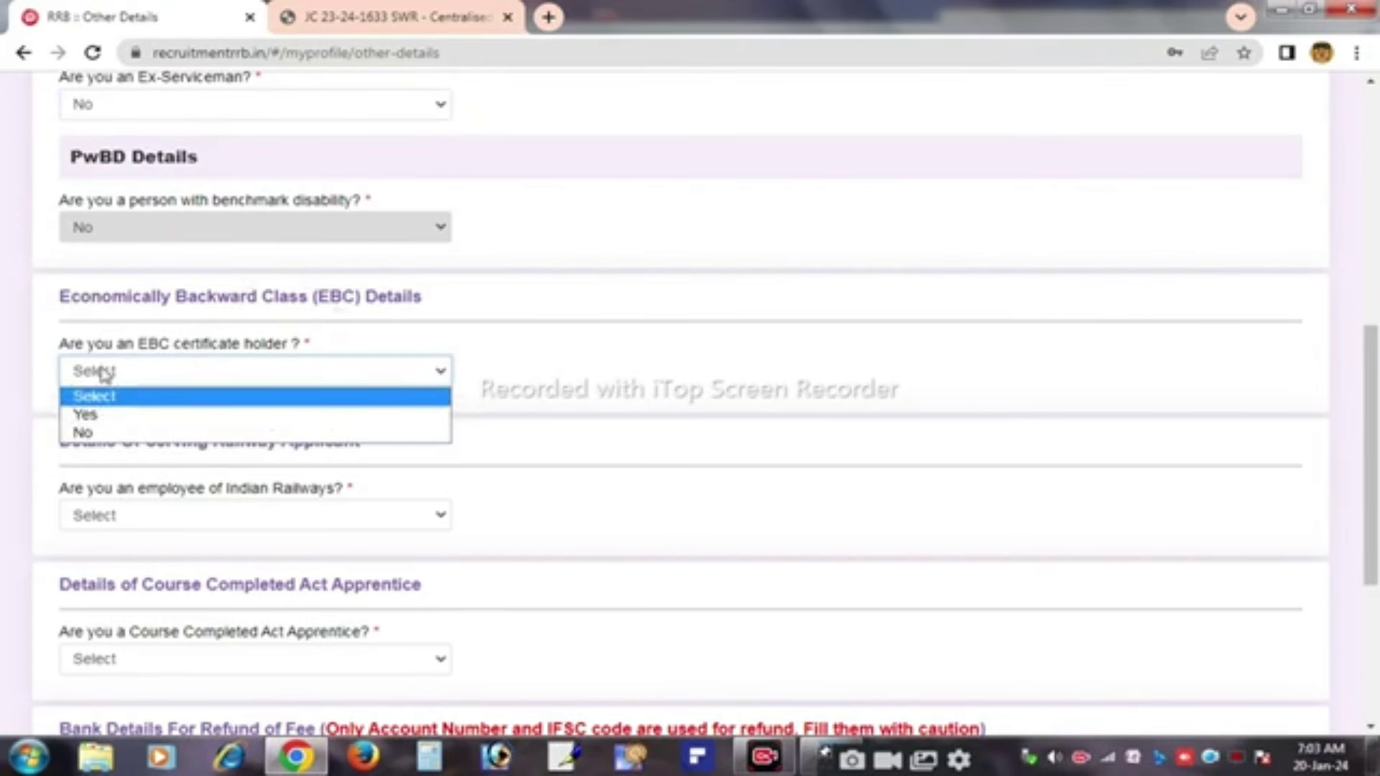
{"action": "left_click", "coordinate": [113, 433]}
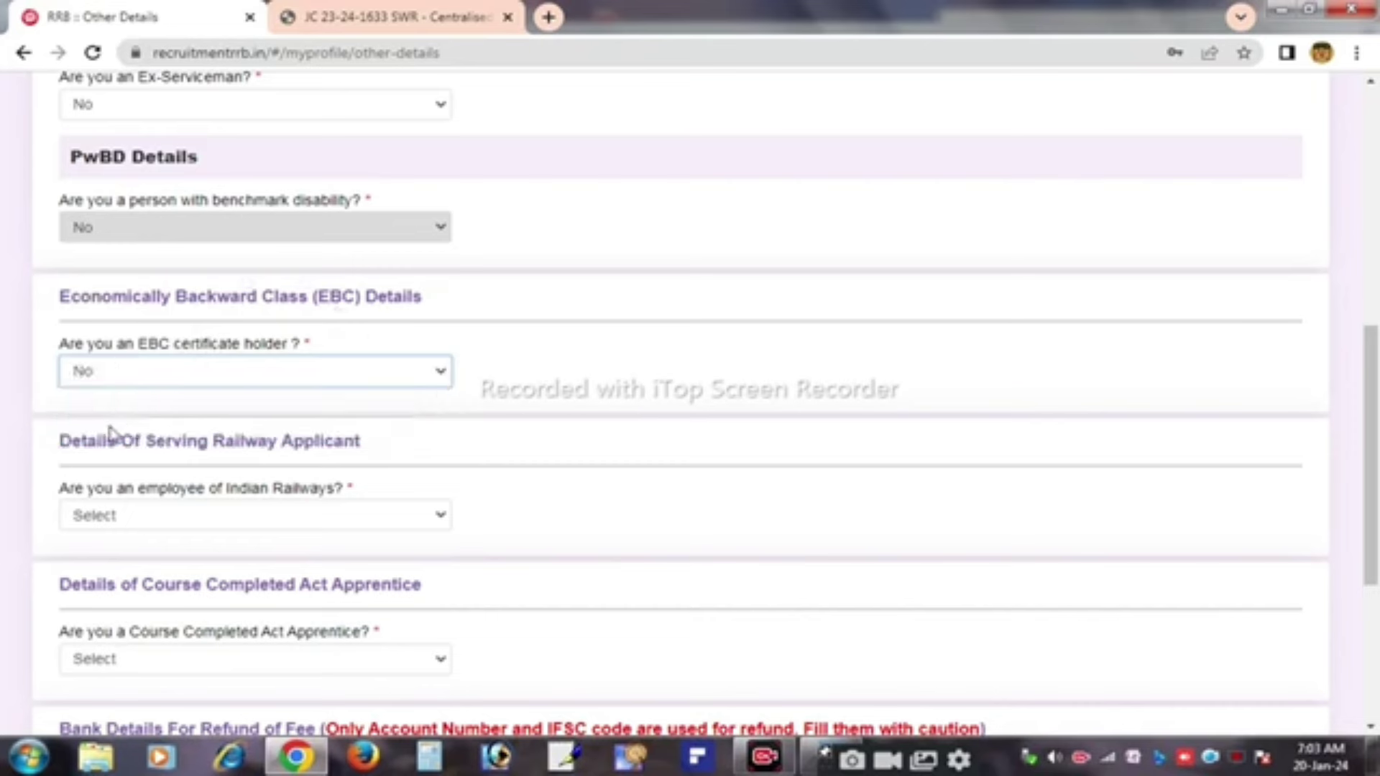
Answer No for Railways employee and Act Apprentice, with current organization Not Applicable.
{"action": "scroll", "coordinate": [155, 439], "scroll_direction": "down", "scroll_amount": 2}
{"action": "left_click", "coordinate": [177, 412]}
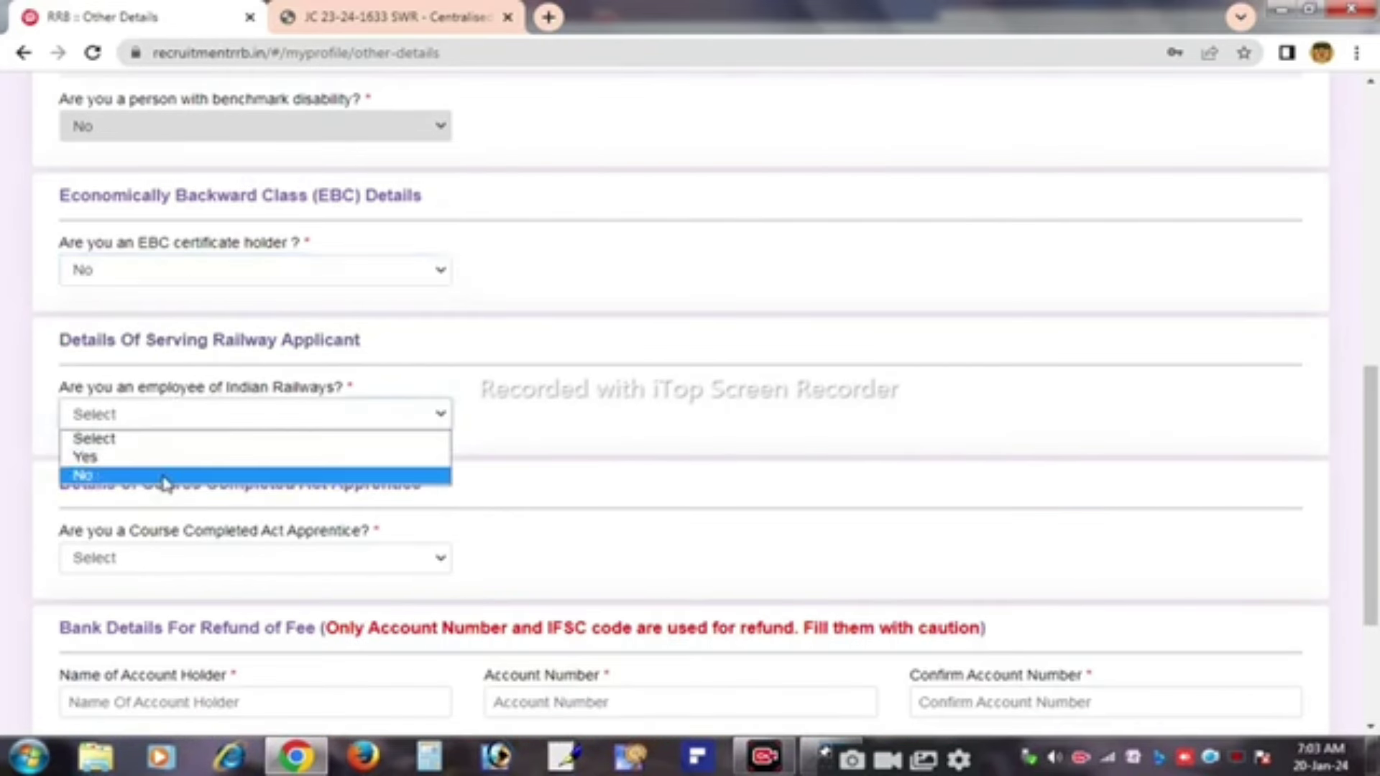
{"action": "left_click", "coordinate": [164, 475]}
{"action": "scroll", "coordinate": [244, 438], "scroll_direction": "down", "scroll_amount": 3}
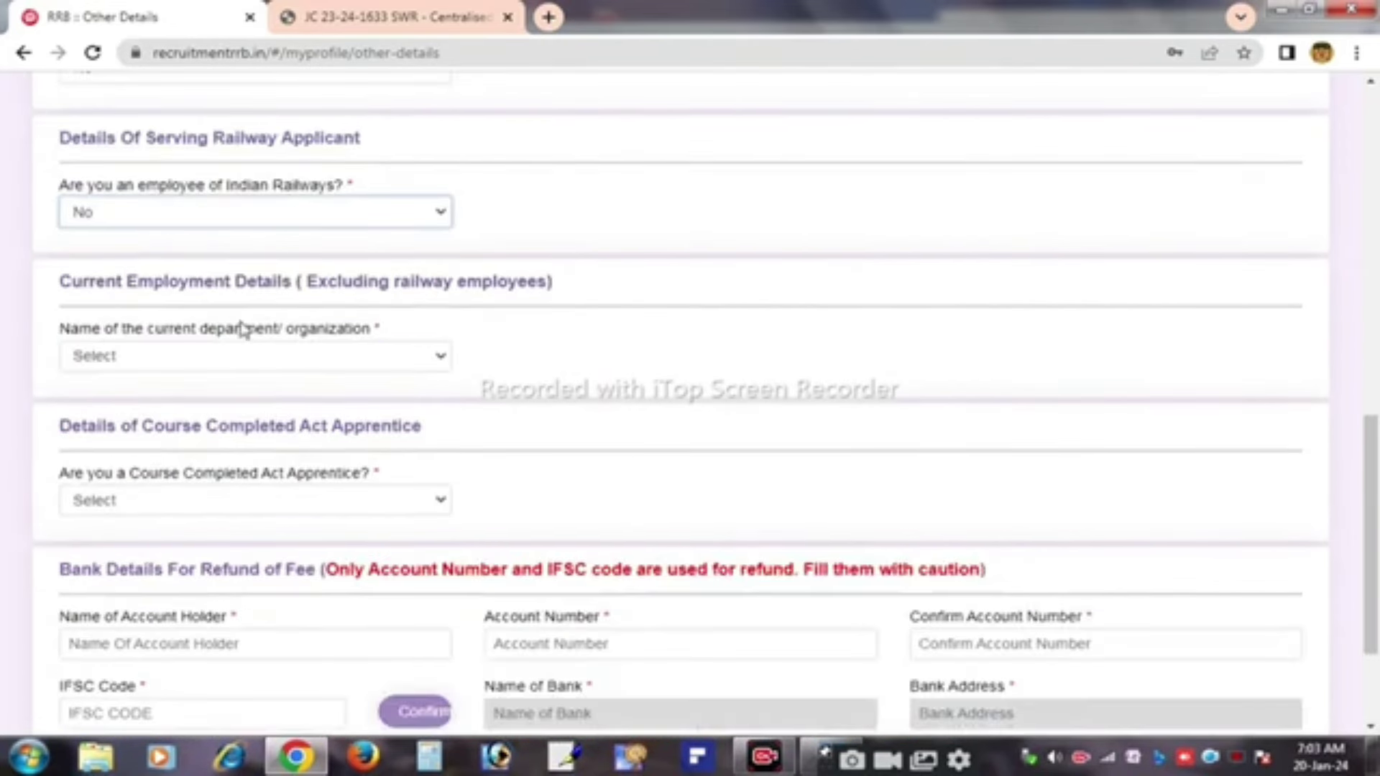
{"action": "left_click", "coordinate": [219, 355]}
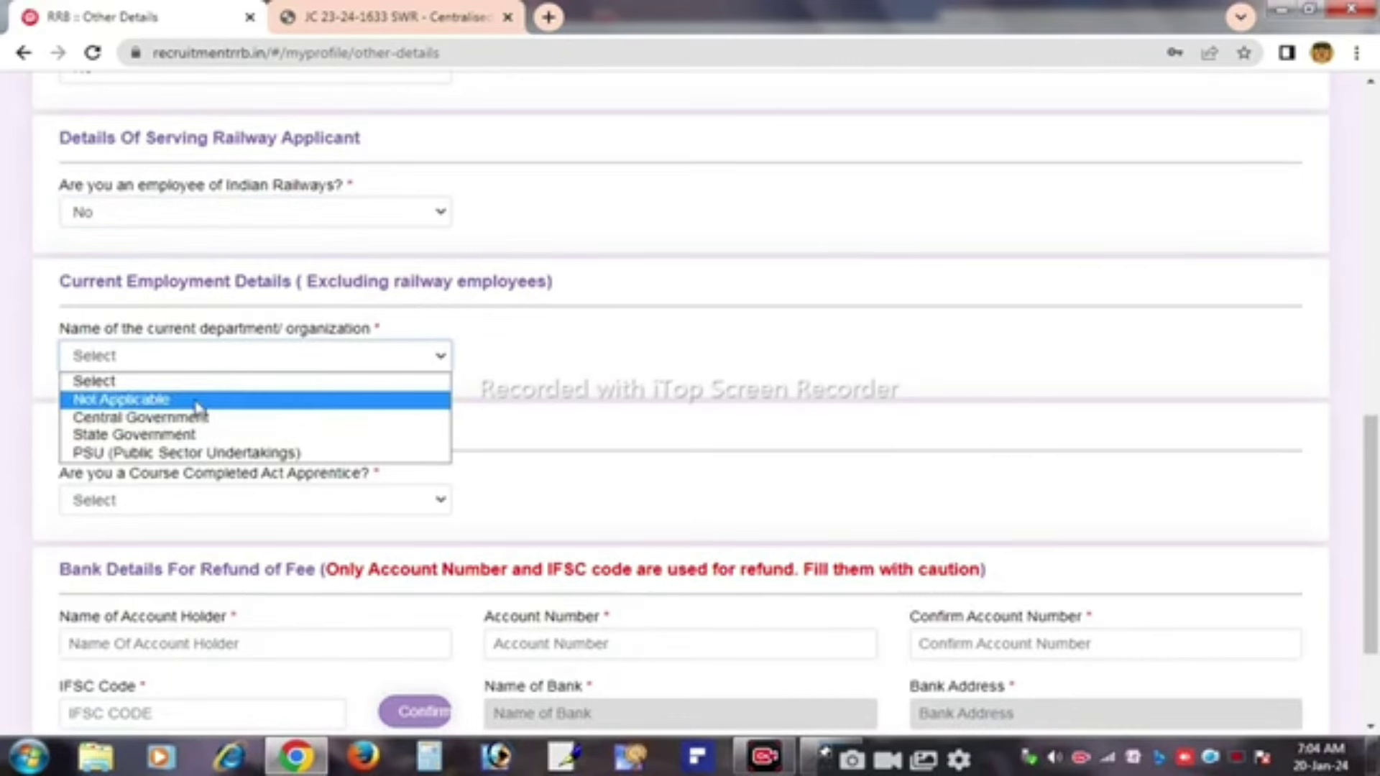
{"action": "left_click", "coordinate": [194, 399]}
{"action": "scroll", "coordinate": [324, 367], "scroll_direction": "down", "scroll_amount": 3}
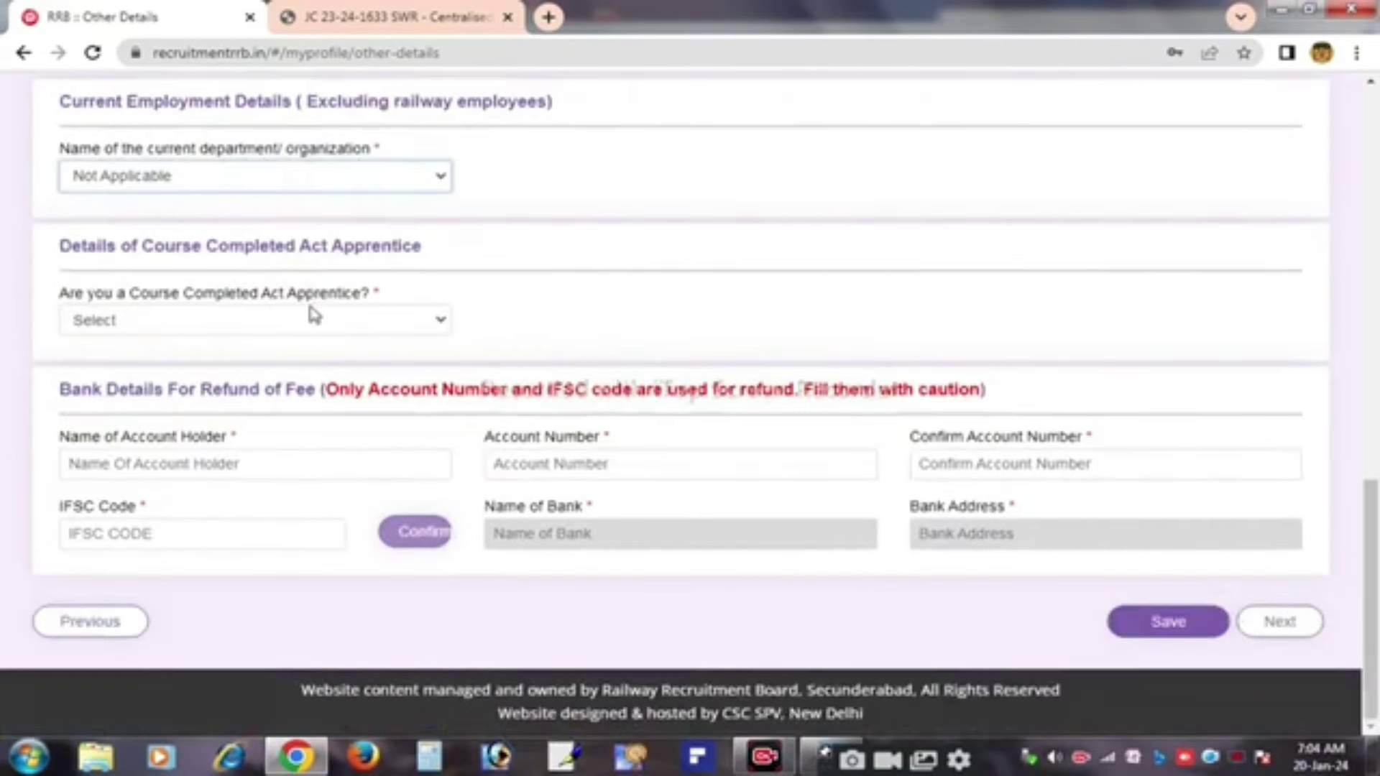
{"action": "left_click", "coordinate": [311, 318]}
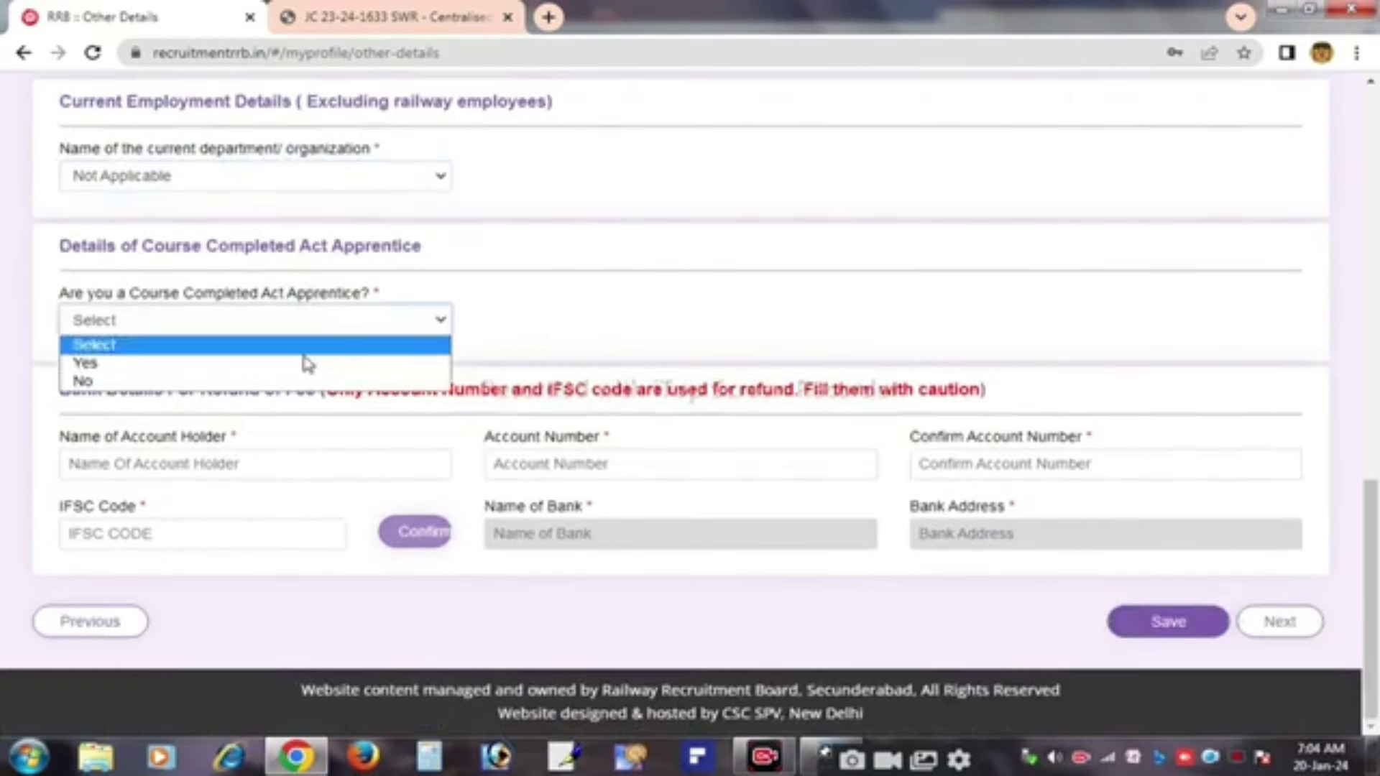
{"action": "left_click", "coordinate": [258, 383]}
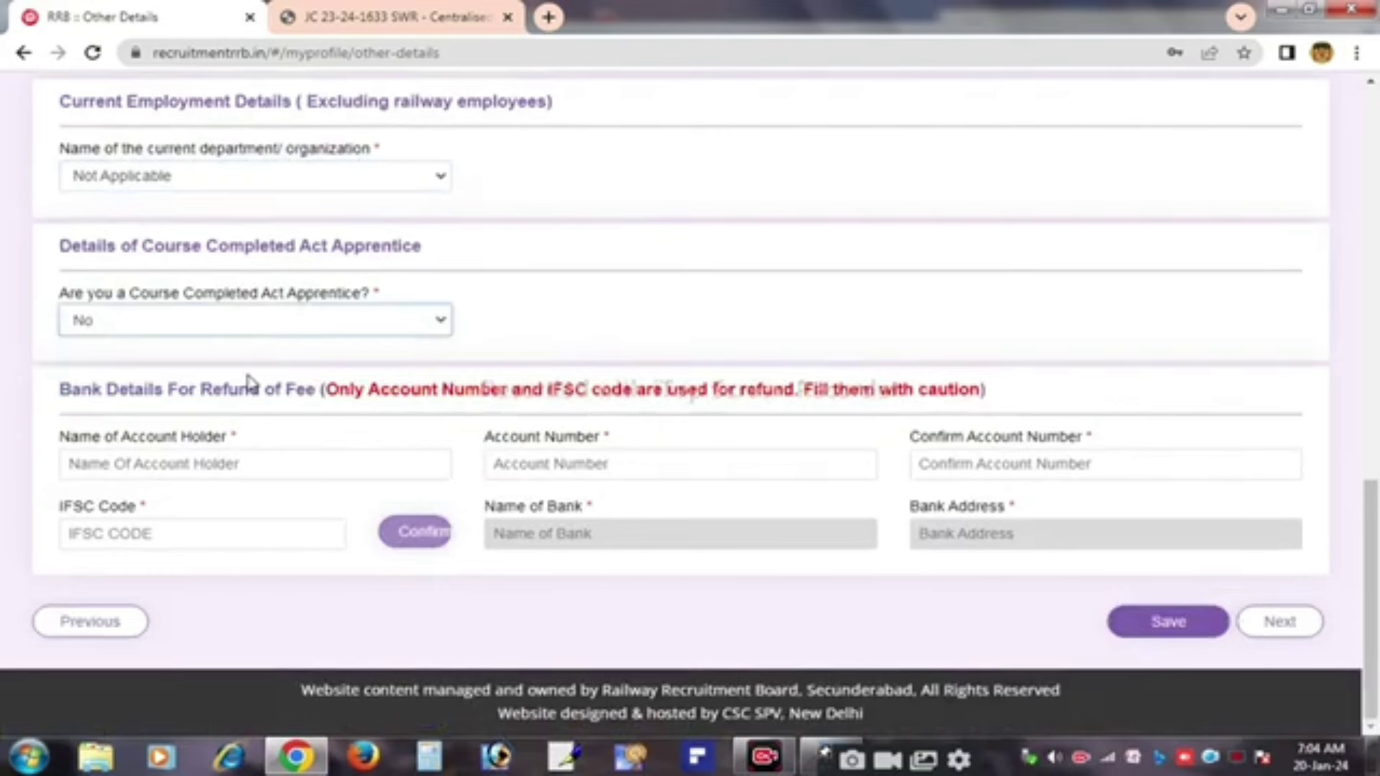
{"action": "left_click", "coordinate": [166, 475]}
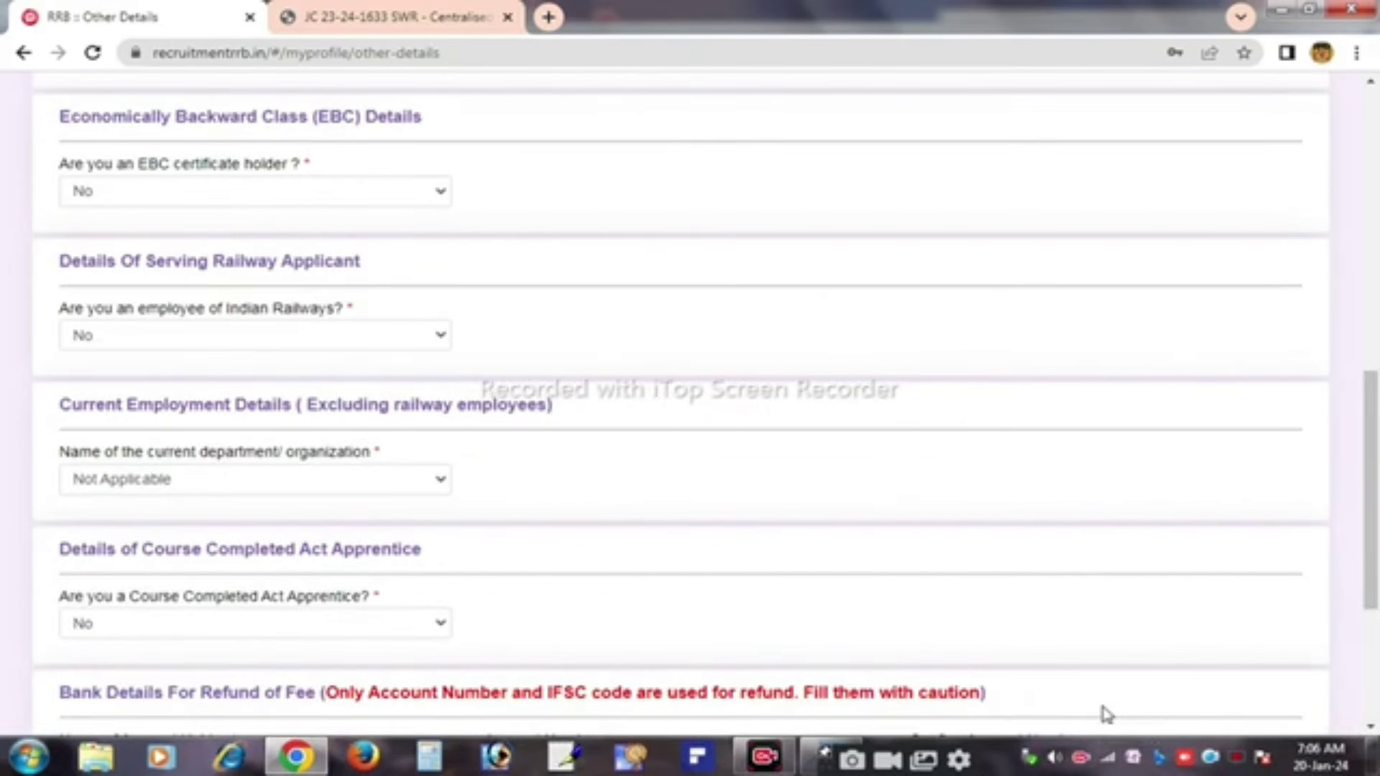
Save the Other Details with refund bank info and continue to Educational Qualification.
{"action": "scroll", "coordinate": [1026, 577], "scroll_direction": "down", "scroll_amount": 5}
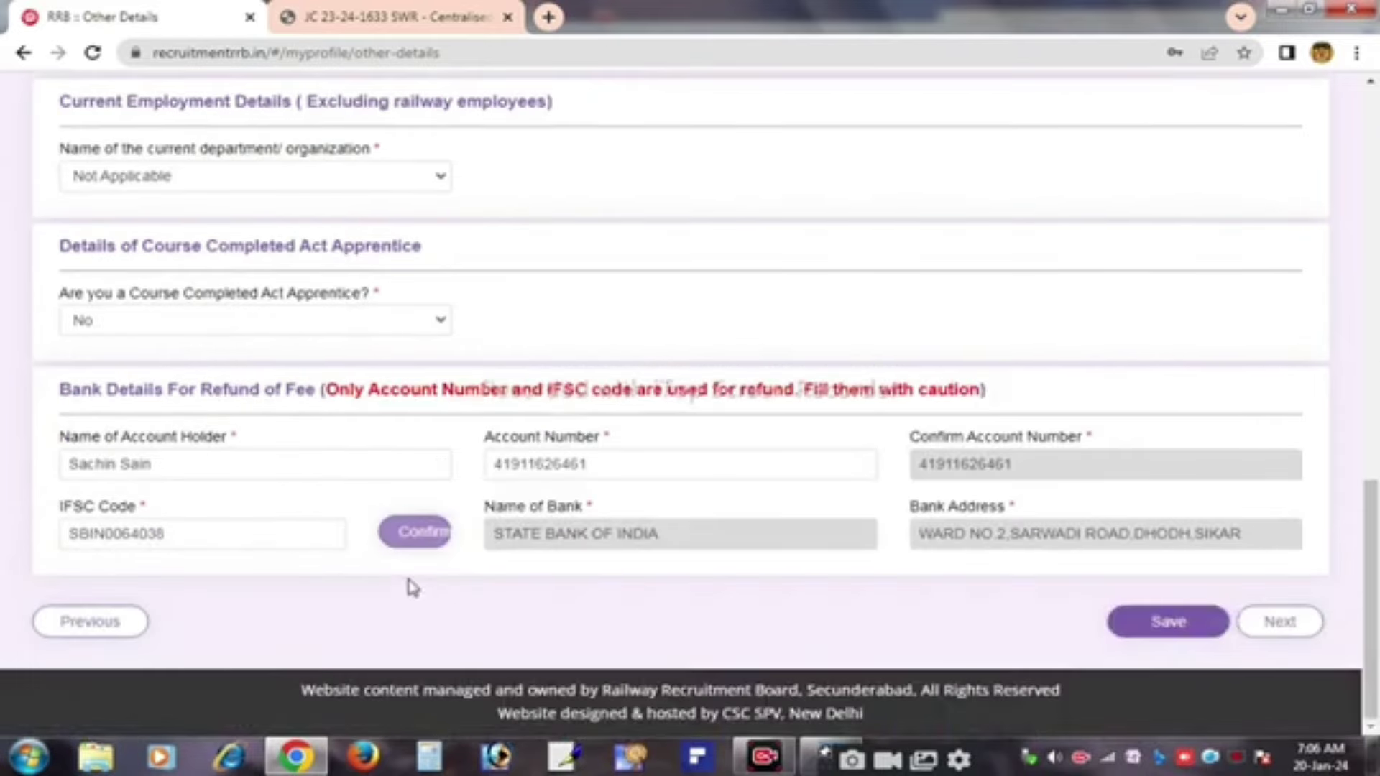
{"action": "left_click", "coordinate": [1195, 645]}
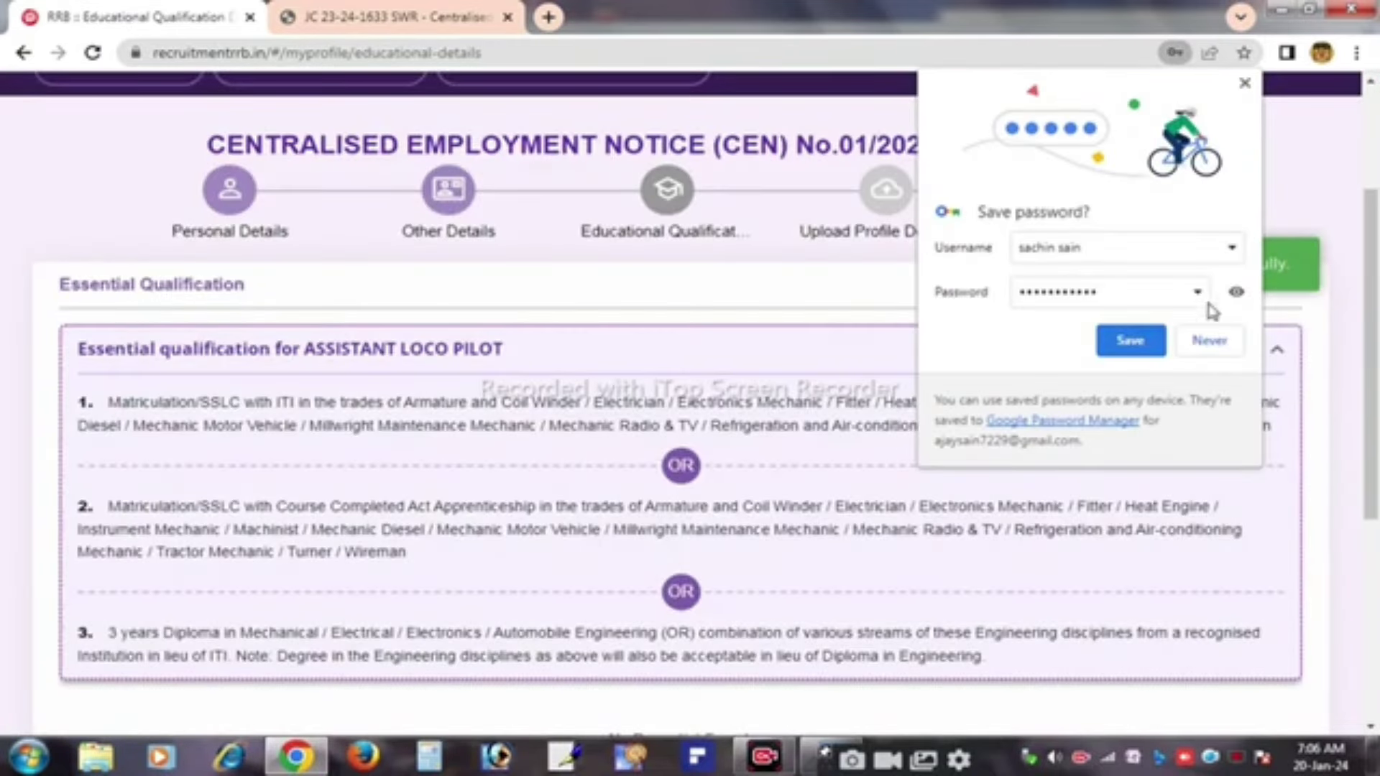
Set the Matriculation qualification state to RAJASTHAN and district to Sirohi.
{"action": "left_click", "coordinate": [1211, 340]}
{"action": "scroll", "coordinate": [357, 481], "scroll_direction": "down", "scroll_amount": 4}
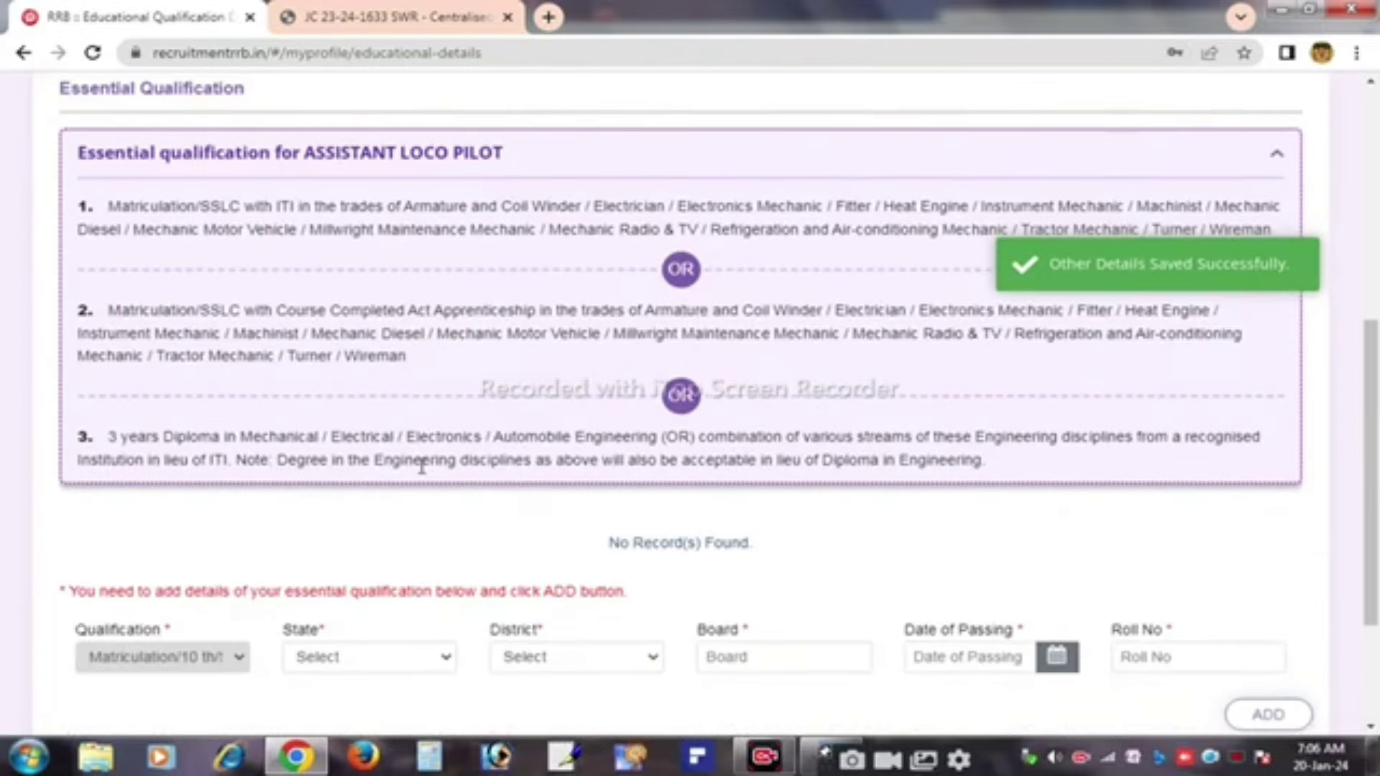
{"action": "scroll", "coordinate": [425, 467], "scroll_direction": "down", "scroll_amount": 3}
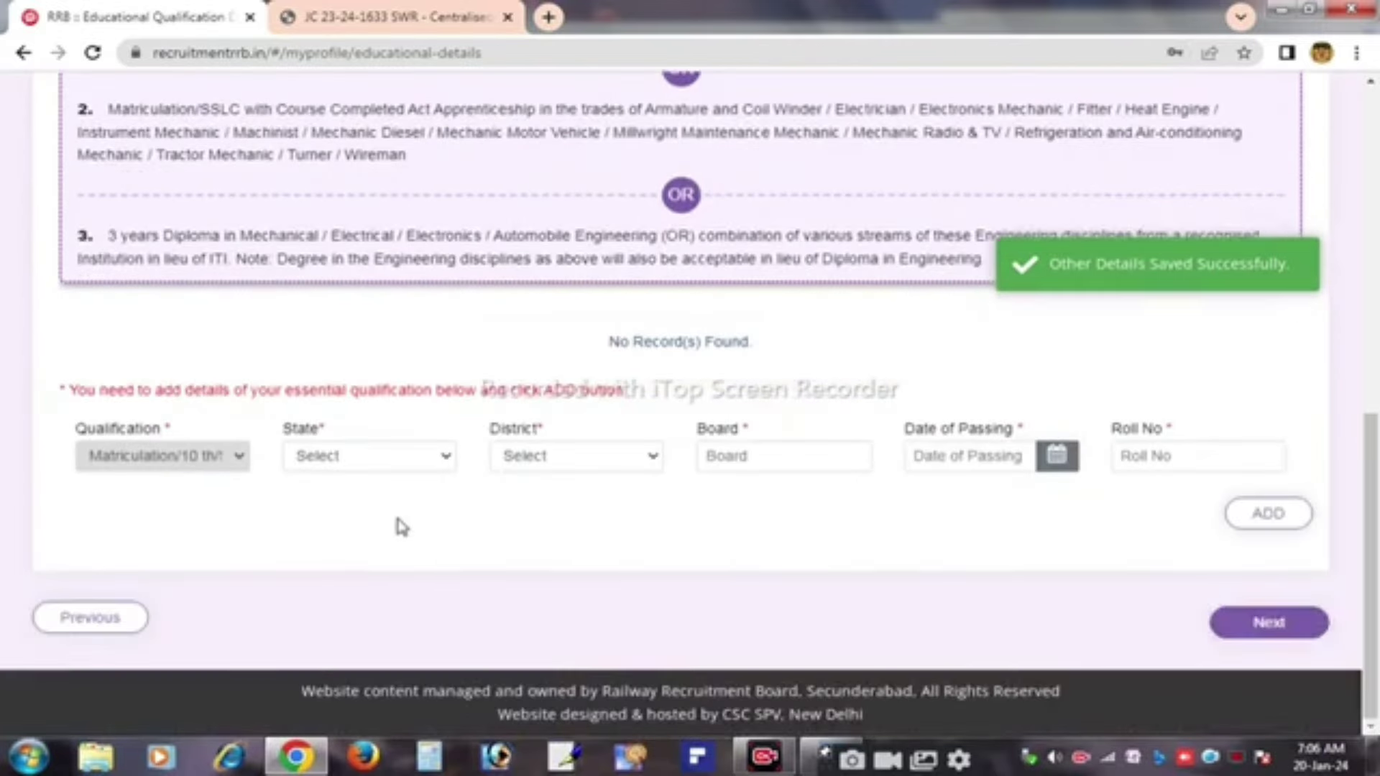
{"action": "left_click", "coordinate": [348, 457]}
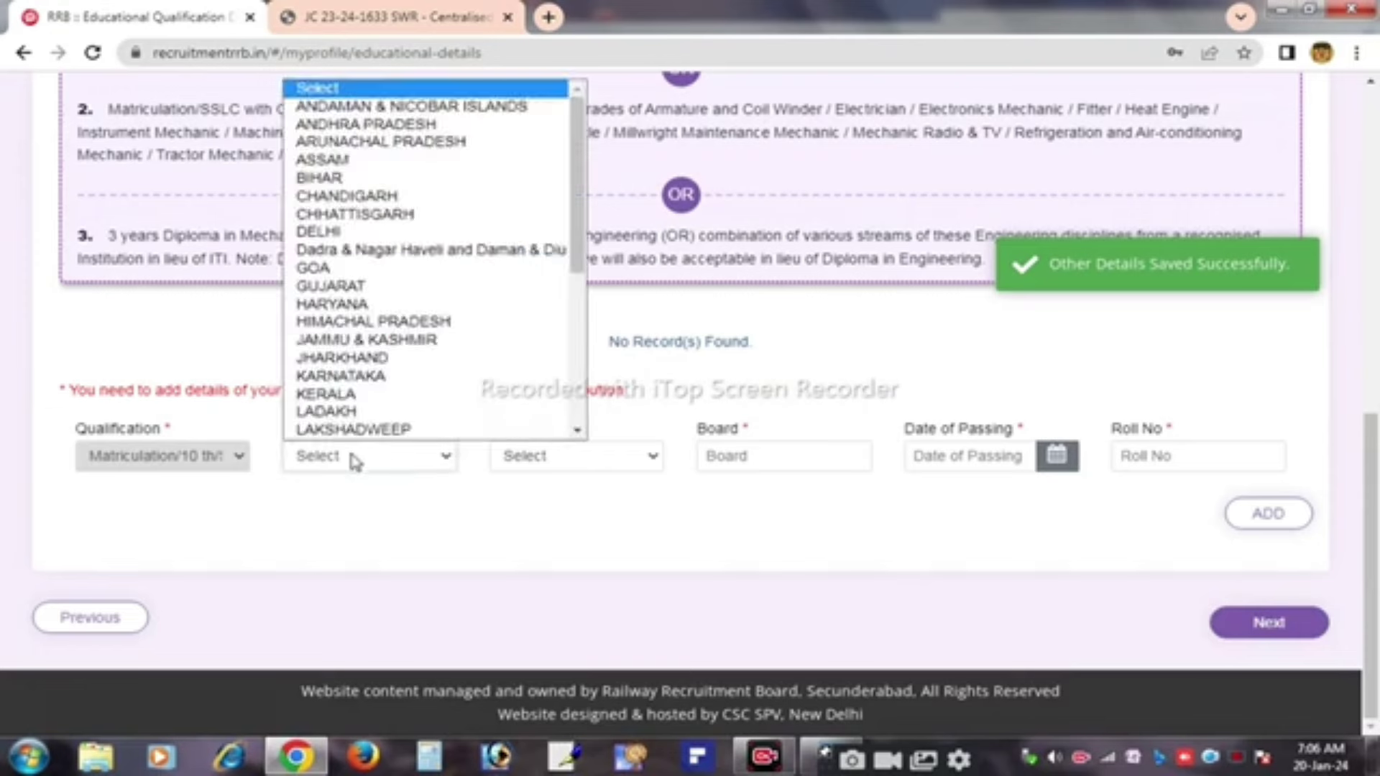
{"action": "left_click", "coordinate": [232, 453]}
{"action": "left_click", "coordinate": [430, 467]}
{"action": "scroll", "coordinate": [425, 382], "scroll_direction": "down", "scroll_amount": 5}
{"action": "left_click", "coordinate": [407, 310]}
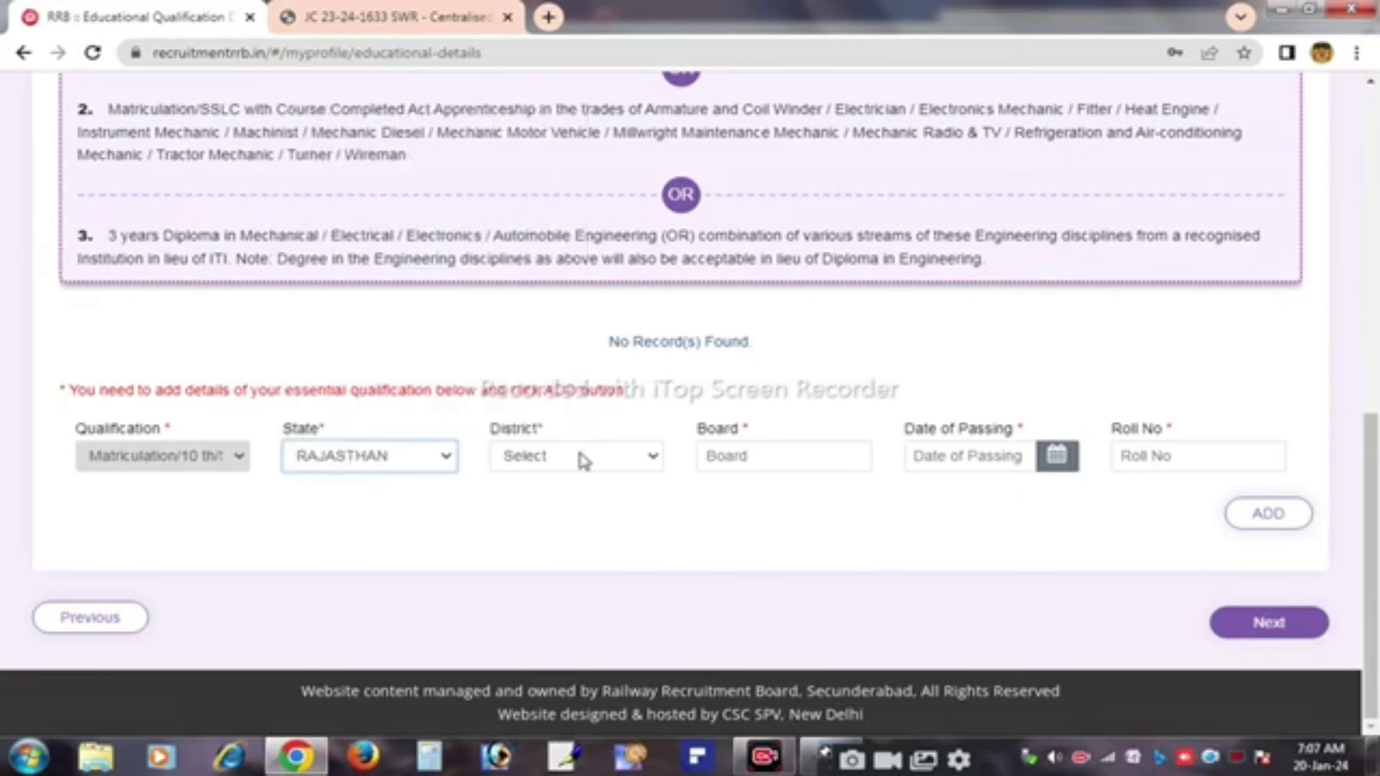
{"action": "left_click", "coordinate": [576, 450]}
{"action": "scroll", "coordinate": [570, 338], "scroll_direction": "down", "scroll_amount": 5}
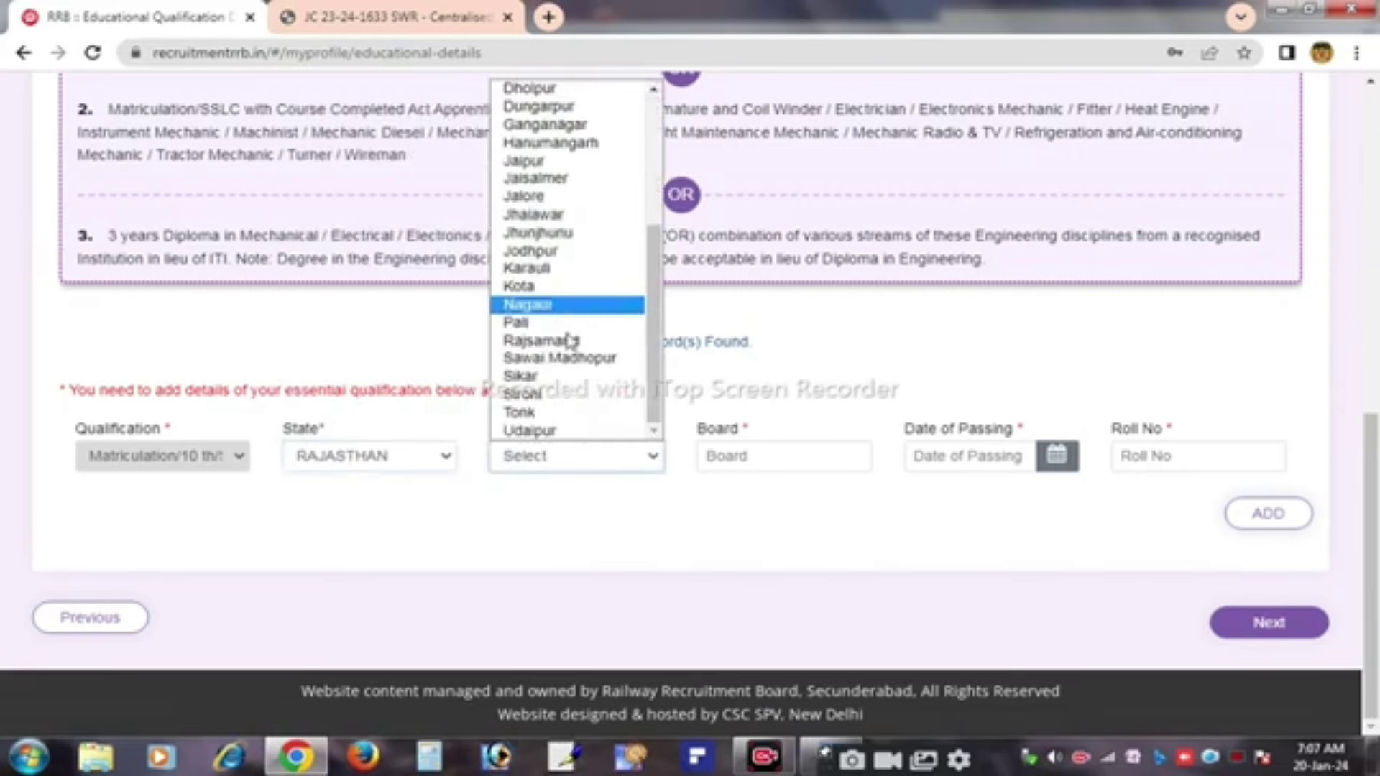
{"action": "left_click", "coordinate": [569, 393]}
{"action": "left_click", "coordinate": [779, 463]}
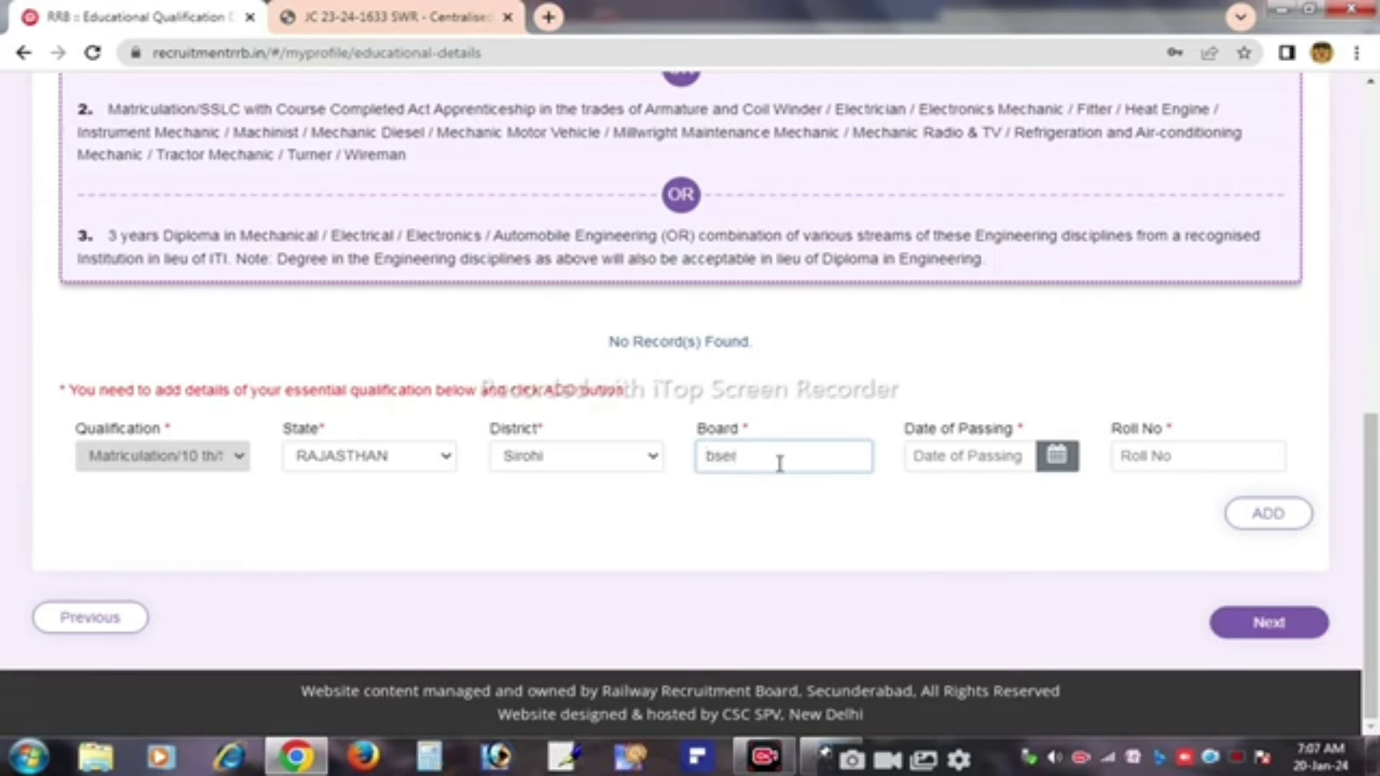
Set date of passing 15/02/2024, enter the roll number, and add the Matriculation record.
{"action": "left_click", "coordinate": [974, 452]}
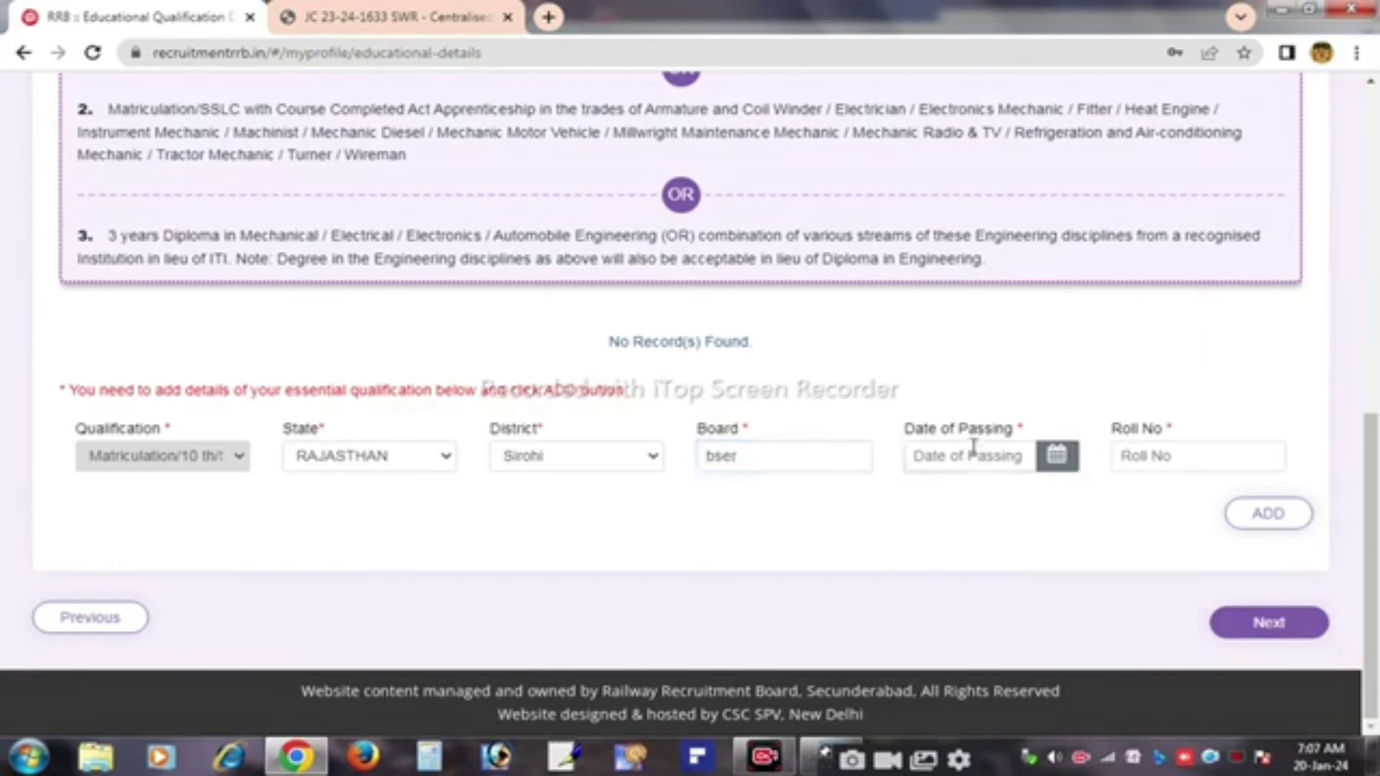
{"action": "left_click", "coordinate": [1061, 194]}
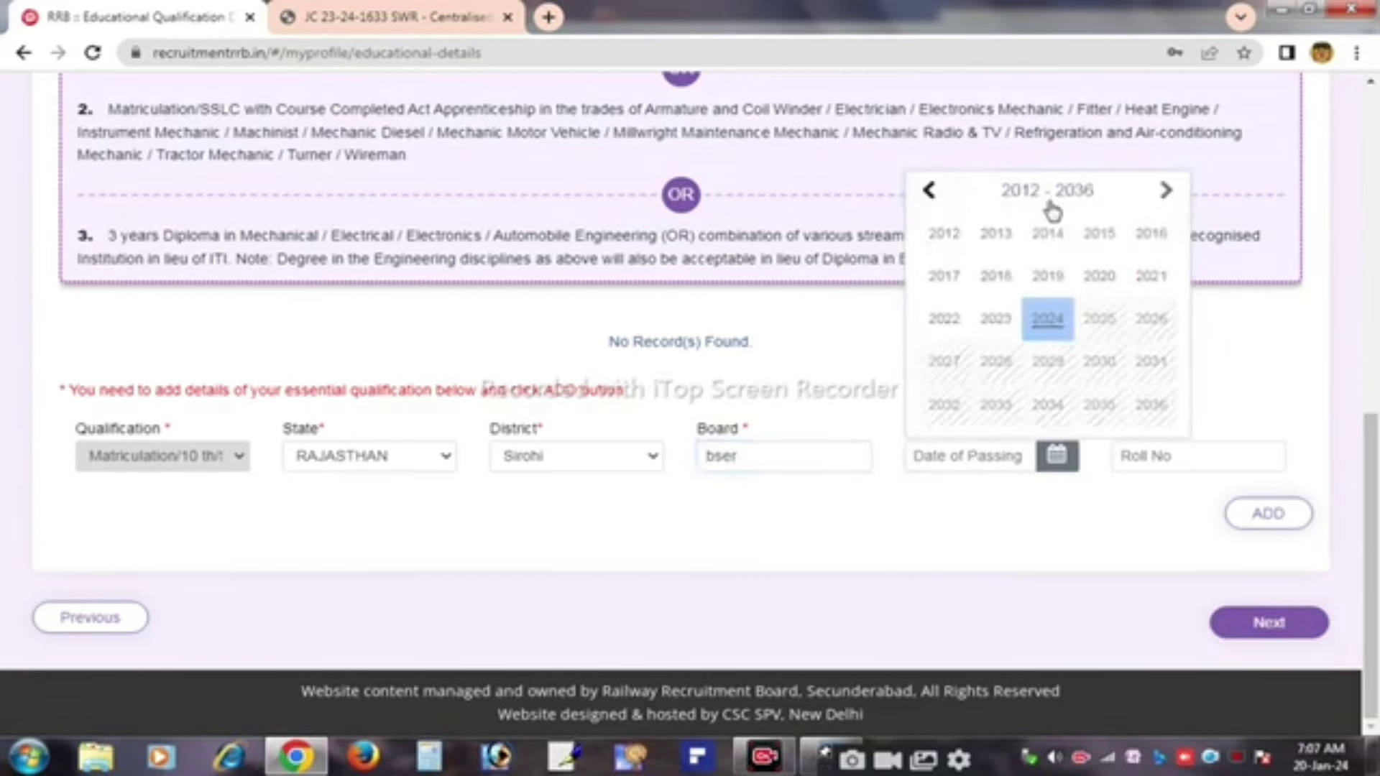
{"action": "left_click", "coordinate": [940, 230]}
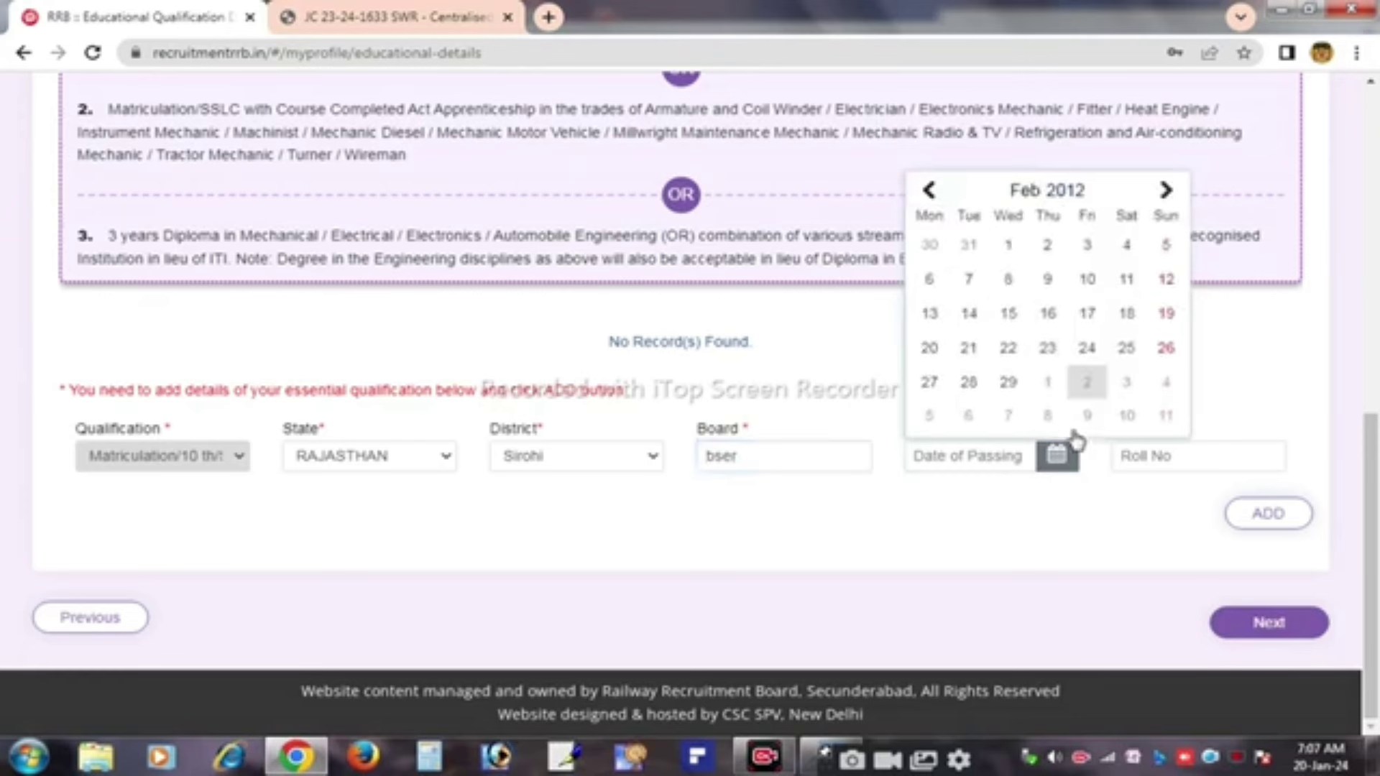
{"action": "left_click", "coordinate": [1010, 316]}
{"action": "left_click", "coordinate": [1055, 459]}
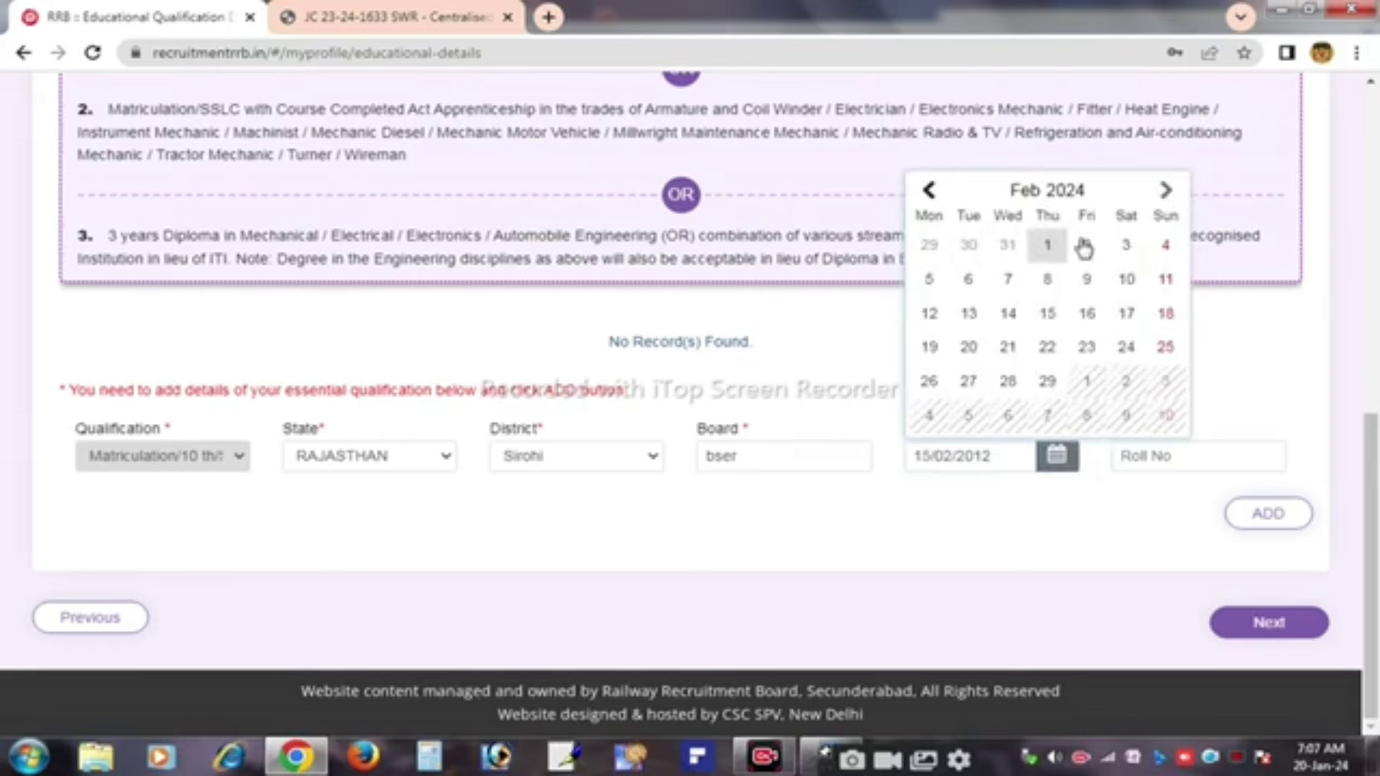
{"action": "left_click", "coordinate": [1048, 314]}
{"action": "left_click", "coordinate": [1167, 449]}
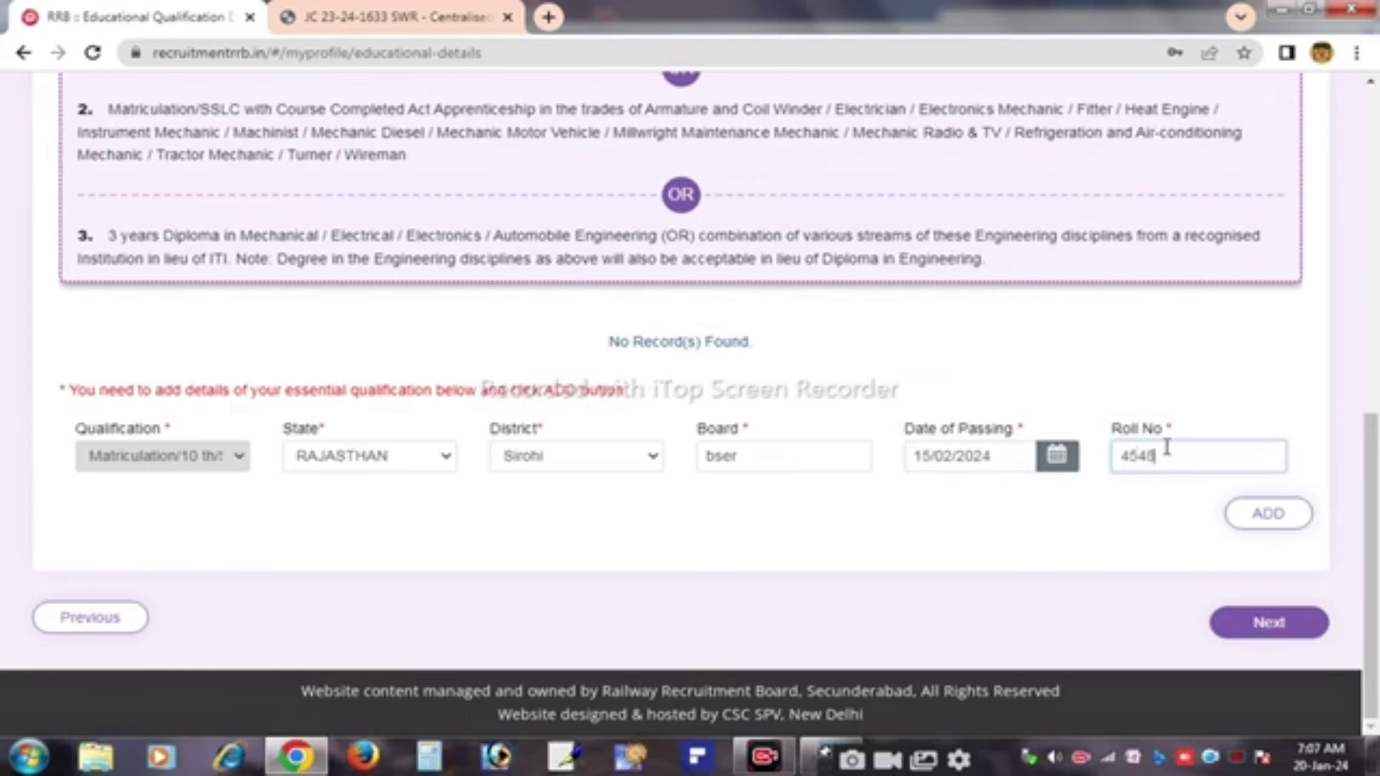
{"action": "left_click", "coordinate": [1266, 519]}
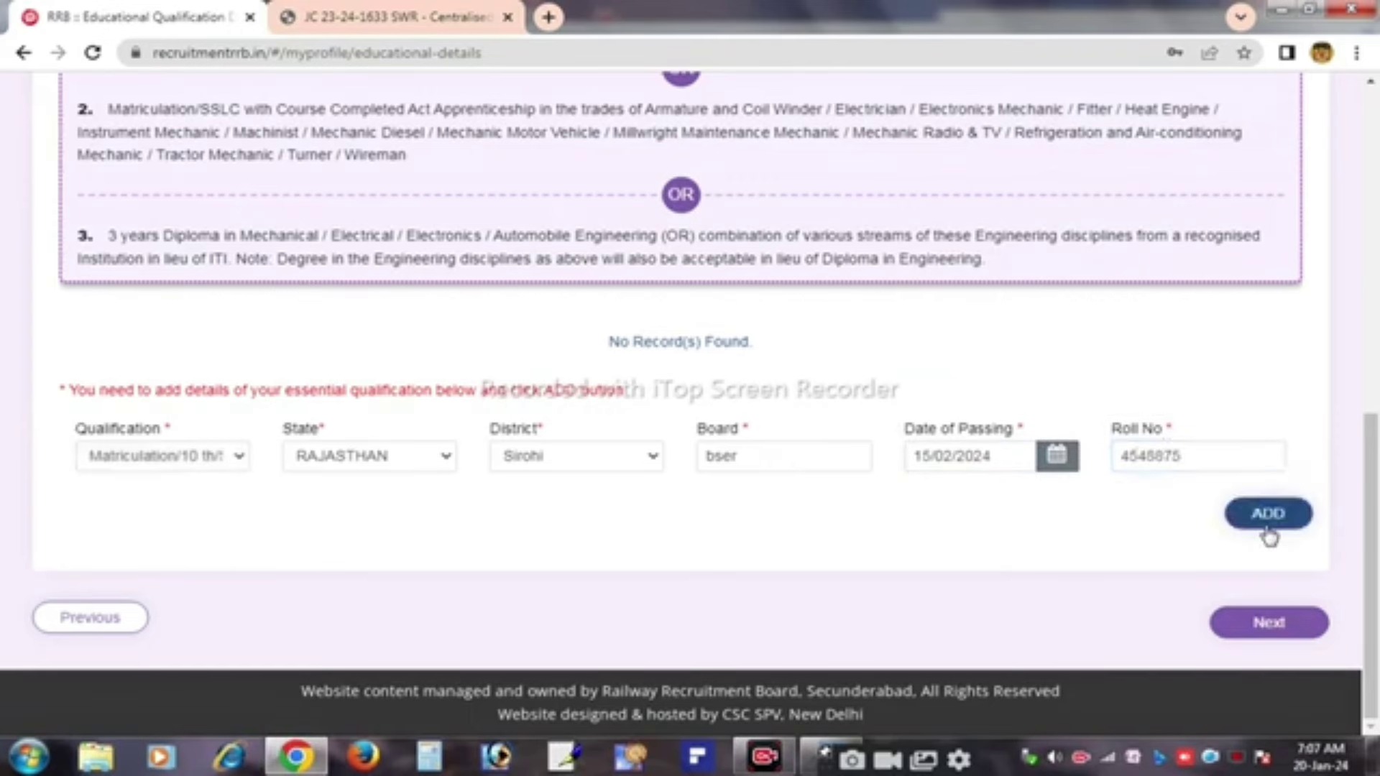
{"action": "scroll", "coordinate": [248, 489], "scroll_direction": "down", "scroll_amount": 2}
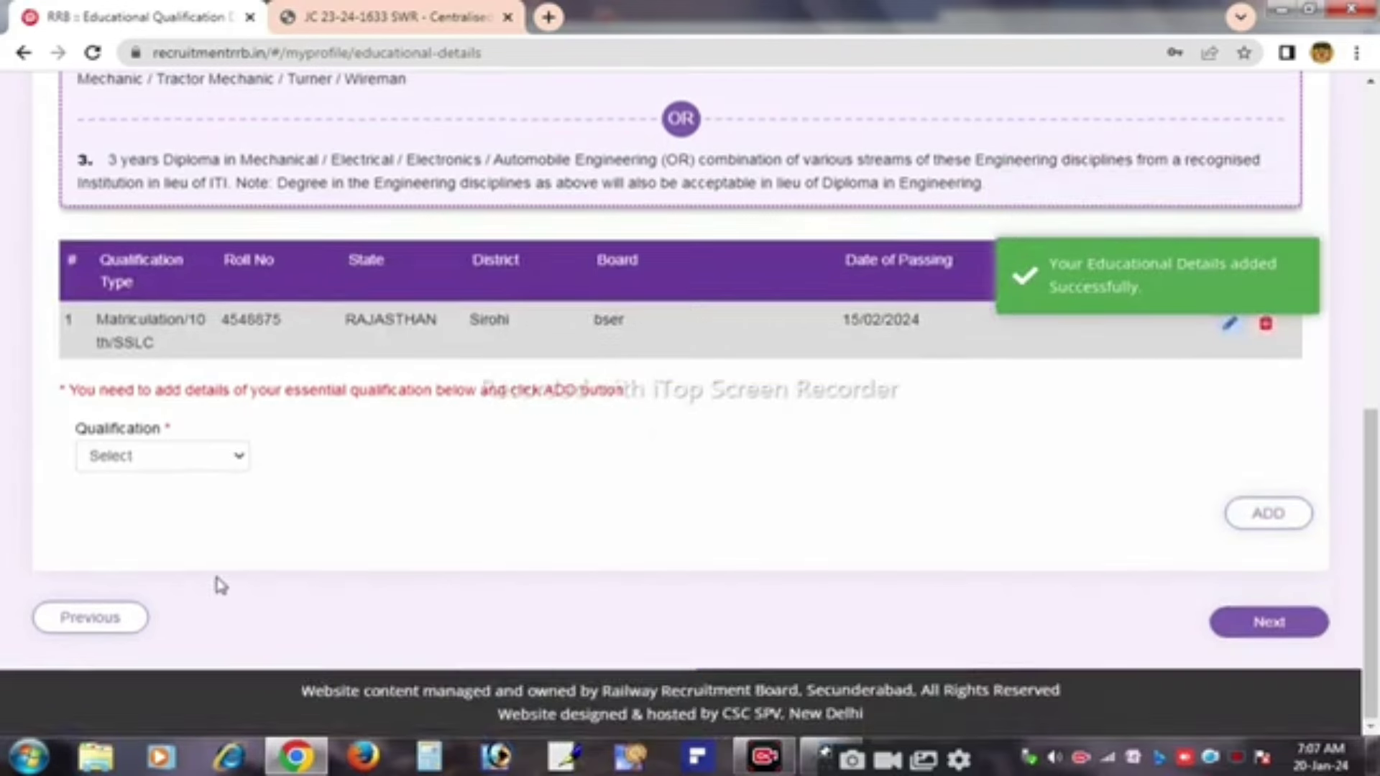
Start an ITI qualification: trade Electrician, state RAJASTHAN, district Sirohi, institute entered.
{"action": "left_click", "coordinate": [194, 456]}
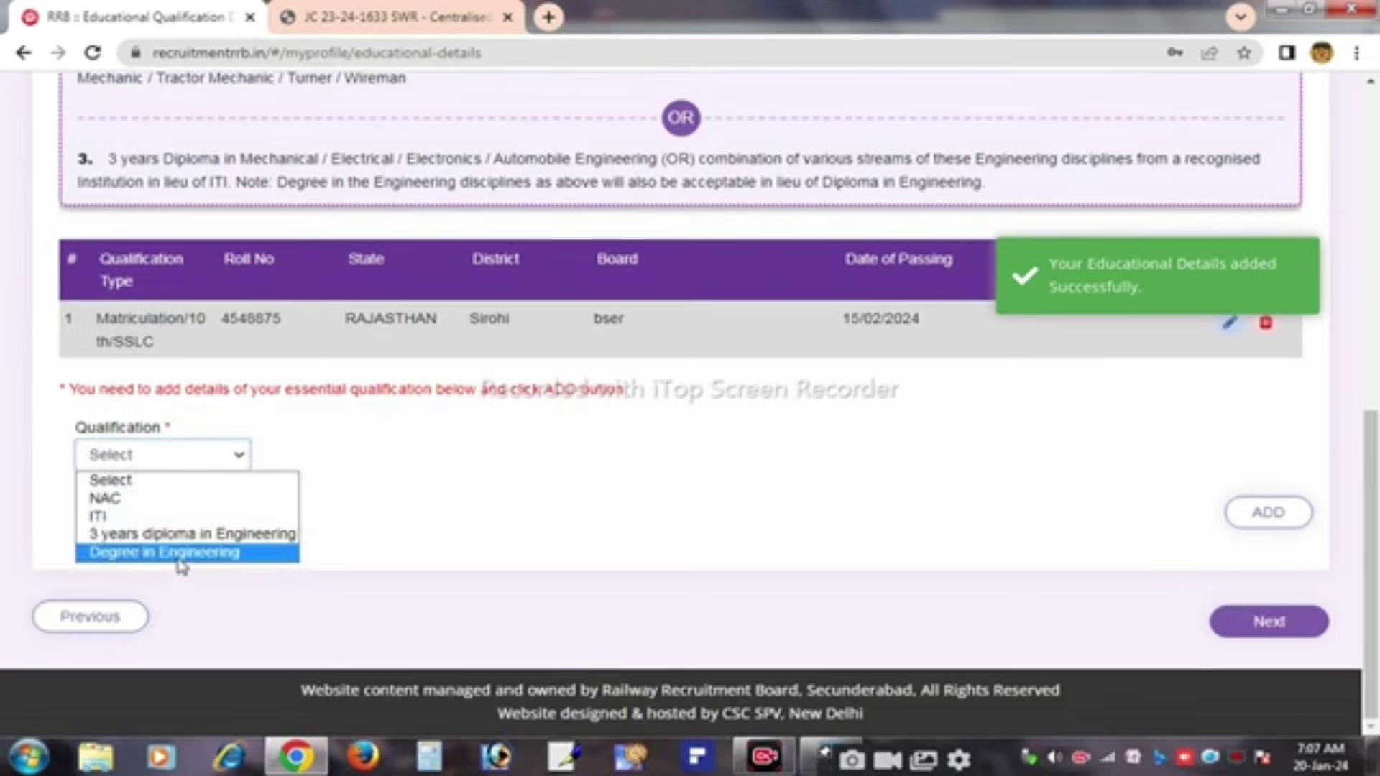
{"action": "left_click", "coordinate": [164, 519]}
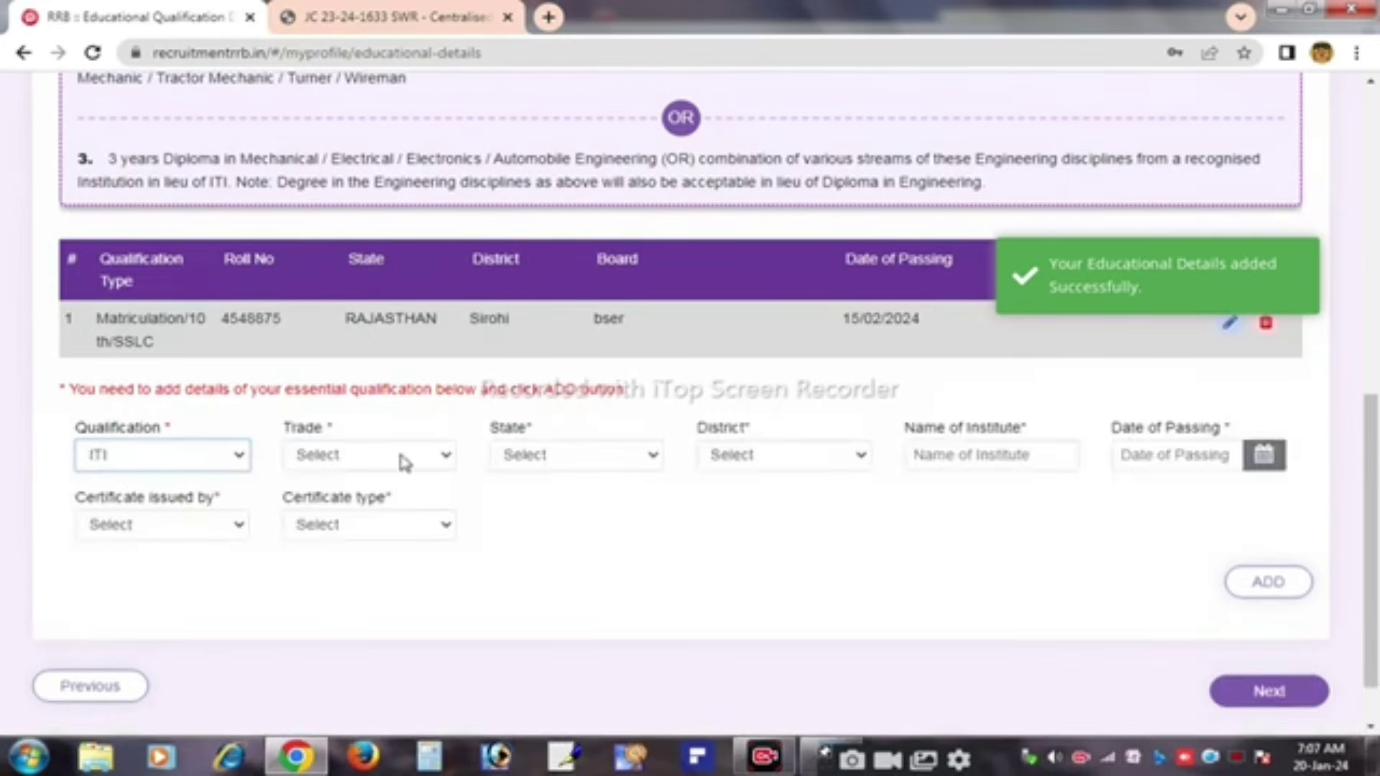
{"action": "left_click", "coordinate": [397, 453]}
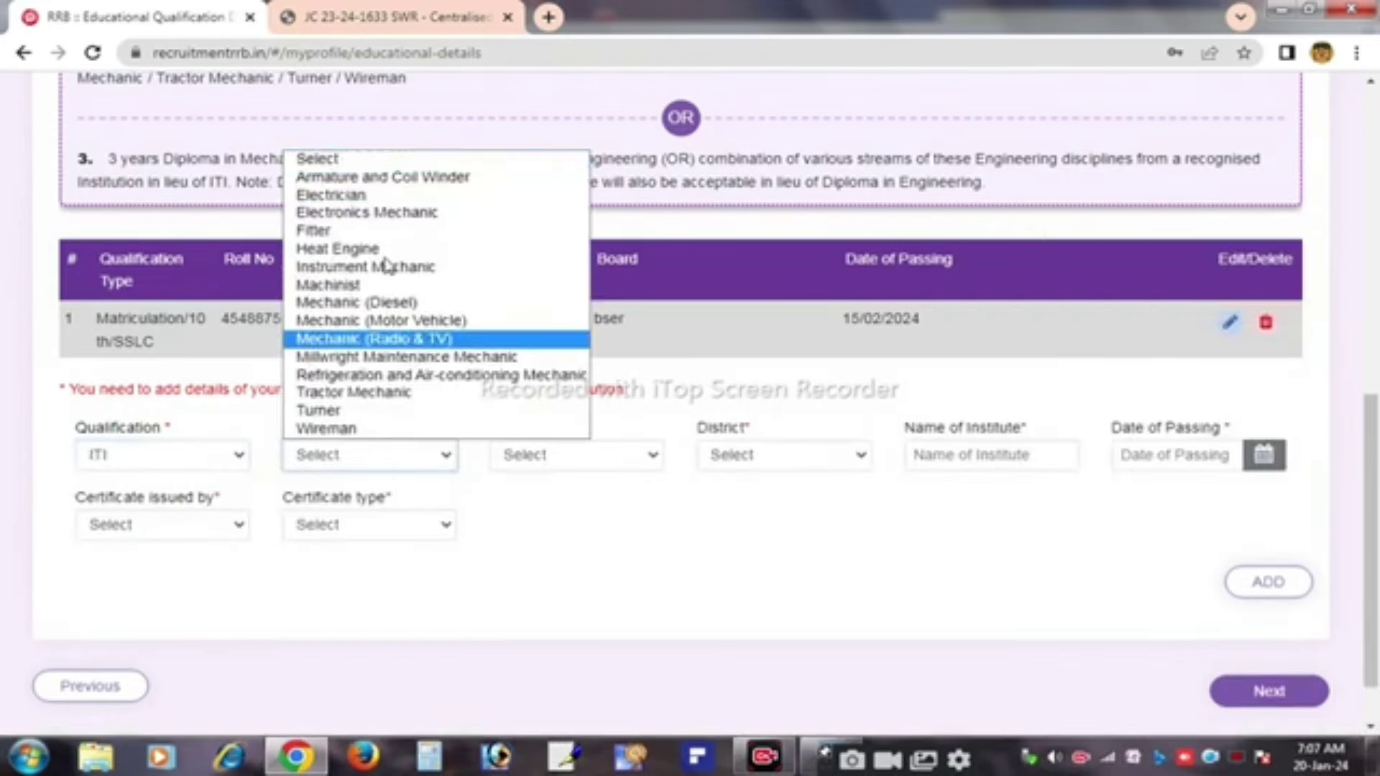
{"action": "left_click", "coordinate": [397, 195]}
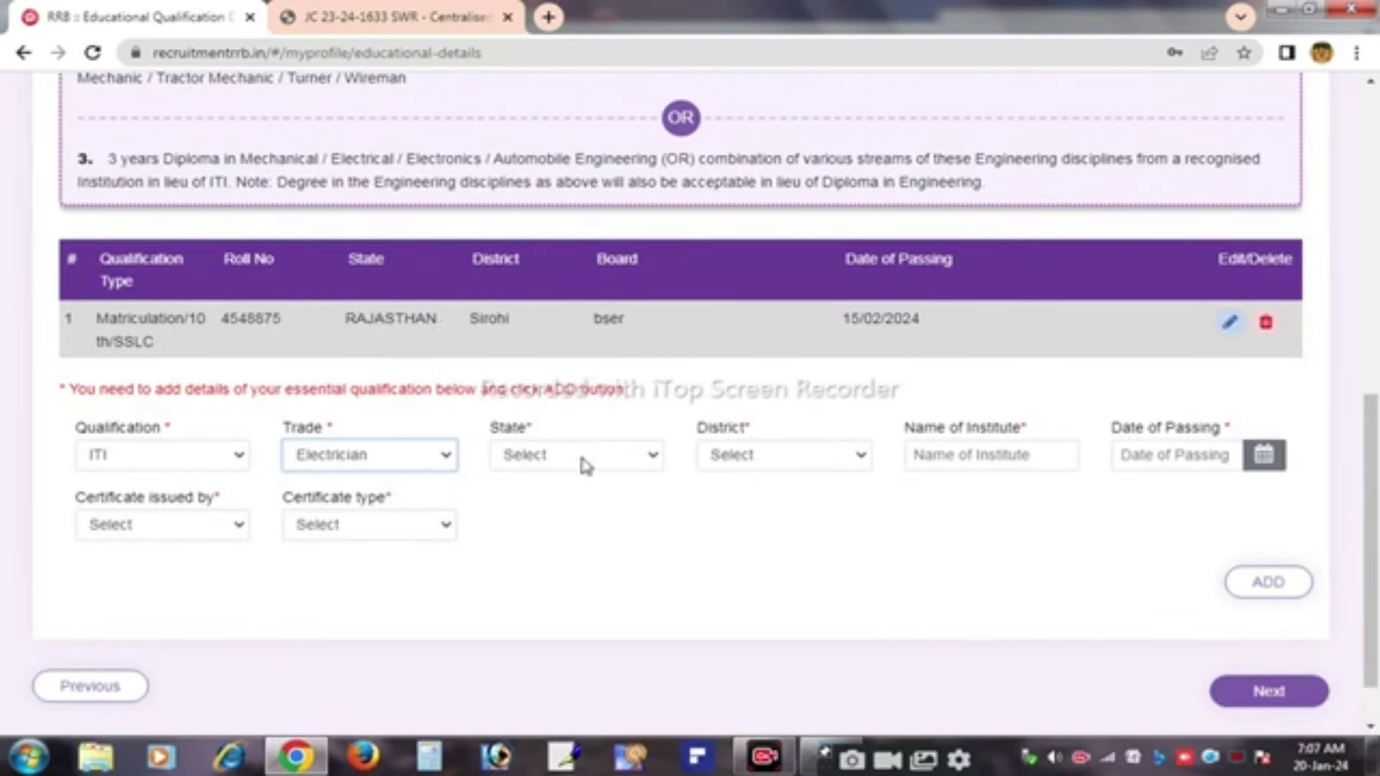
{"action": "left_click", "coordinate": [578, 452]}
{"action": "scroll", "coordinate": [597, 288], "scroll_direction": "down", "scroll_amount": 5}
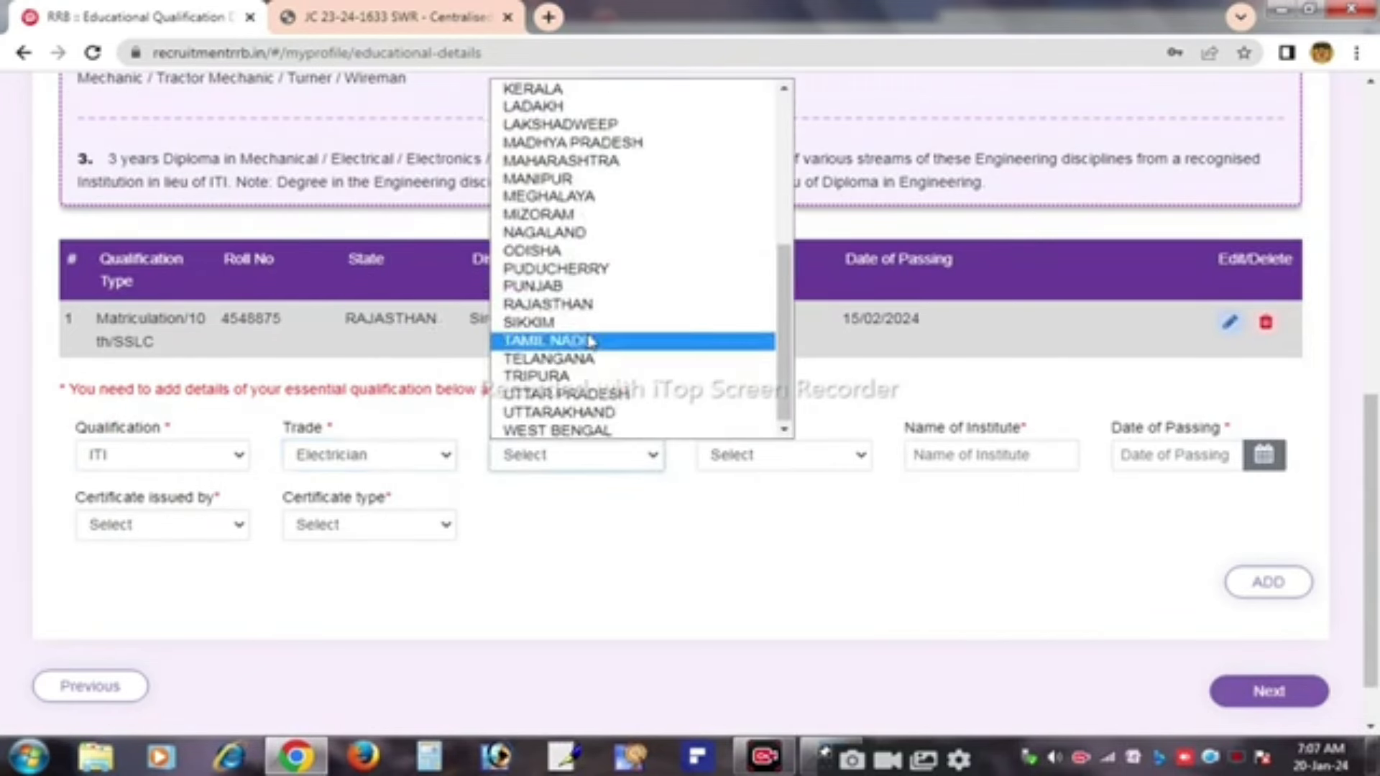
{"action": "left_click", "coordinate": [583, 299]}
{"action": "left_click", "coordinate": [779, 465]}
{"action": "scroll", "coordinate": [776, 359], "scroll_direction": "down", "scroll_amount": 4}
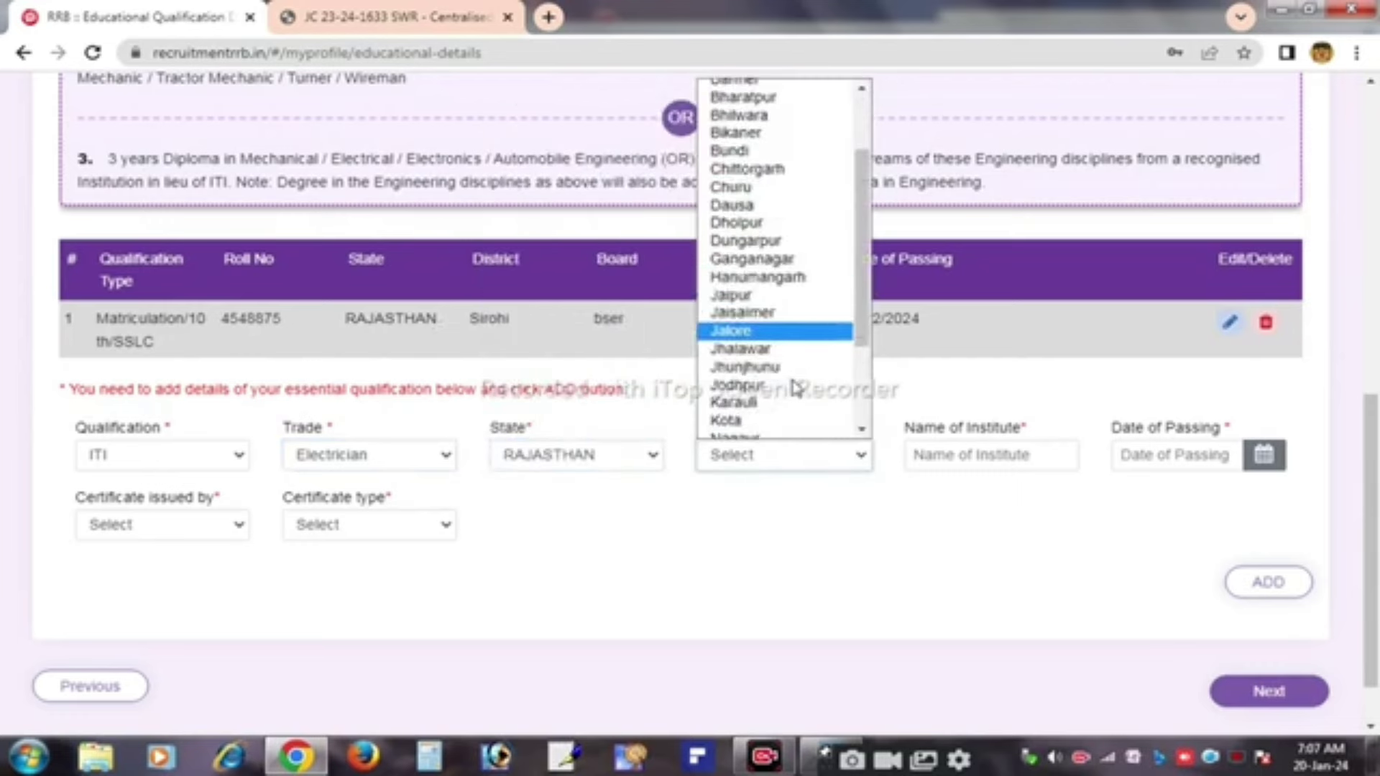
{"action": "left_click", "coordinate": [779, 394]}
{"action": "left_click", "coordinate": [942, 459]}
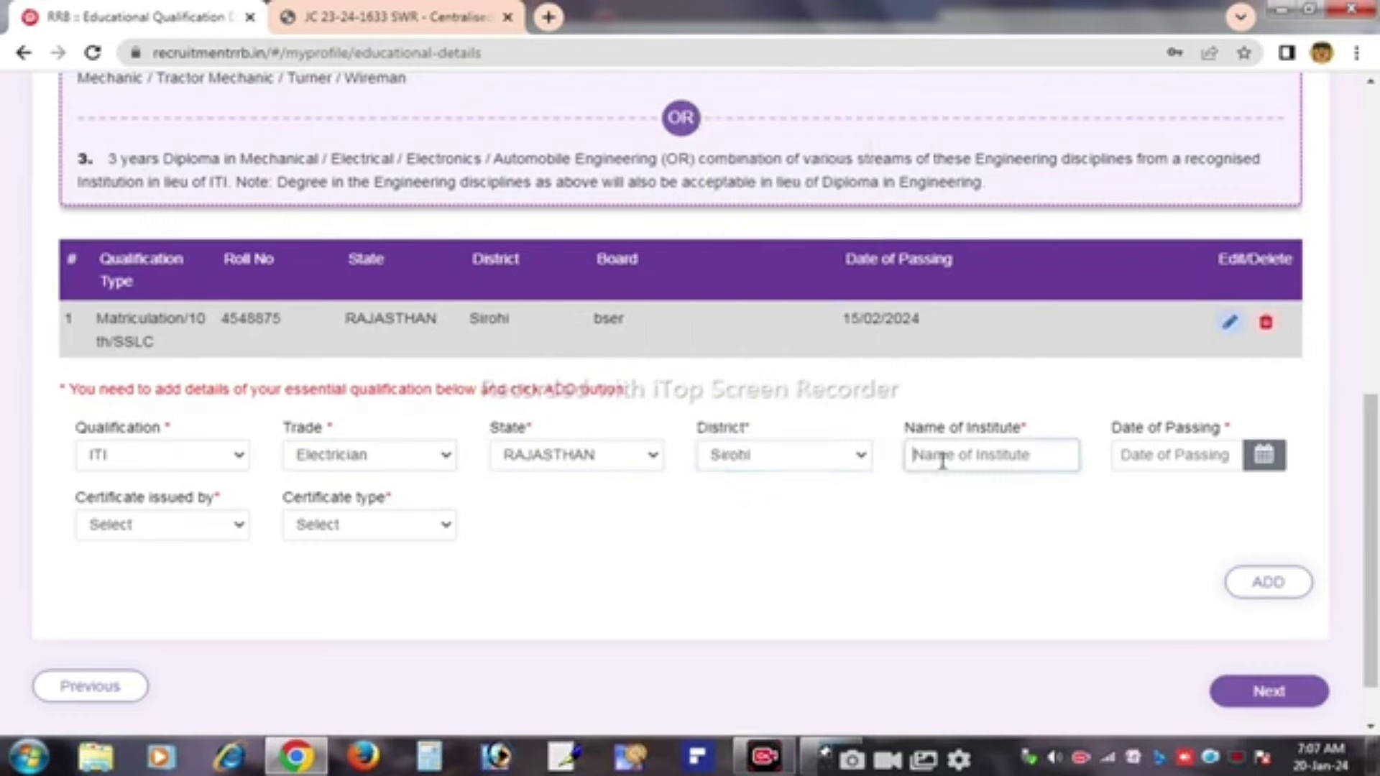
{"action": "type", "text": "shanyfd"}
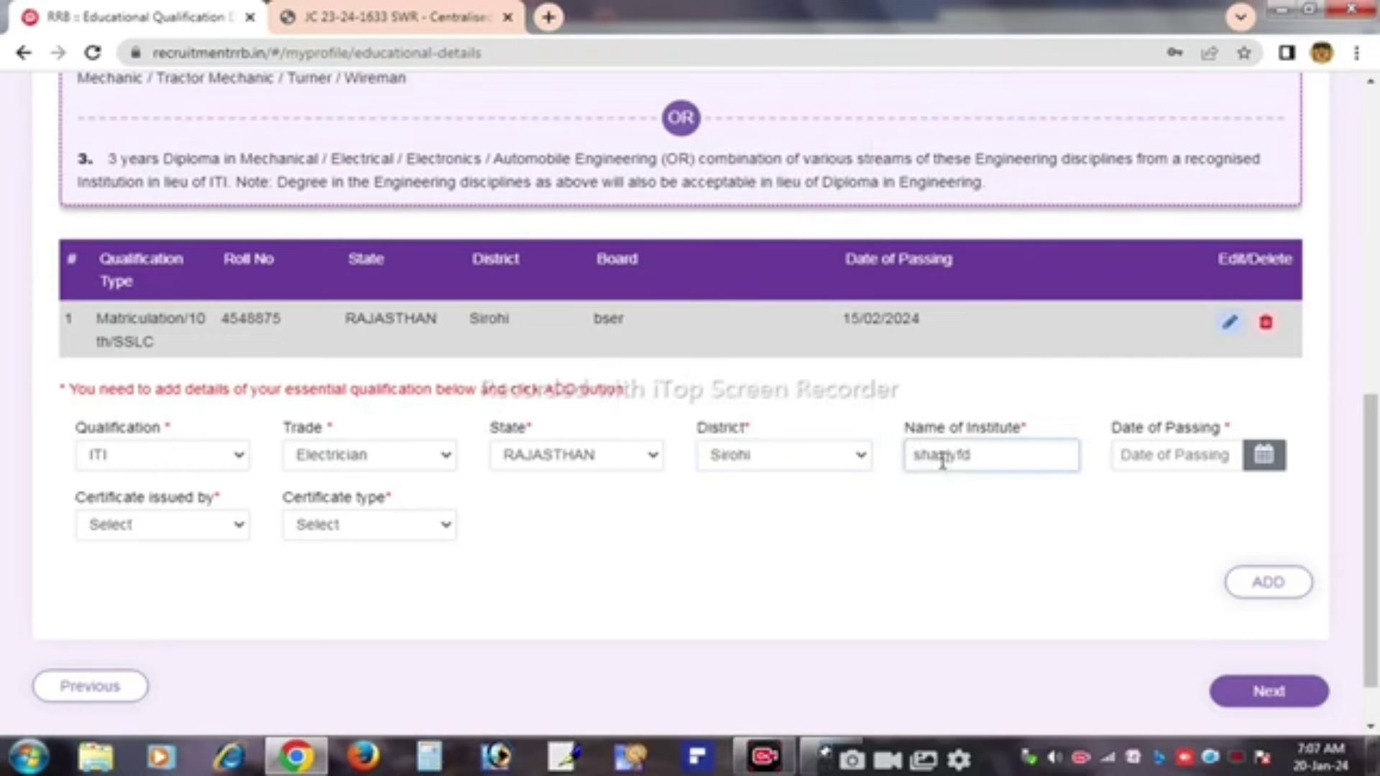
Set ITI passing date 11/02/2015, issuing body NCVT and certificate type NTC.
{"action": "left_click", "coordinate": [1171, 456]}
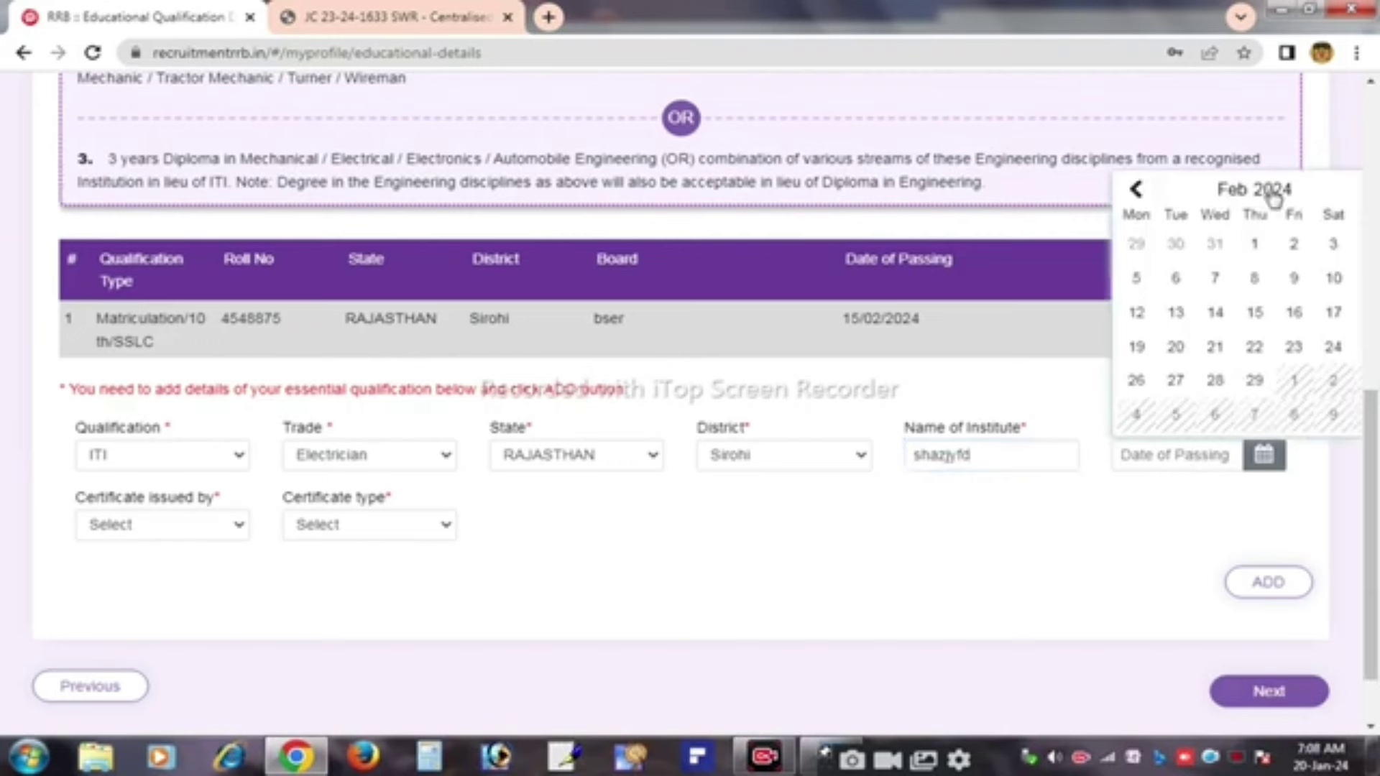
{"action": "left_click", "coordinate": [1271, 191]}
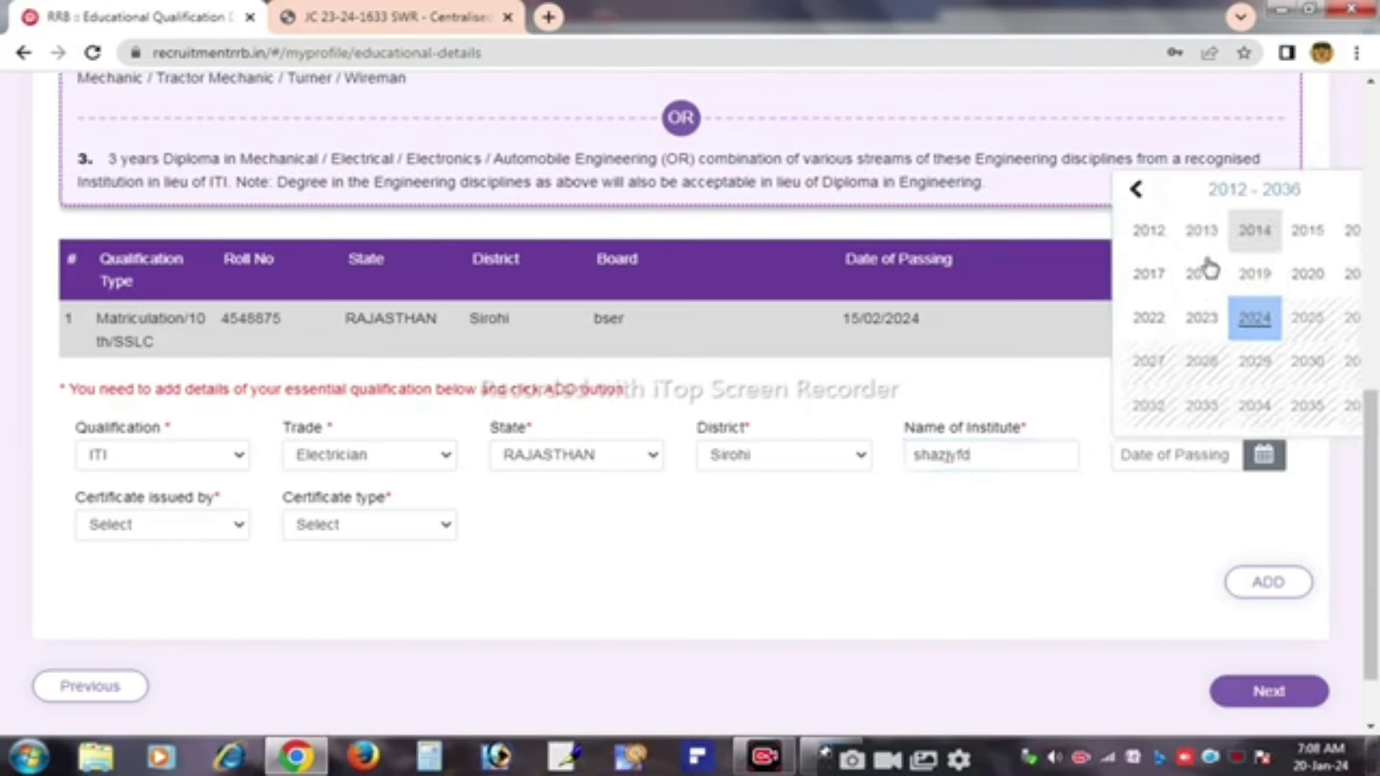
{"action": "left_click", "coordinate": [1303, 241]}
{"action": "left_click", "coordinate": [1220, 313]}
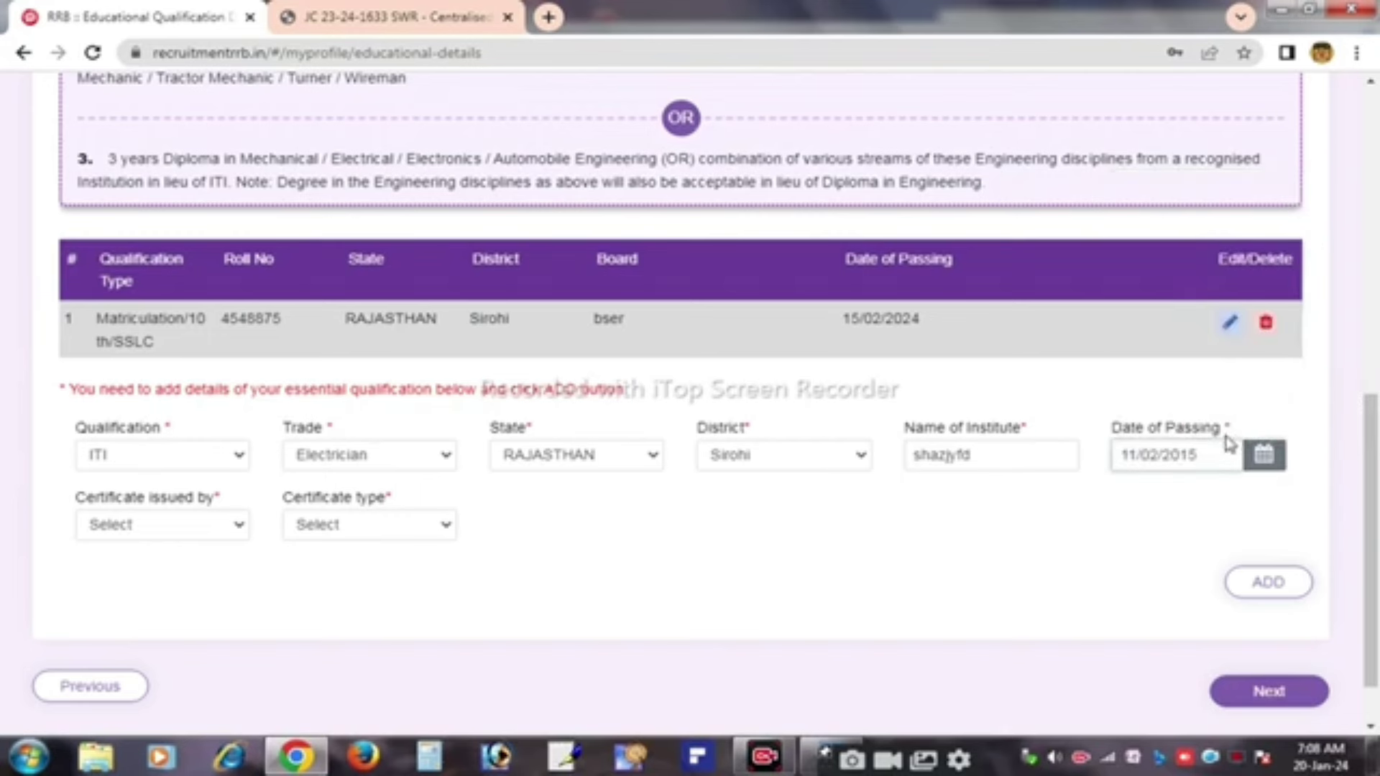
{"action": "left_click", "coordinate": [134, 524]}
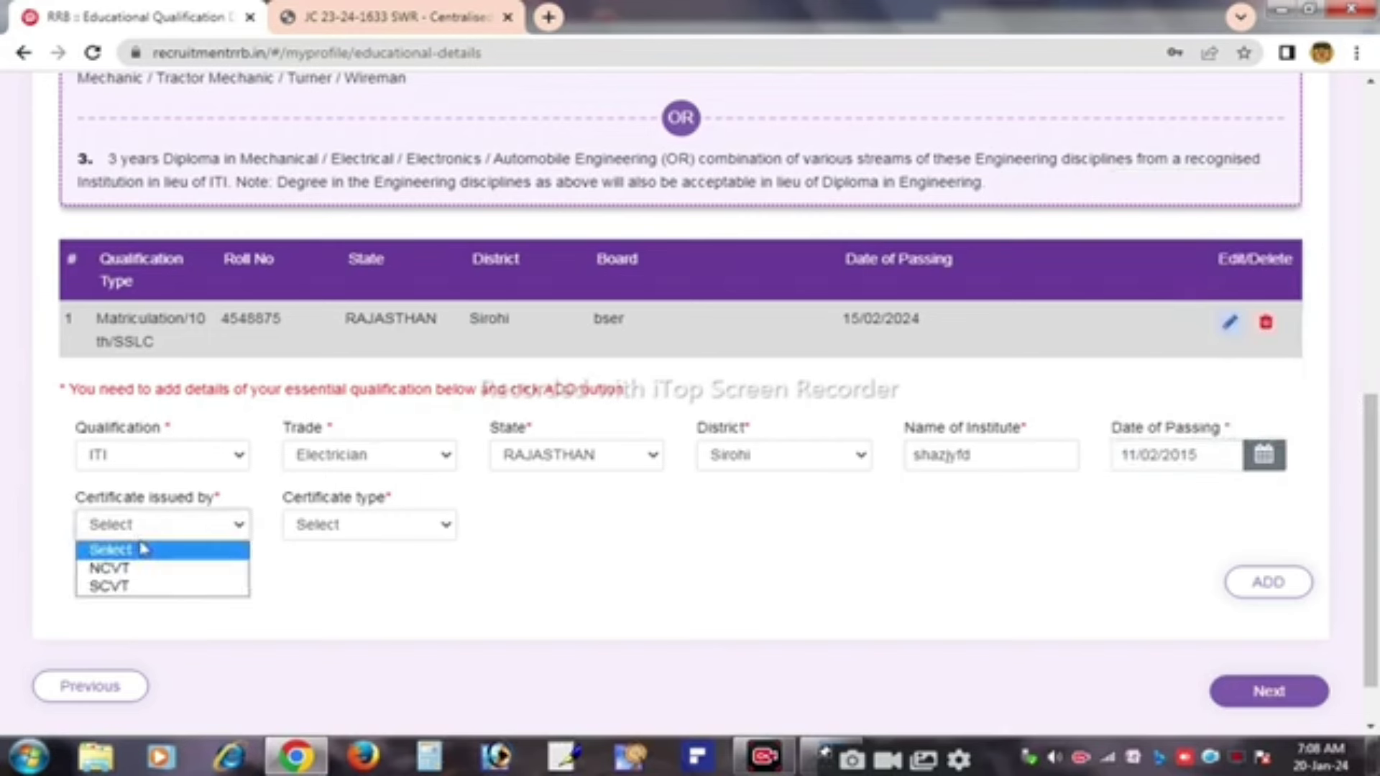
{"action": "left_click", "coordinate": [147, 570]}
{"action": "left_click", "coordinate": [388, 525]}
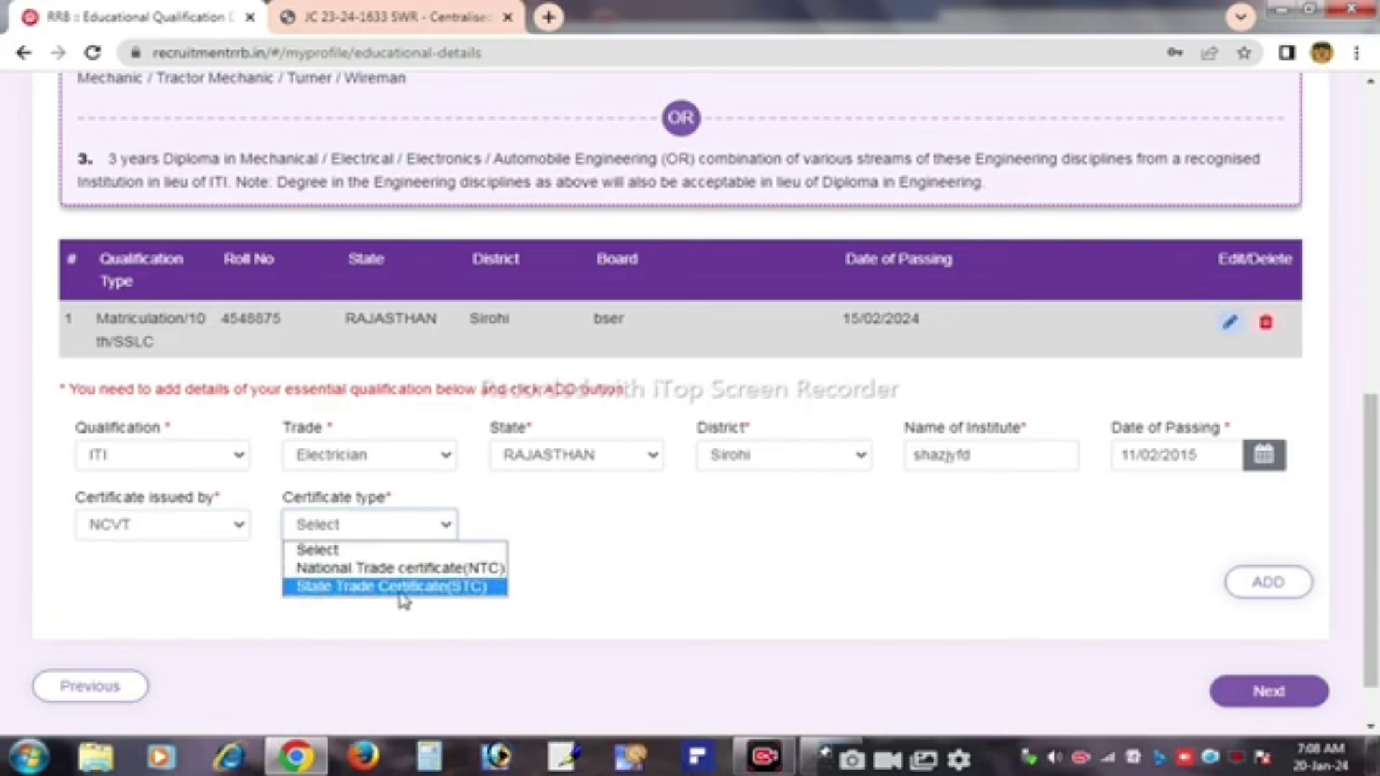
{"action": "key", "text": "Up"}
{"action": "key", "text": "Return"}
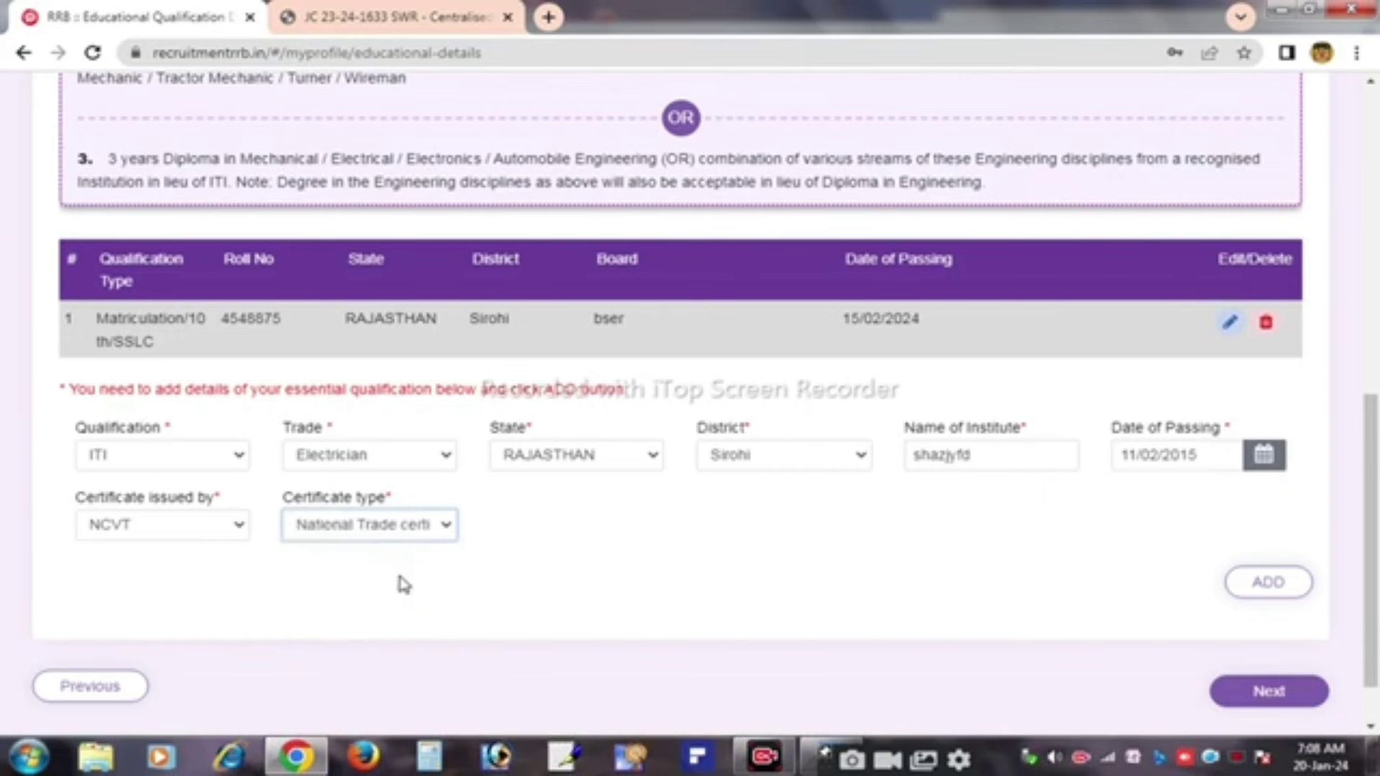
Add the ITI record and proceed to the photo and signature upload step.
{"action": "left_click", "coordinate": [1271, 583]}
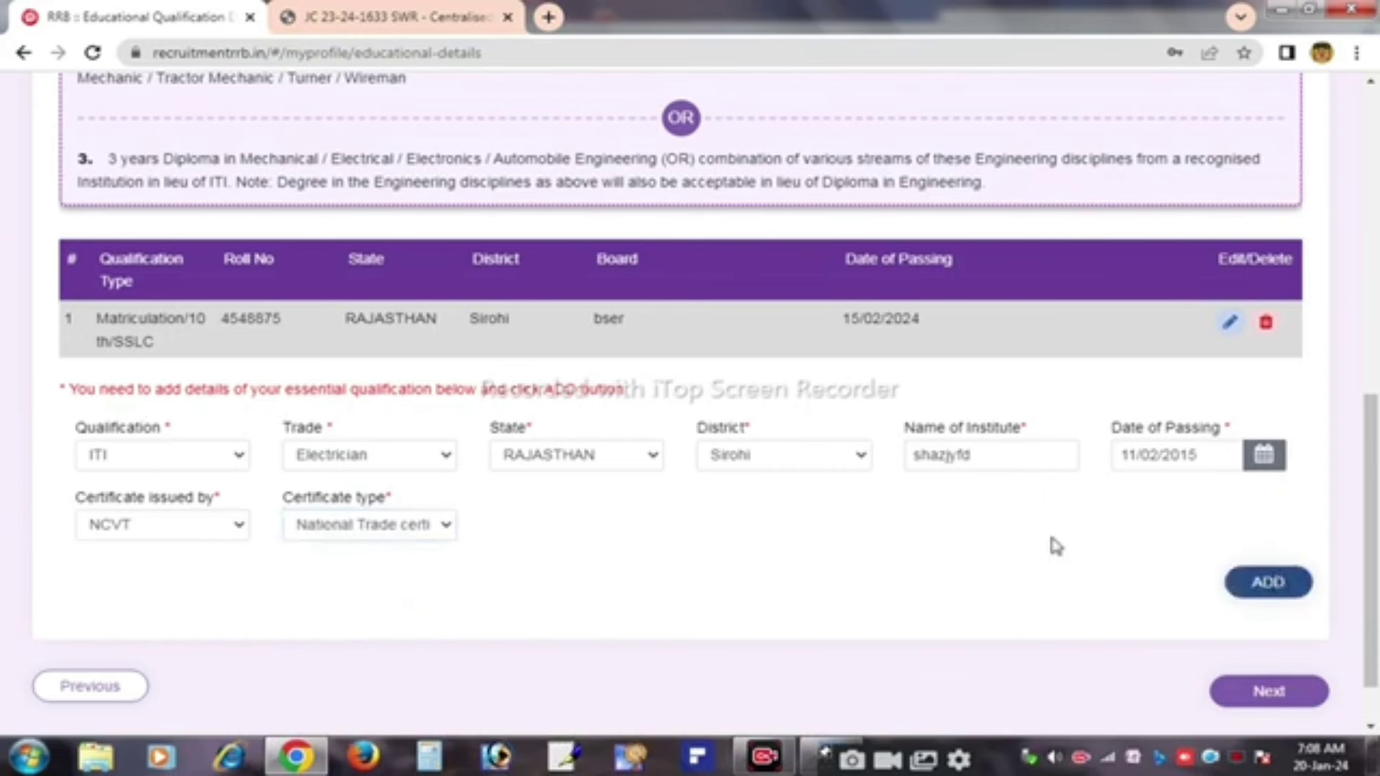
{"action": "scroll", "coordinate": [1159, 375], "scroll_direction": "down", "scroll_amount": 3}
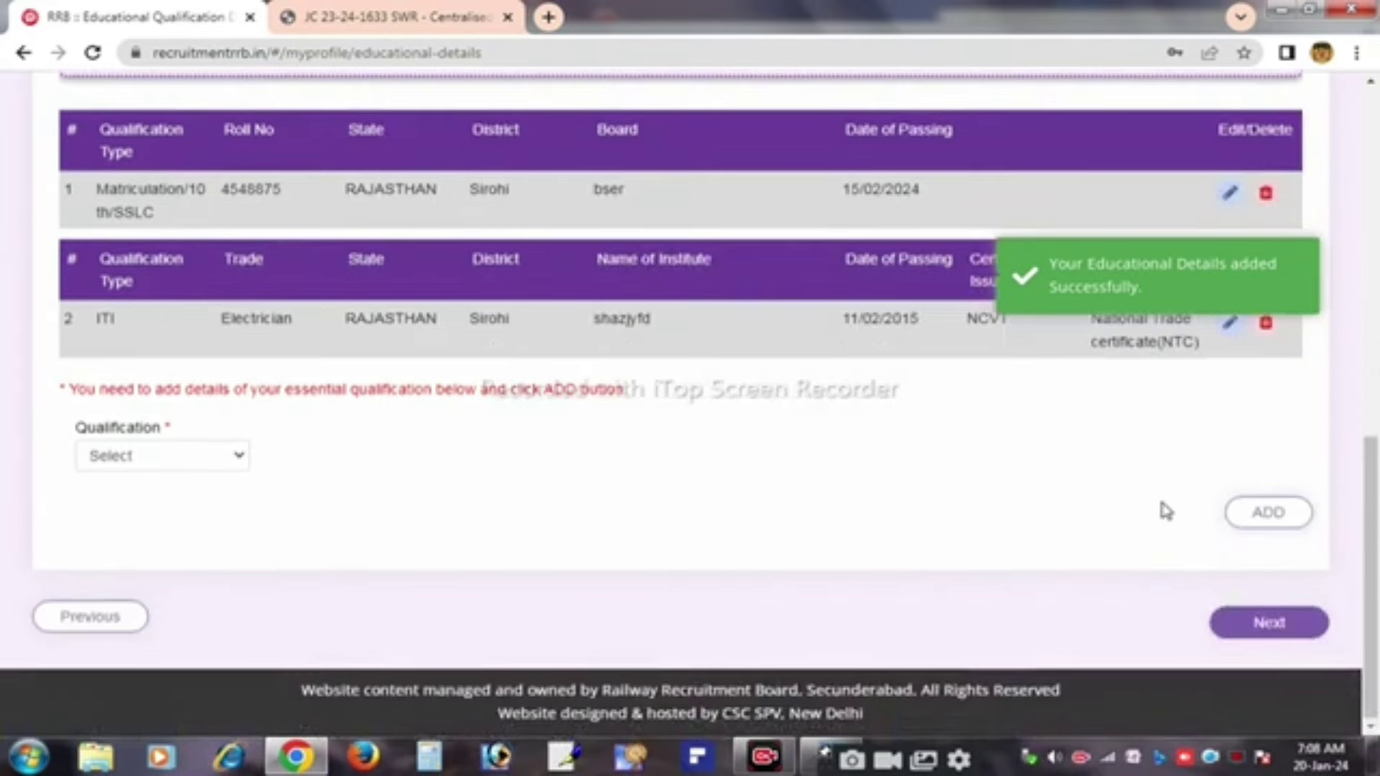
{"action": "left_click", "coordinate": [110, 456]}
{"action": "left_click", "coordinate": [231, 462]}
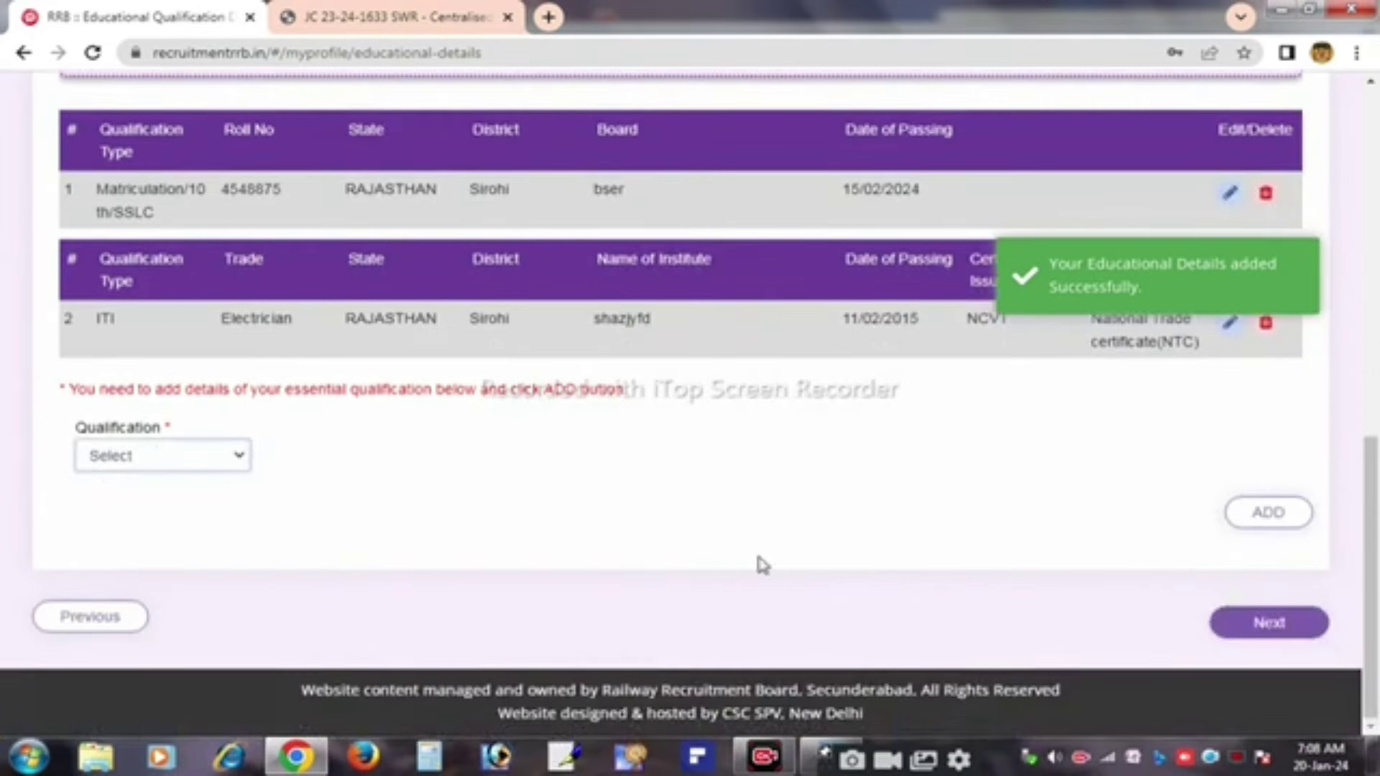
{"action": "left_click", "coordinate": [1304, 623]}
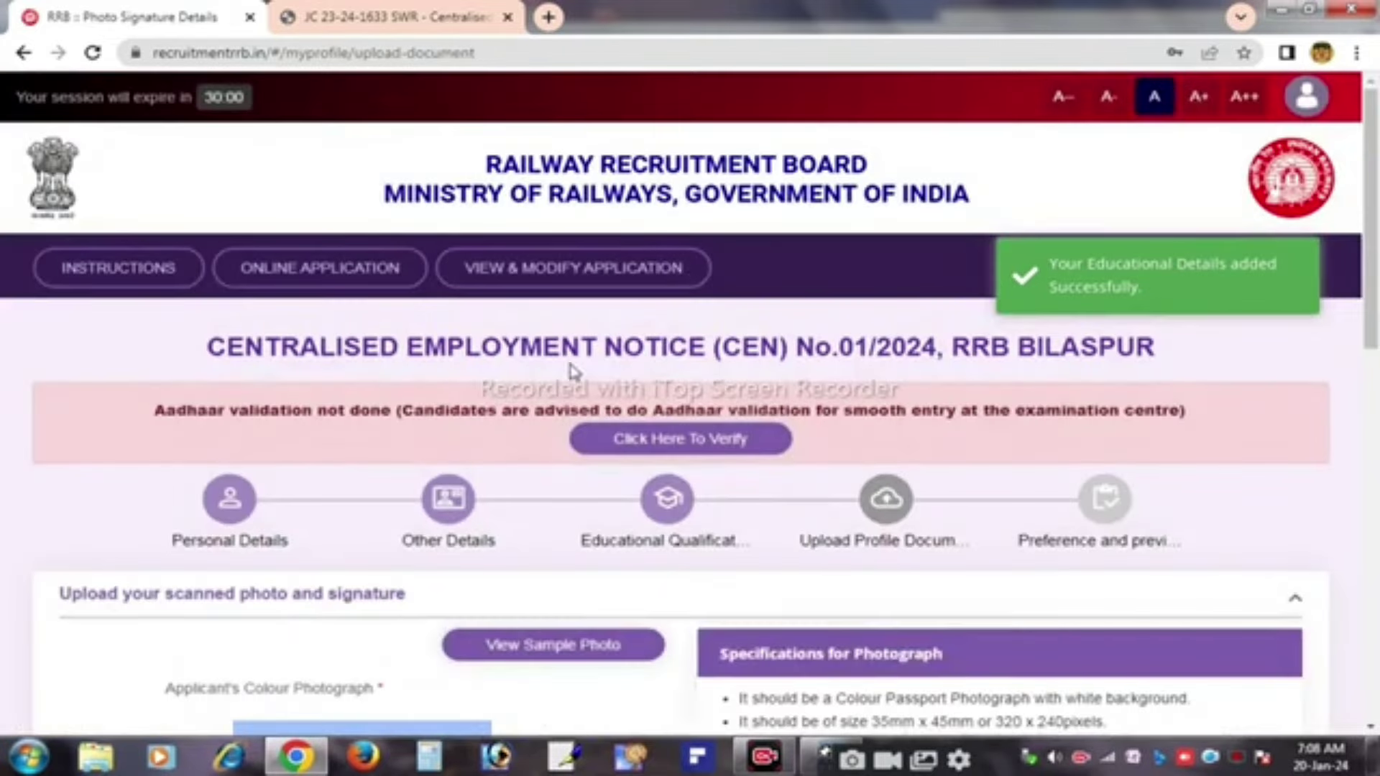
{"action": "scroll", "coordinate": [401, 478], "scroll_direction": "down", "scroll_amount": 5}
{"action": "scroll", "coordinate": [332, 376], "scroll_direction": "down", "scroll_amount": 8}
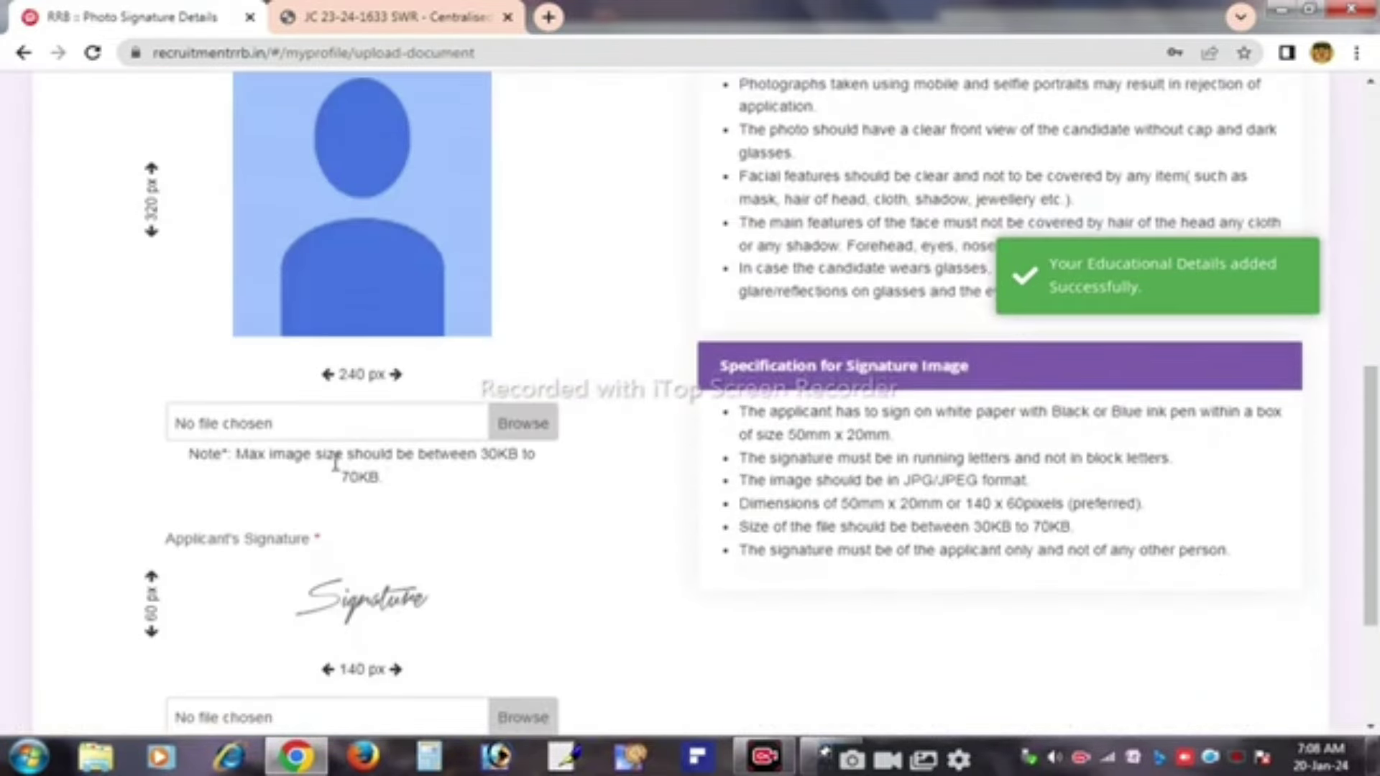
{"action": "scroll", "coordinate": [497, 487], "scroll_direction": "up", "scroll_amount": 3}
{"action": "scroll", "coordinate": [497, 488], "scroll_direction": "up", "scroll_amount": 4}
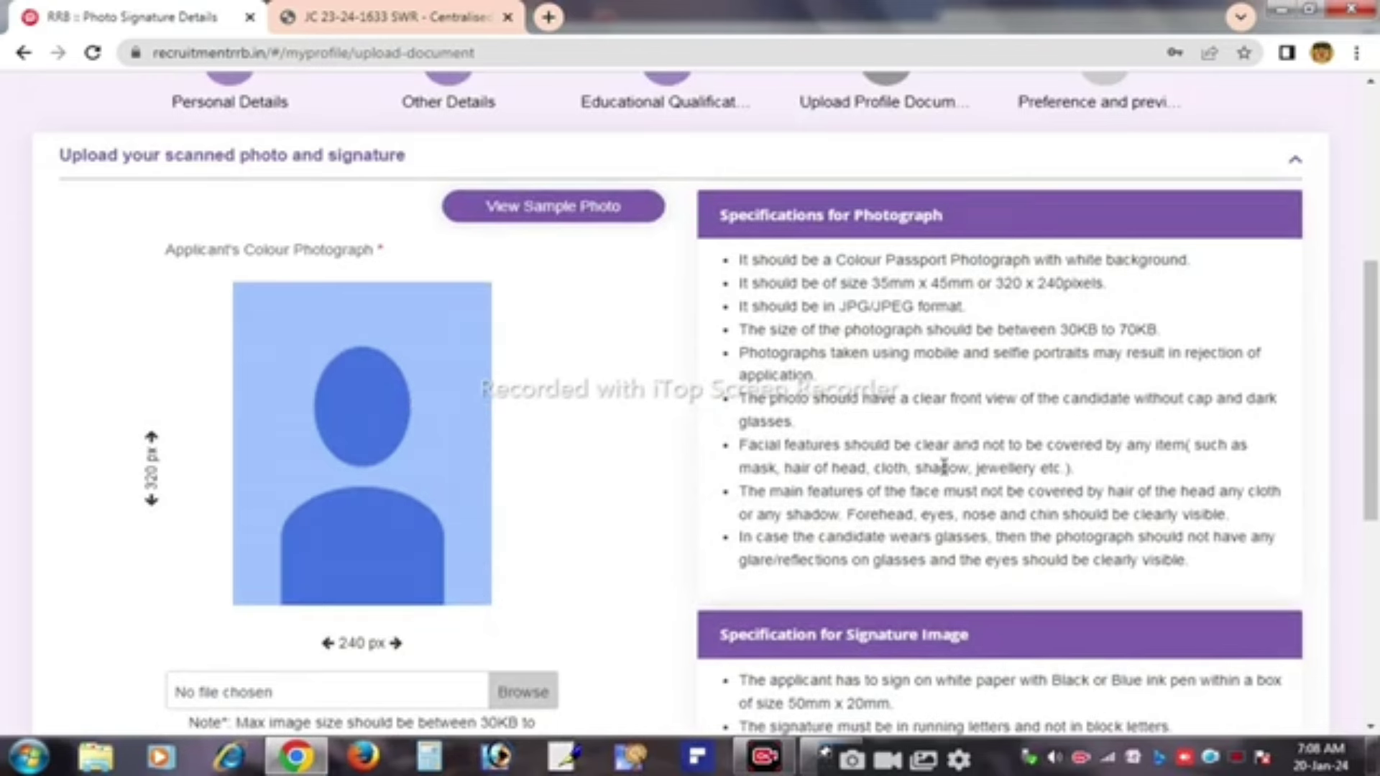
{"action": "left_click", "coordinate": [549, 206]}
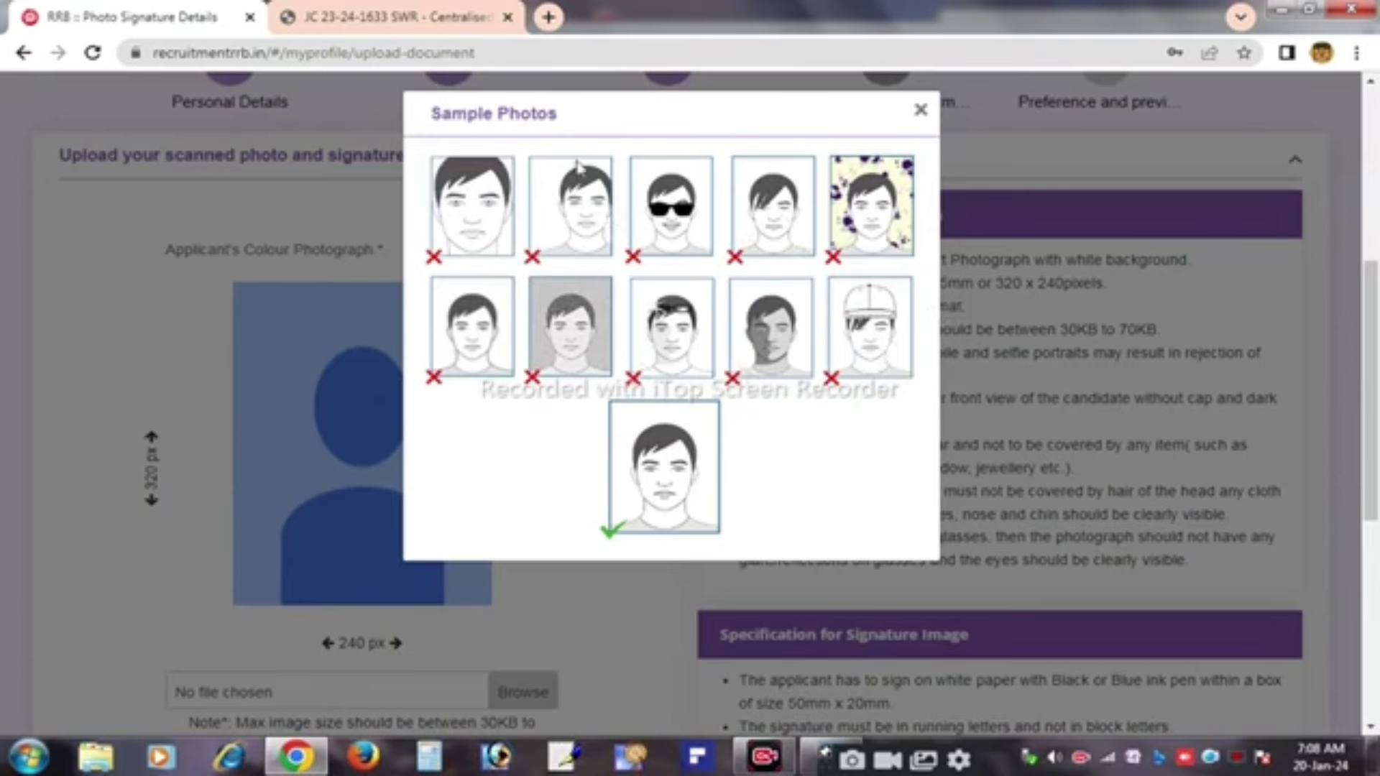
{"action": "left_click", "coordinate": [921, 110]}
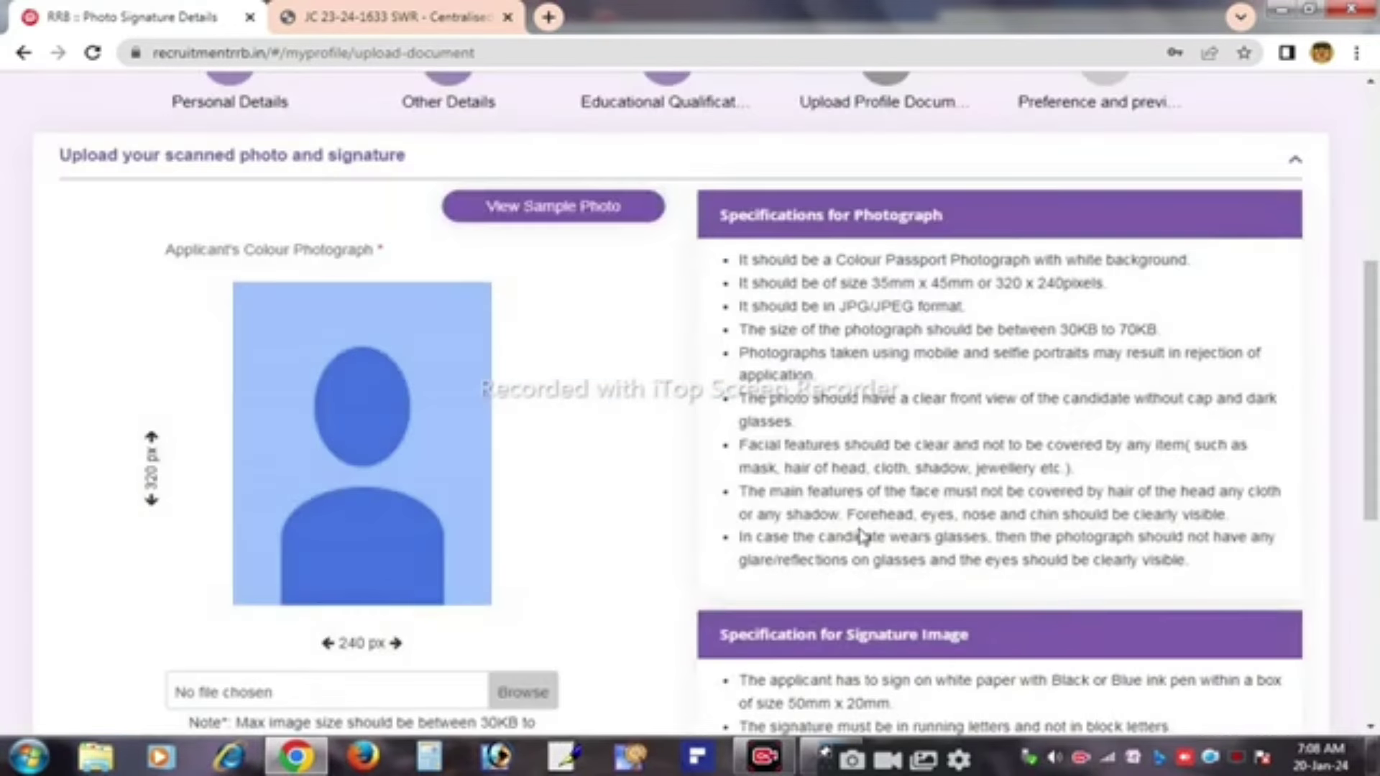
{"action": "scroll", "coordinate": [791, 535], "scroll_direction": "down", "scroll_amount": 4}
{"action": "scroll", "coordinate": [518, 388], "scroll_direction": "down", "scroll_amount": 3}
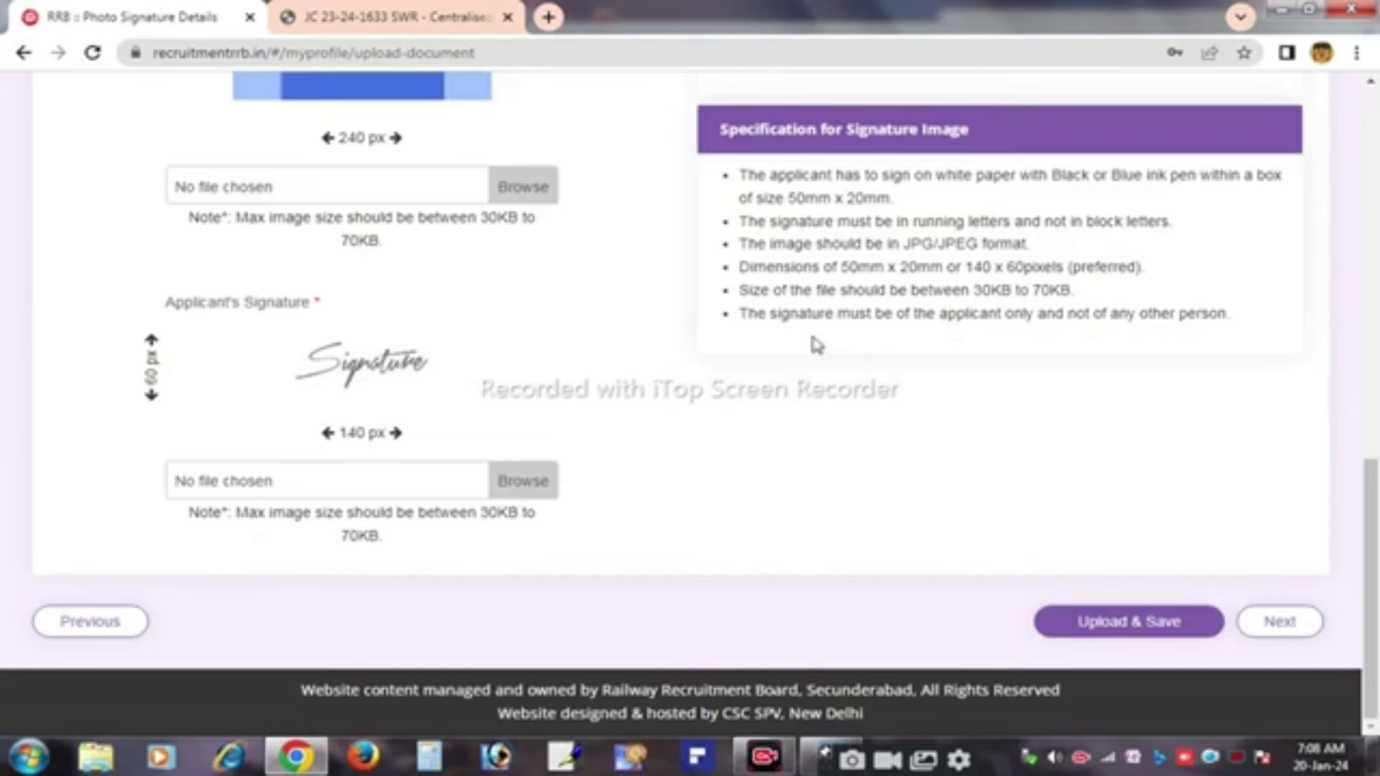
{"action": "scroll", "coordinate": [827, 344], "scroll_direction": "up", "scroll_amount": 10}
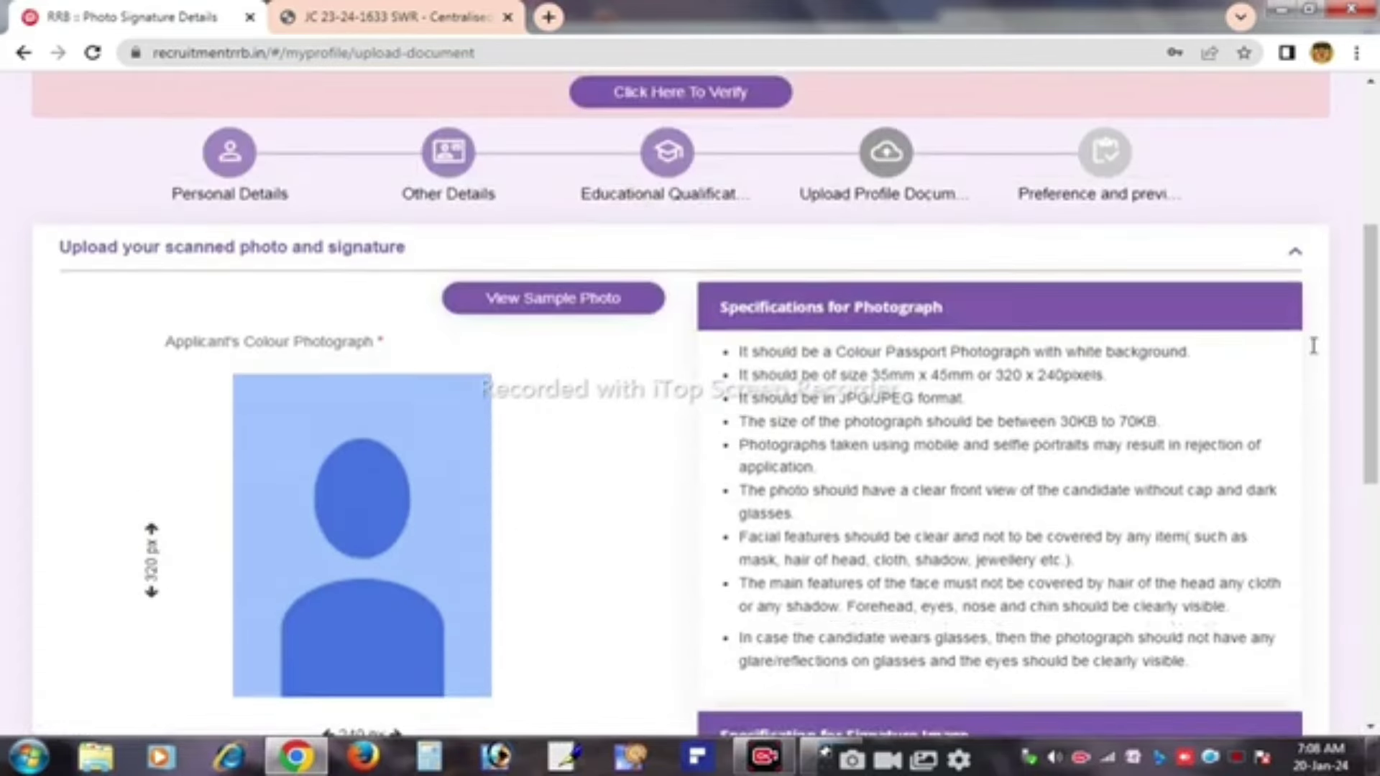
{"action": "left_click", "coordinate": [568, 315]}
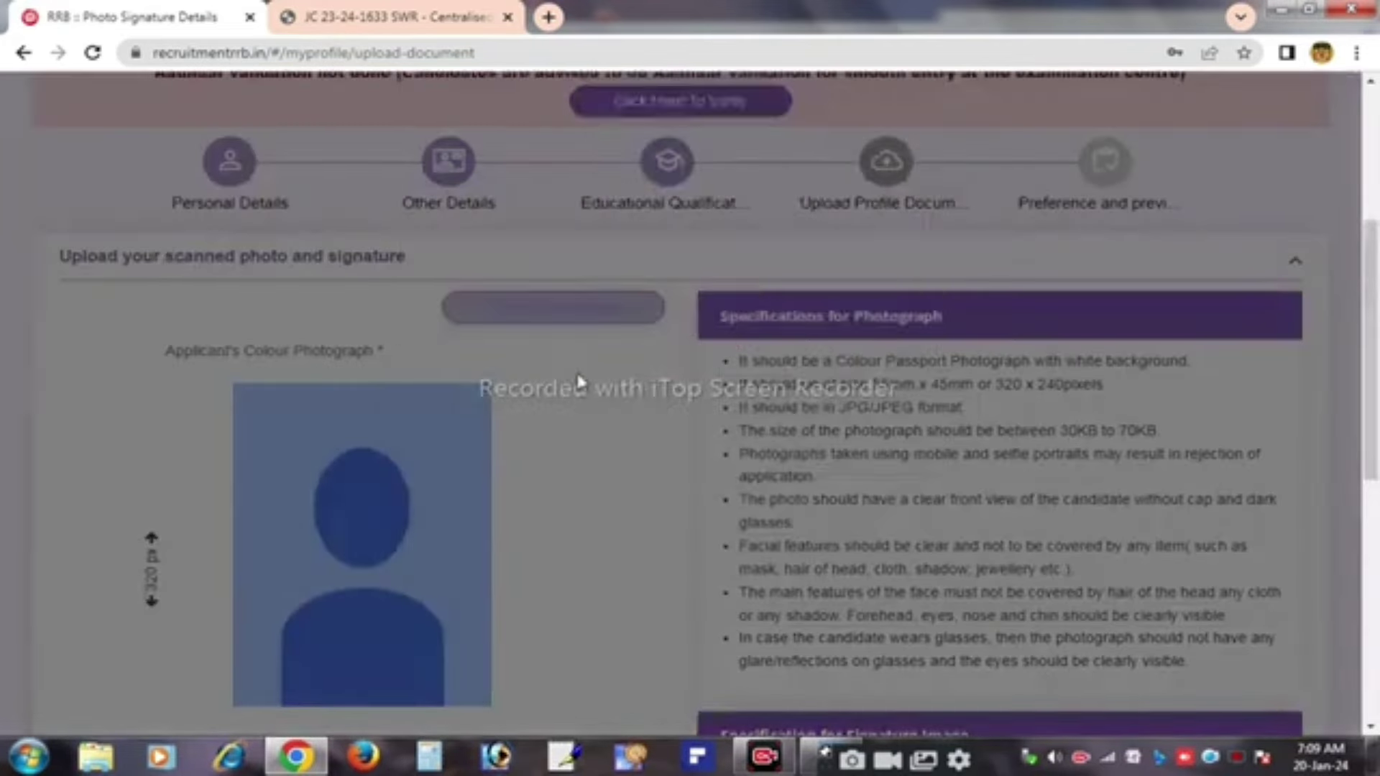
{"action": "scroll", "coordinate": [802, 451], "scroll_direction": "down", "scroll_amount": 3}
{"action": "left_click", "coordinate": [920, 111]}
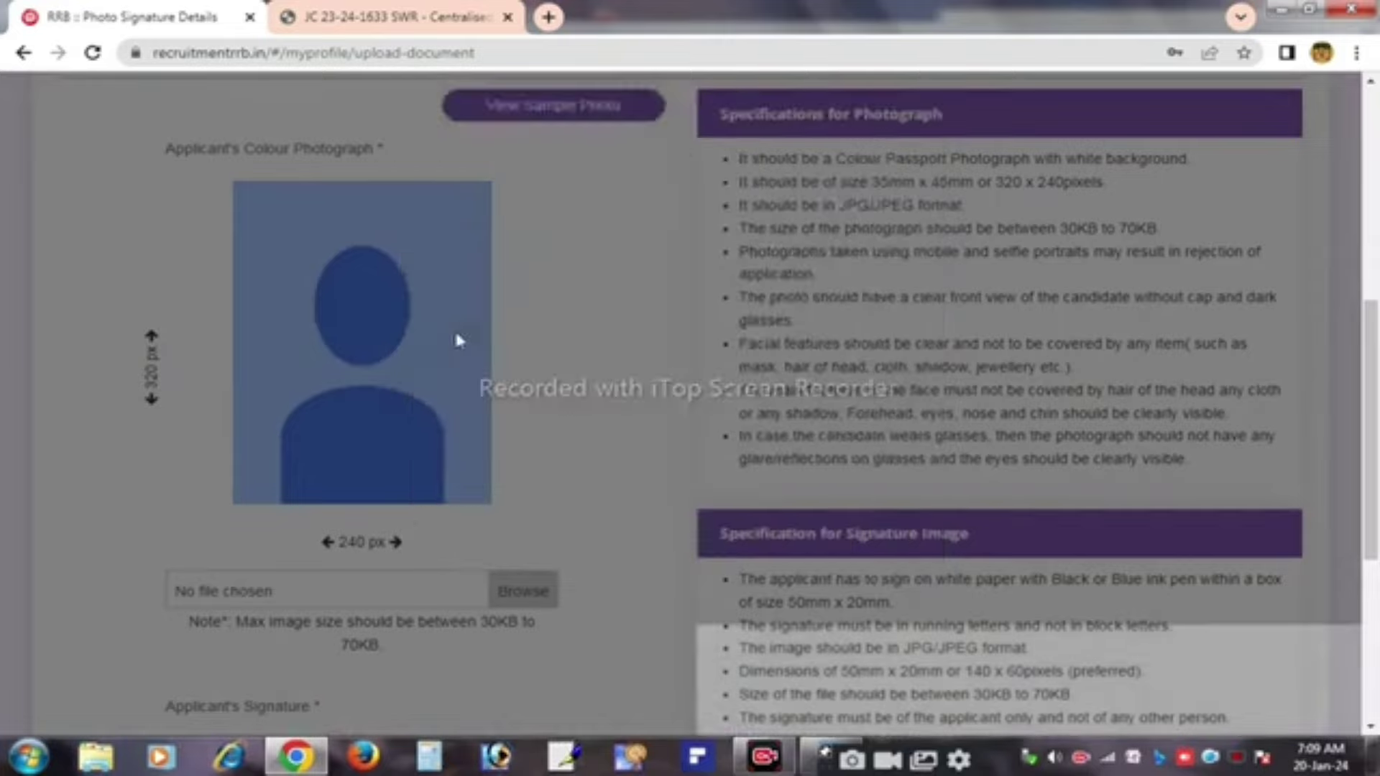